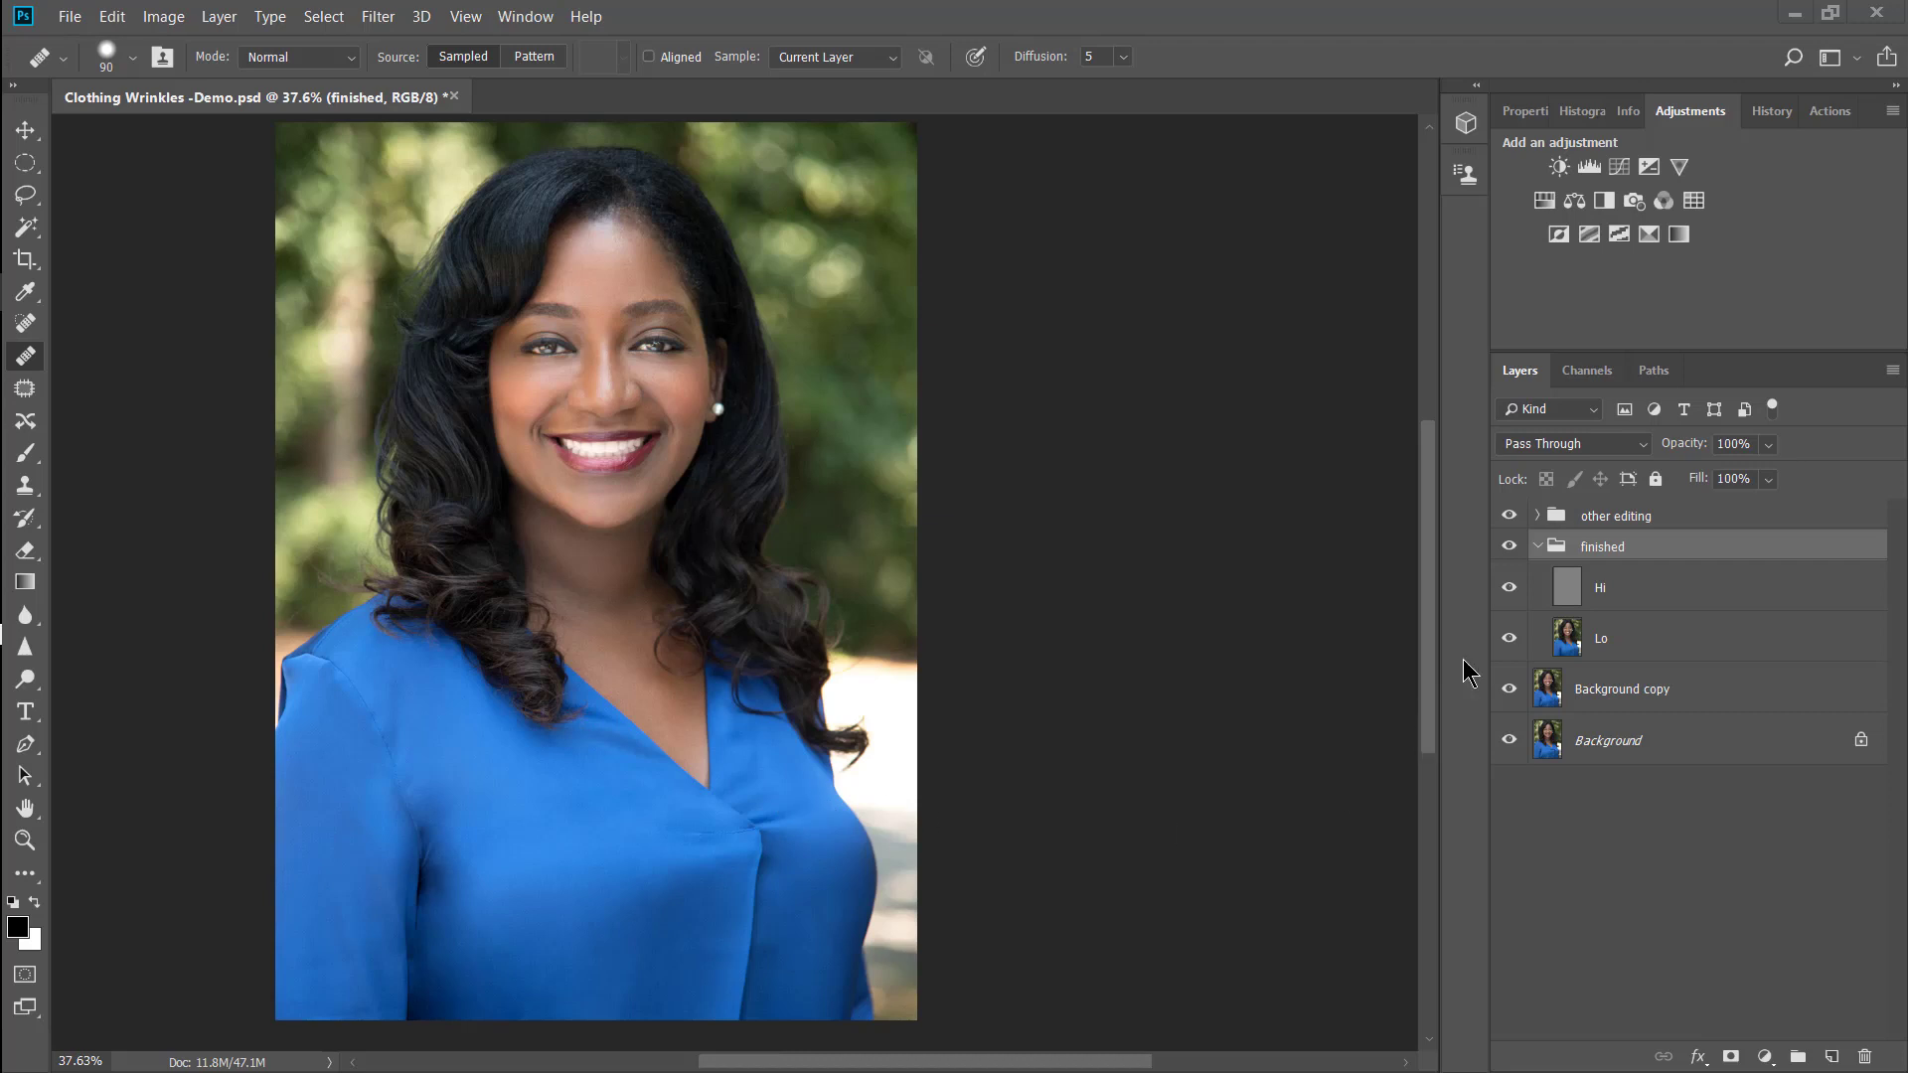
Compare the blouse with and without the finished retouch, then delete the 'finished' group.
left_click(1509, 547)
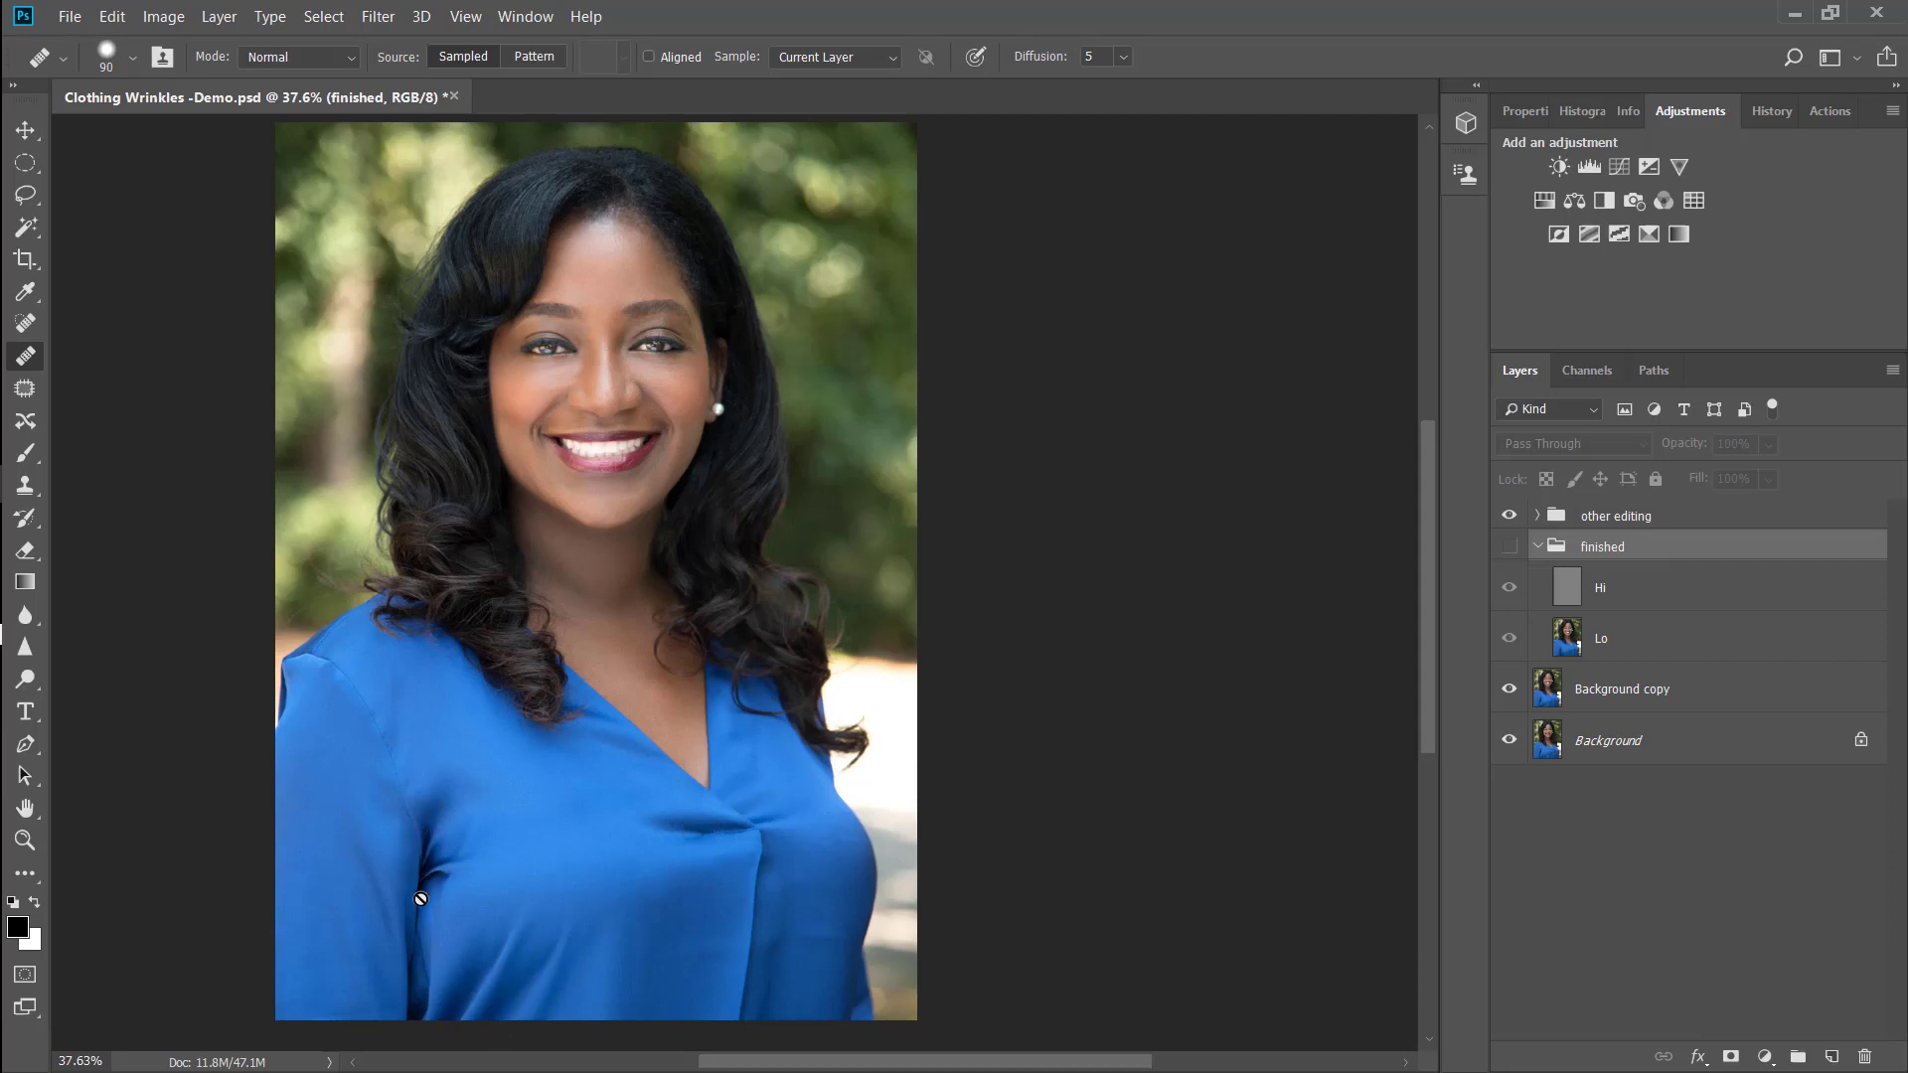
left_click(1510, 547)
left_click(1510, 546)
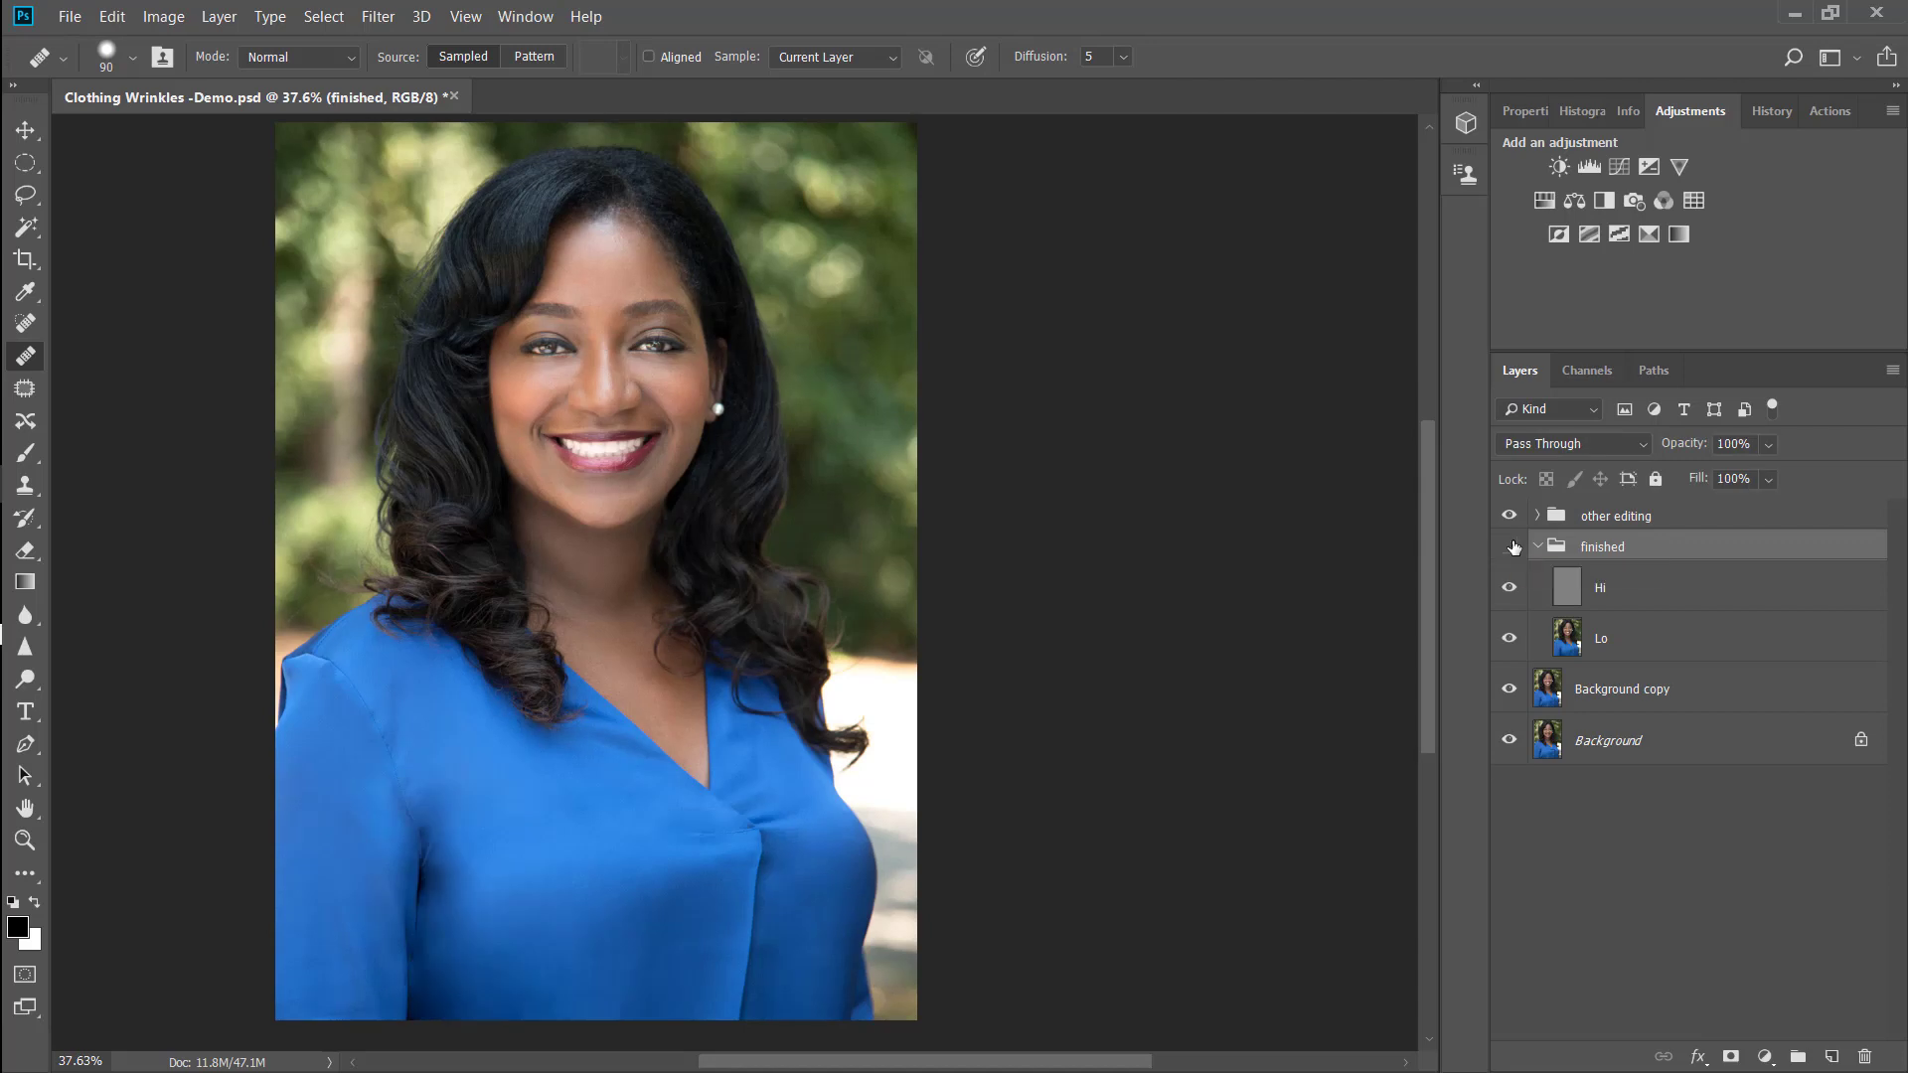
left_click(1510, 546)
left_click_drag(1605, 547, 1864, 1059)
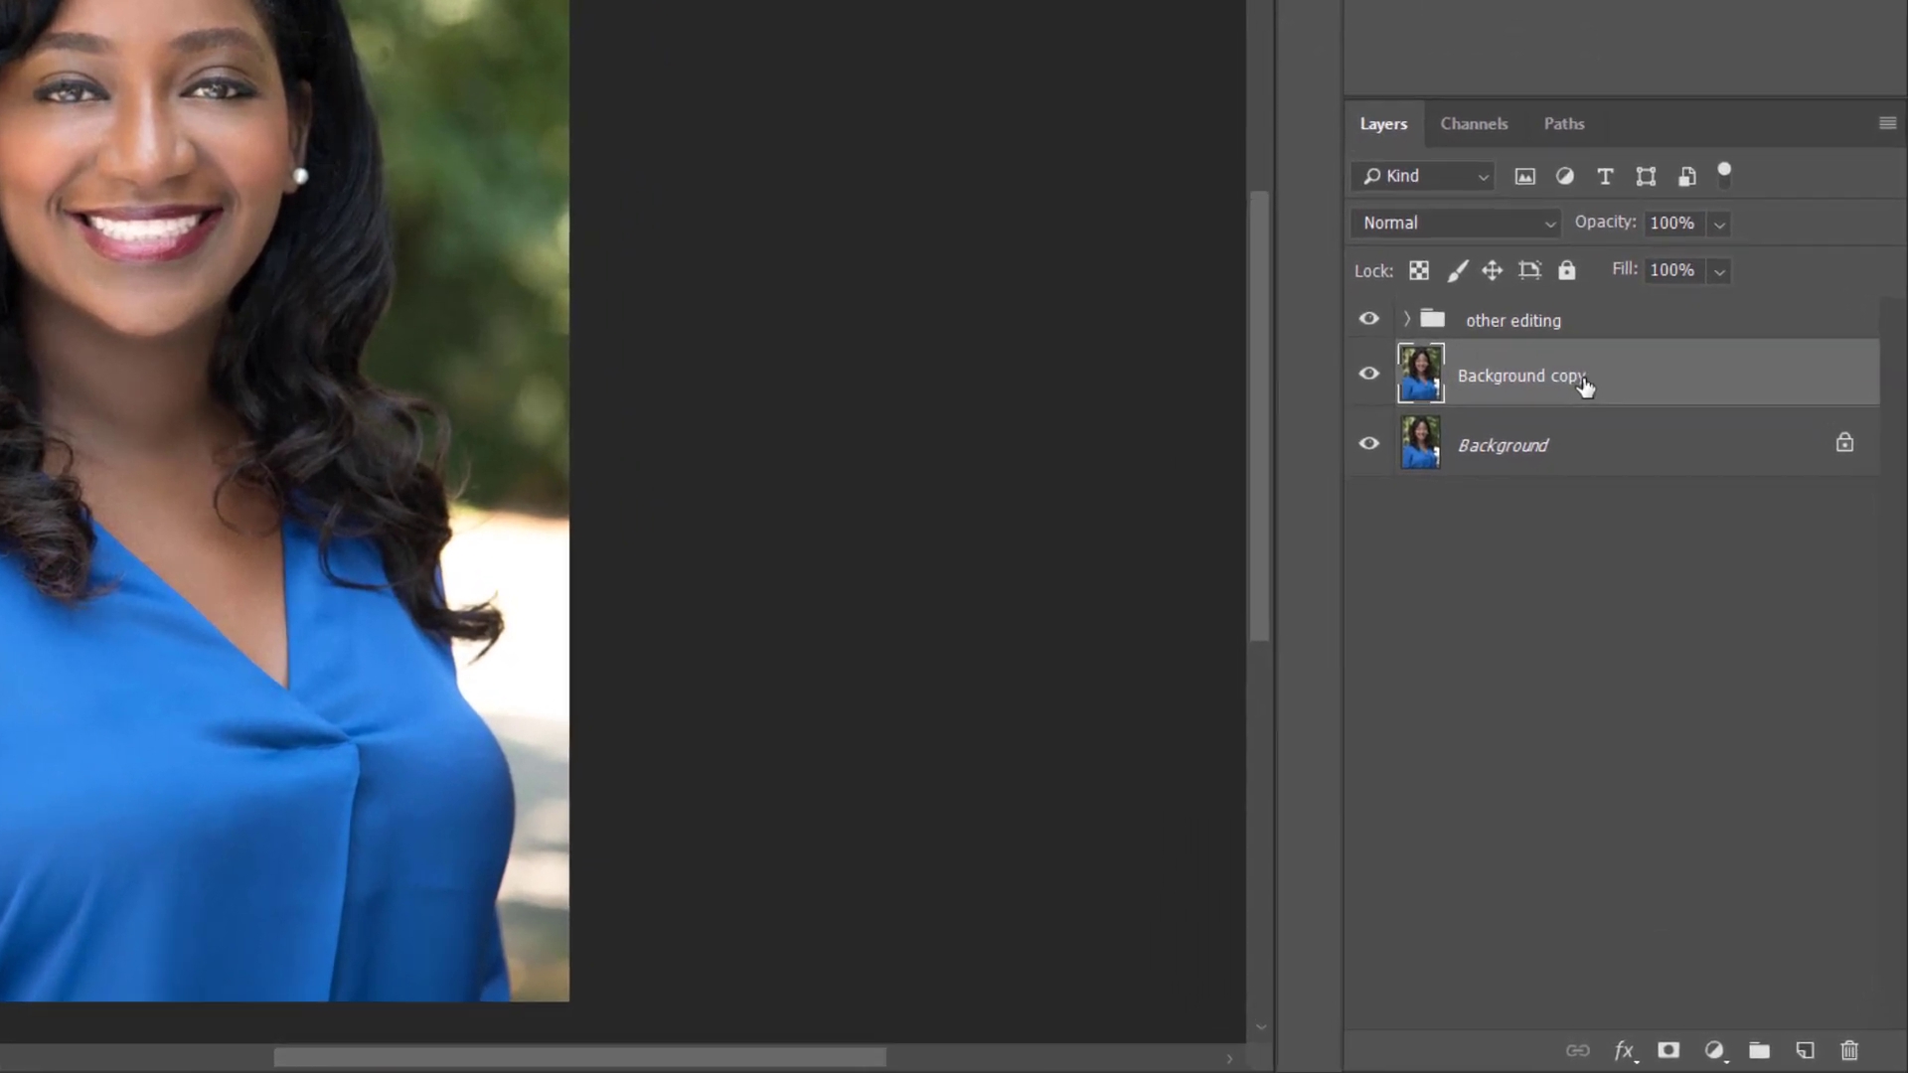
Duplicate Background copy twice and name the two new copies 'Hi' and 'Lo'.
left_click_drag(1604, 432, 1799, 1048)
left_click_drag(1652, 409, 1799, 1050)
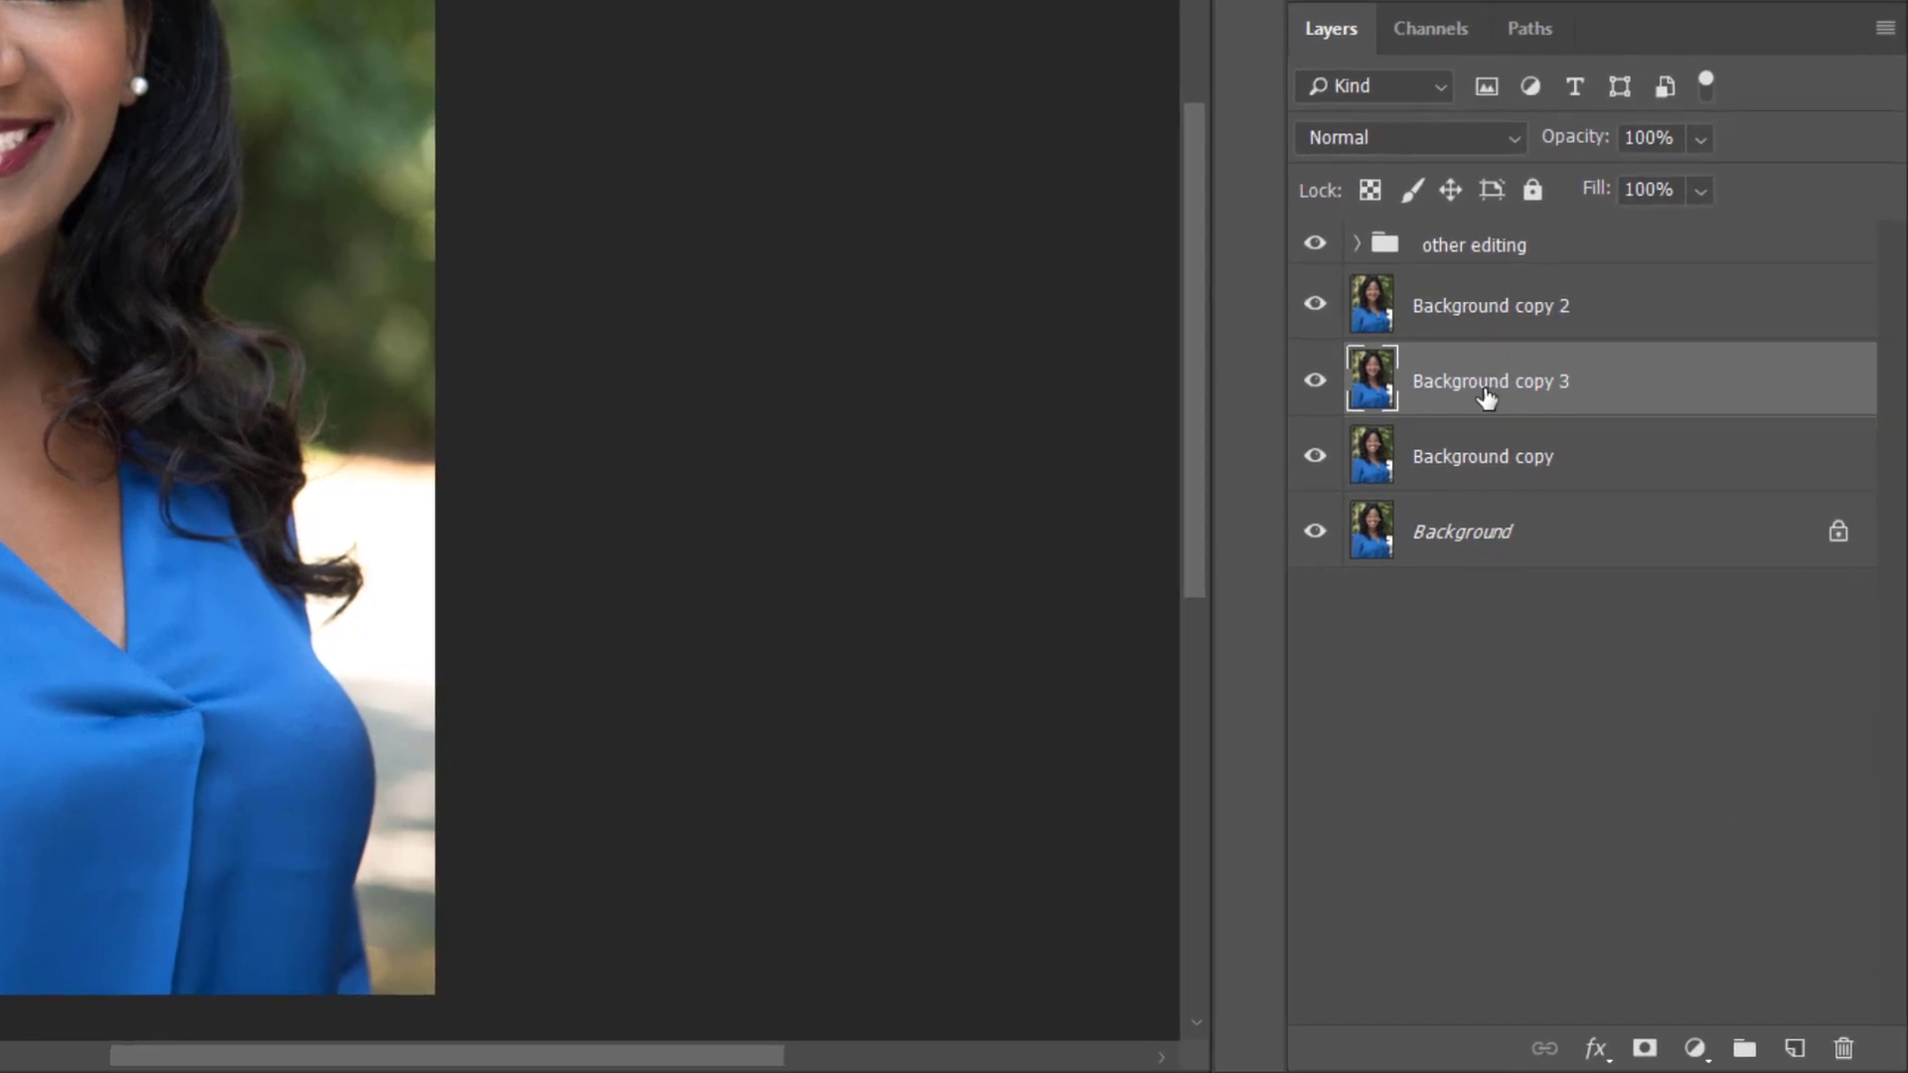
left_click(1520, 338)
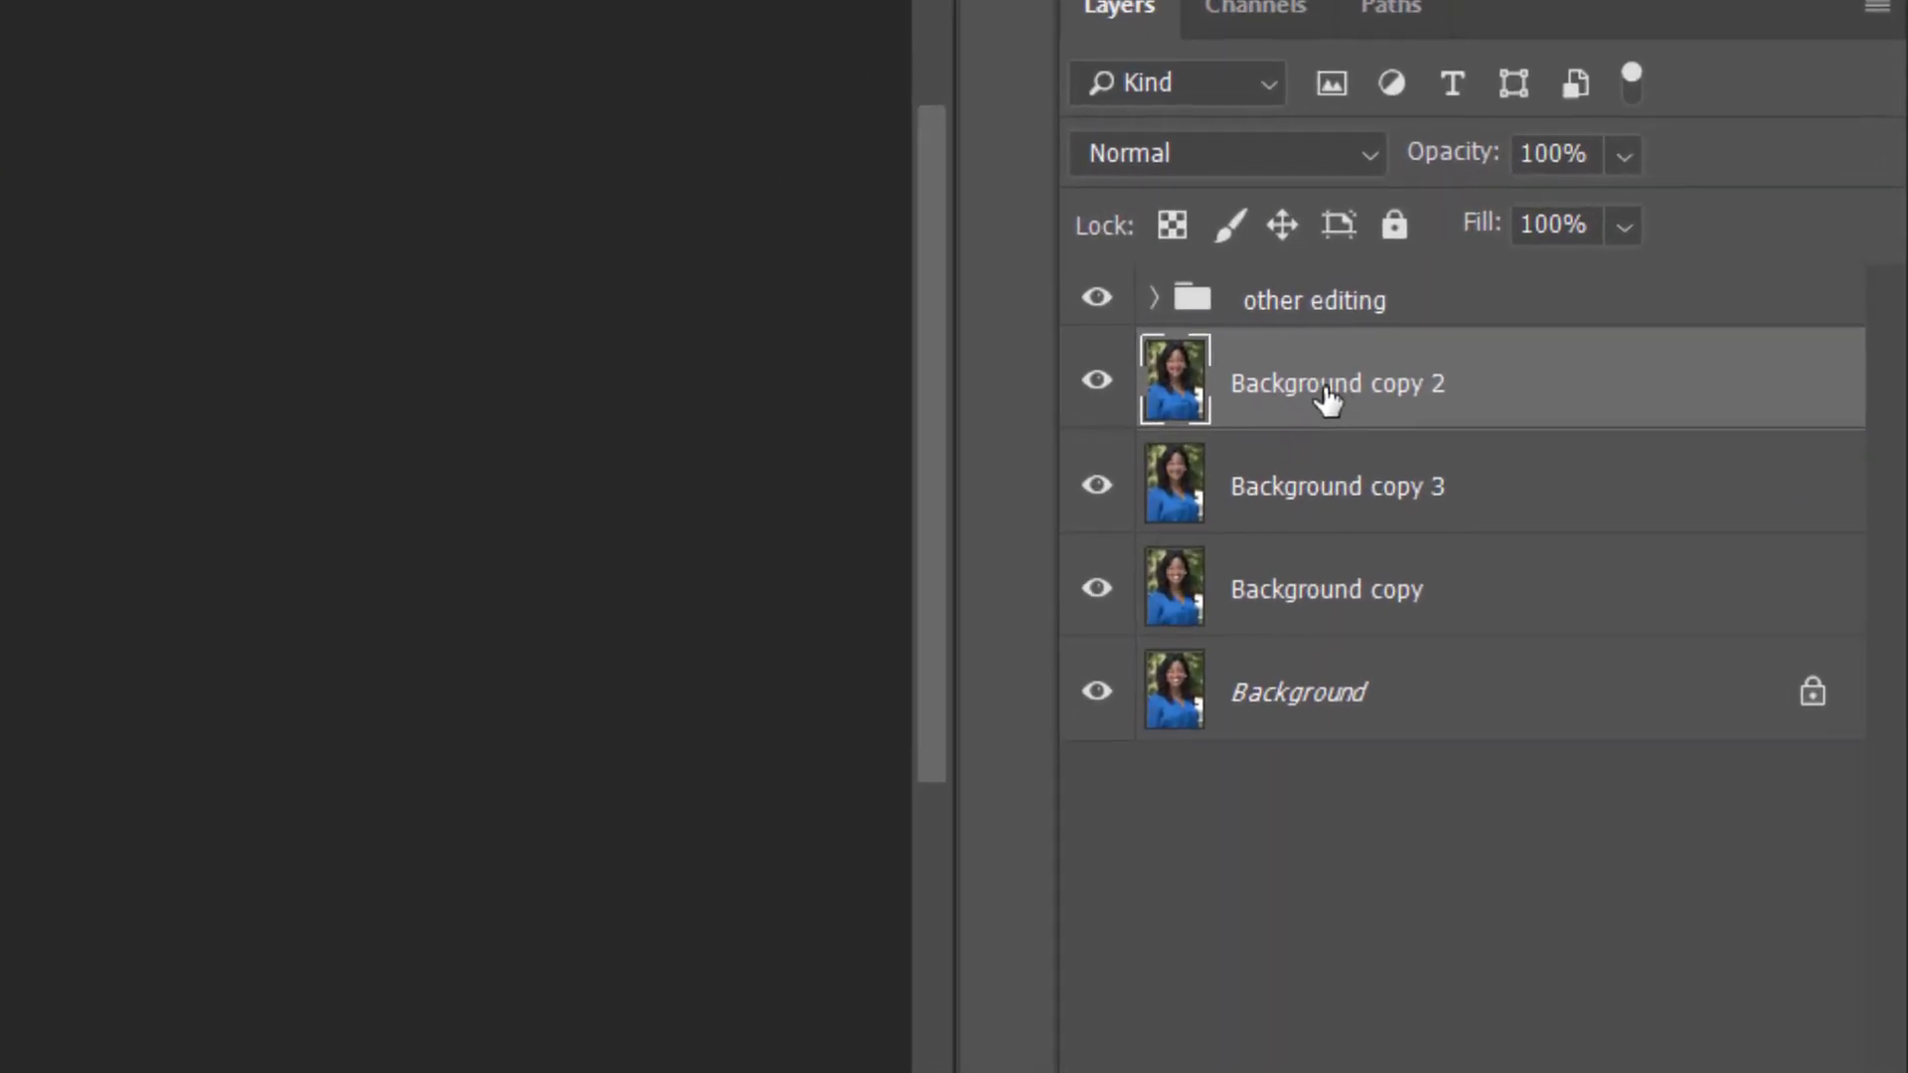
double_click(1490, 340)
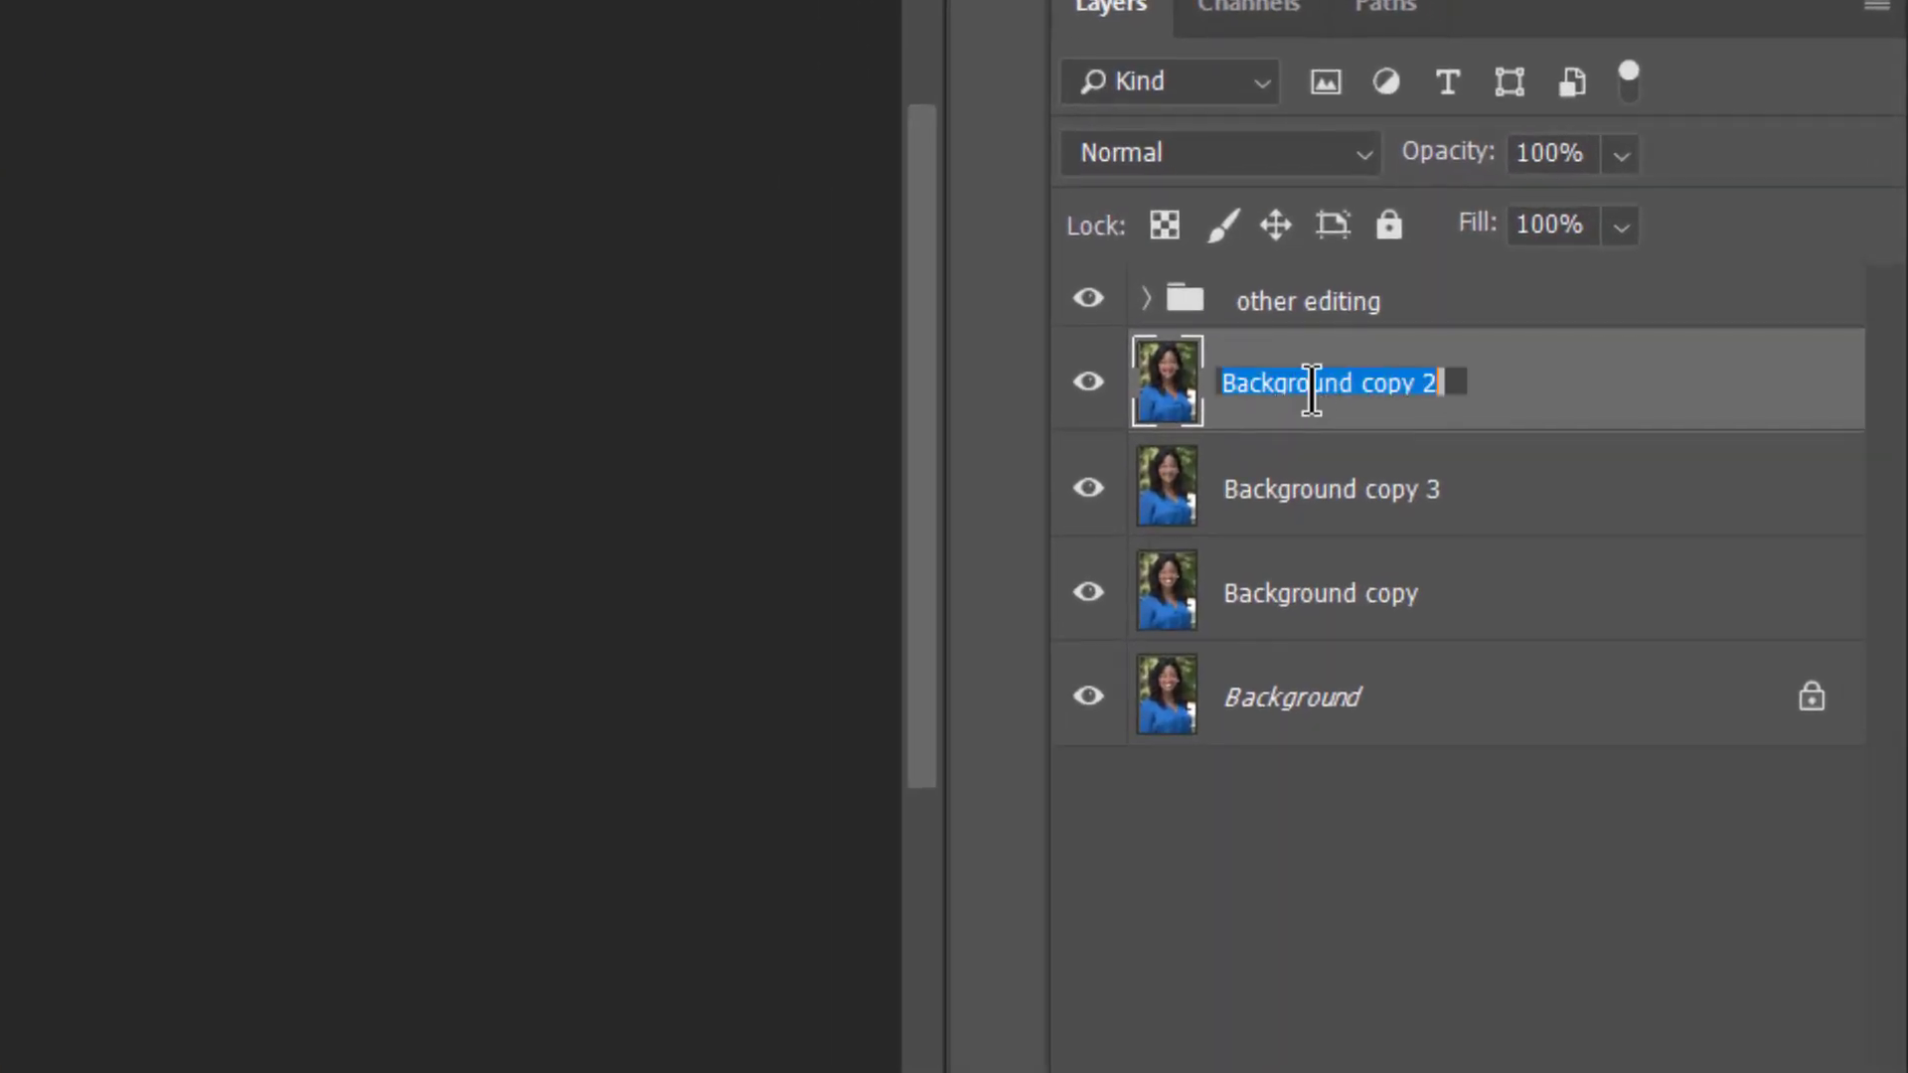
type("Hi")
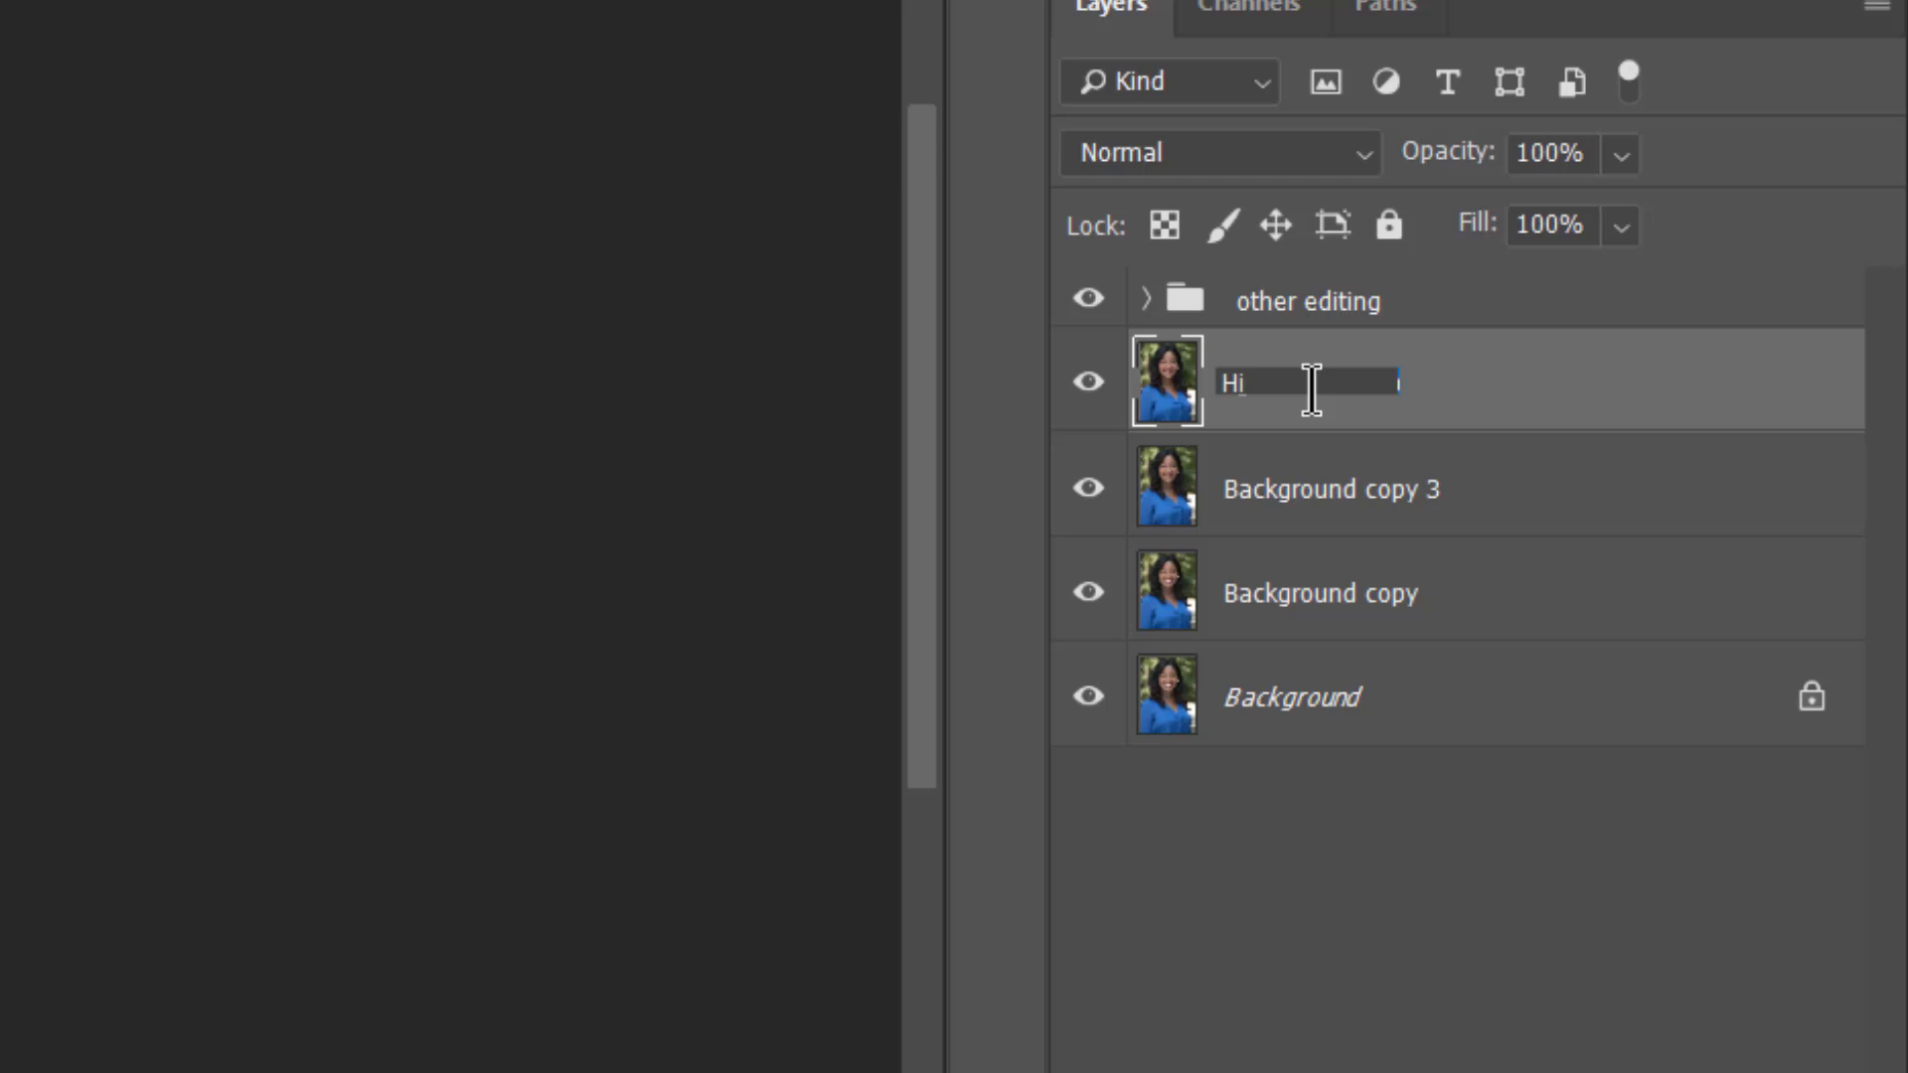
left_click(1281, 502)
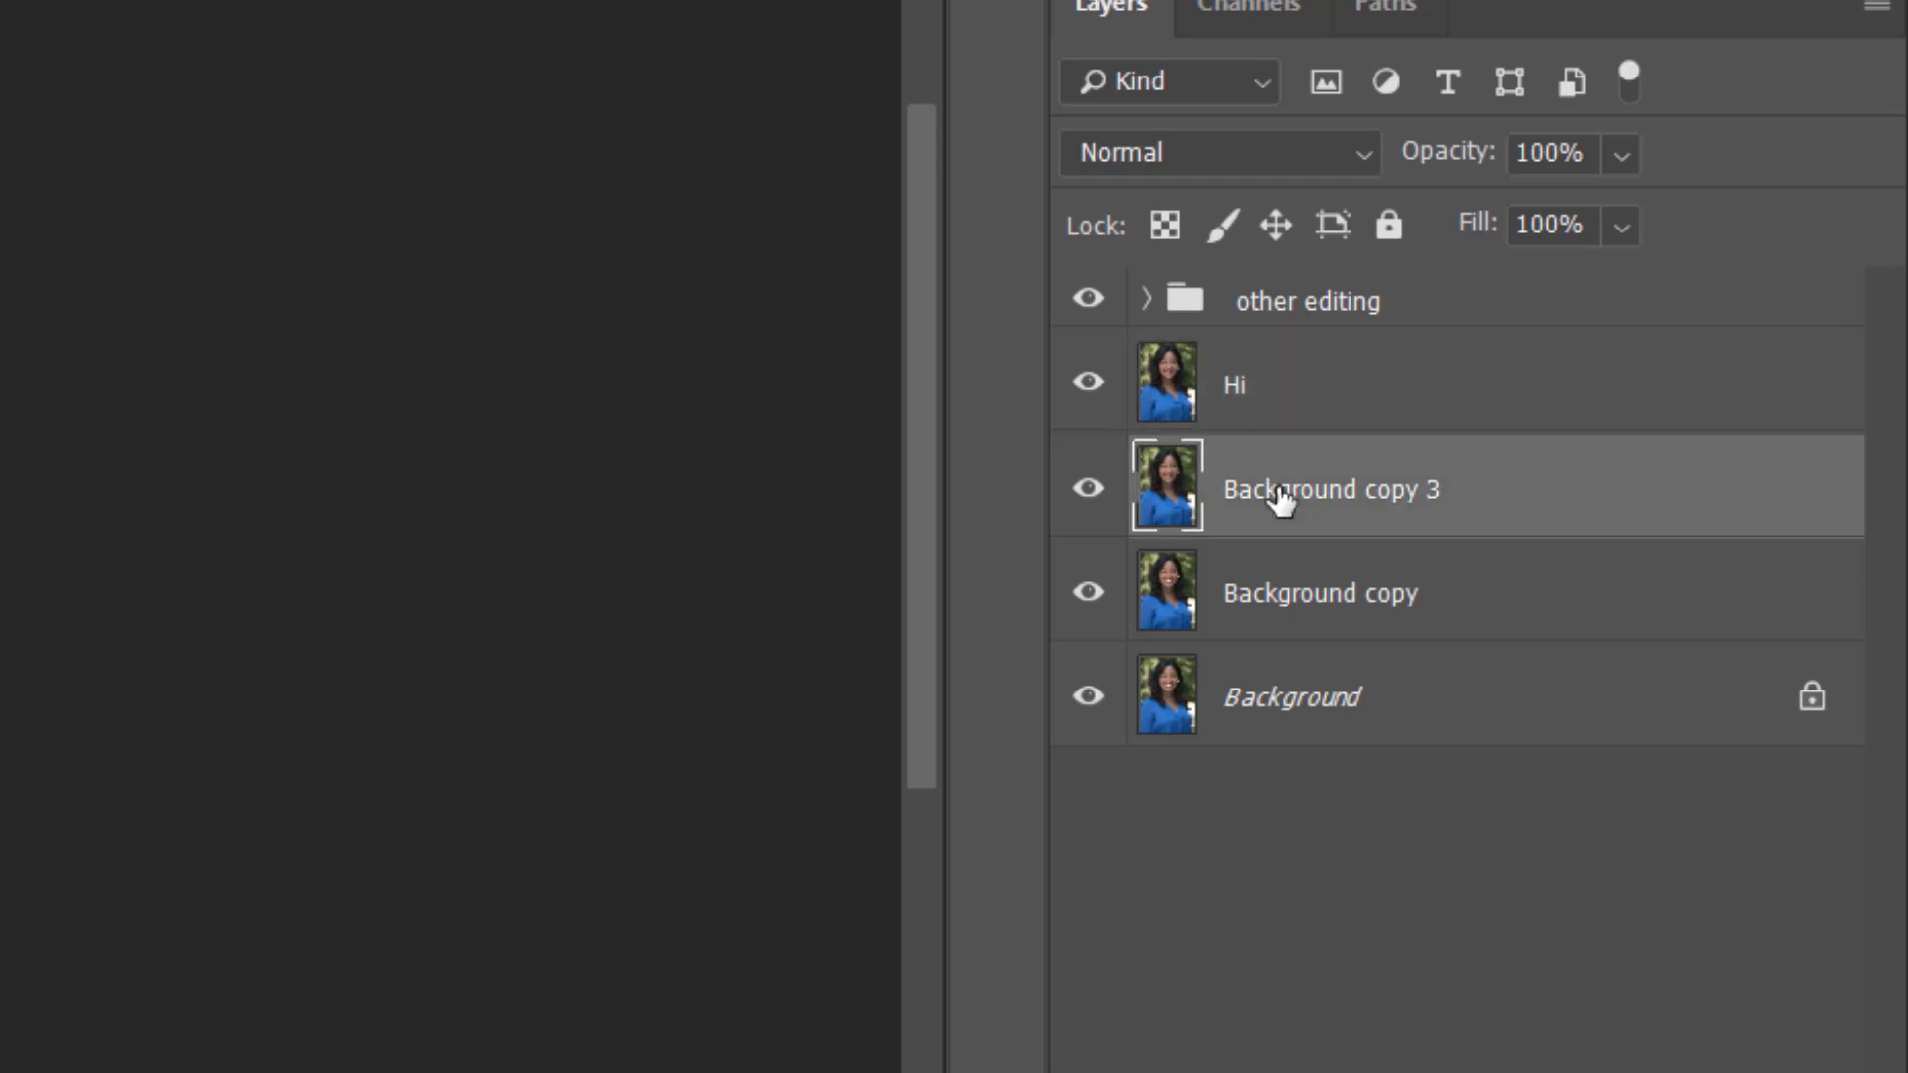
double_click(1281, 492)
type("Lo")
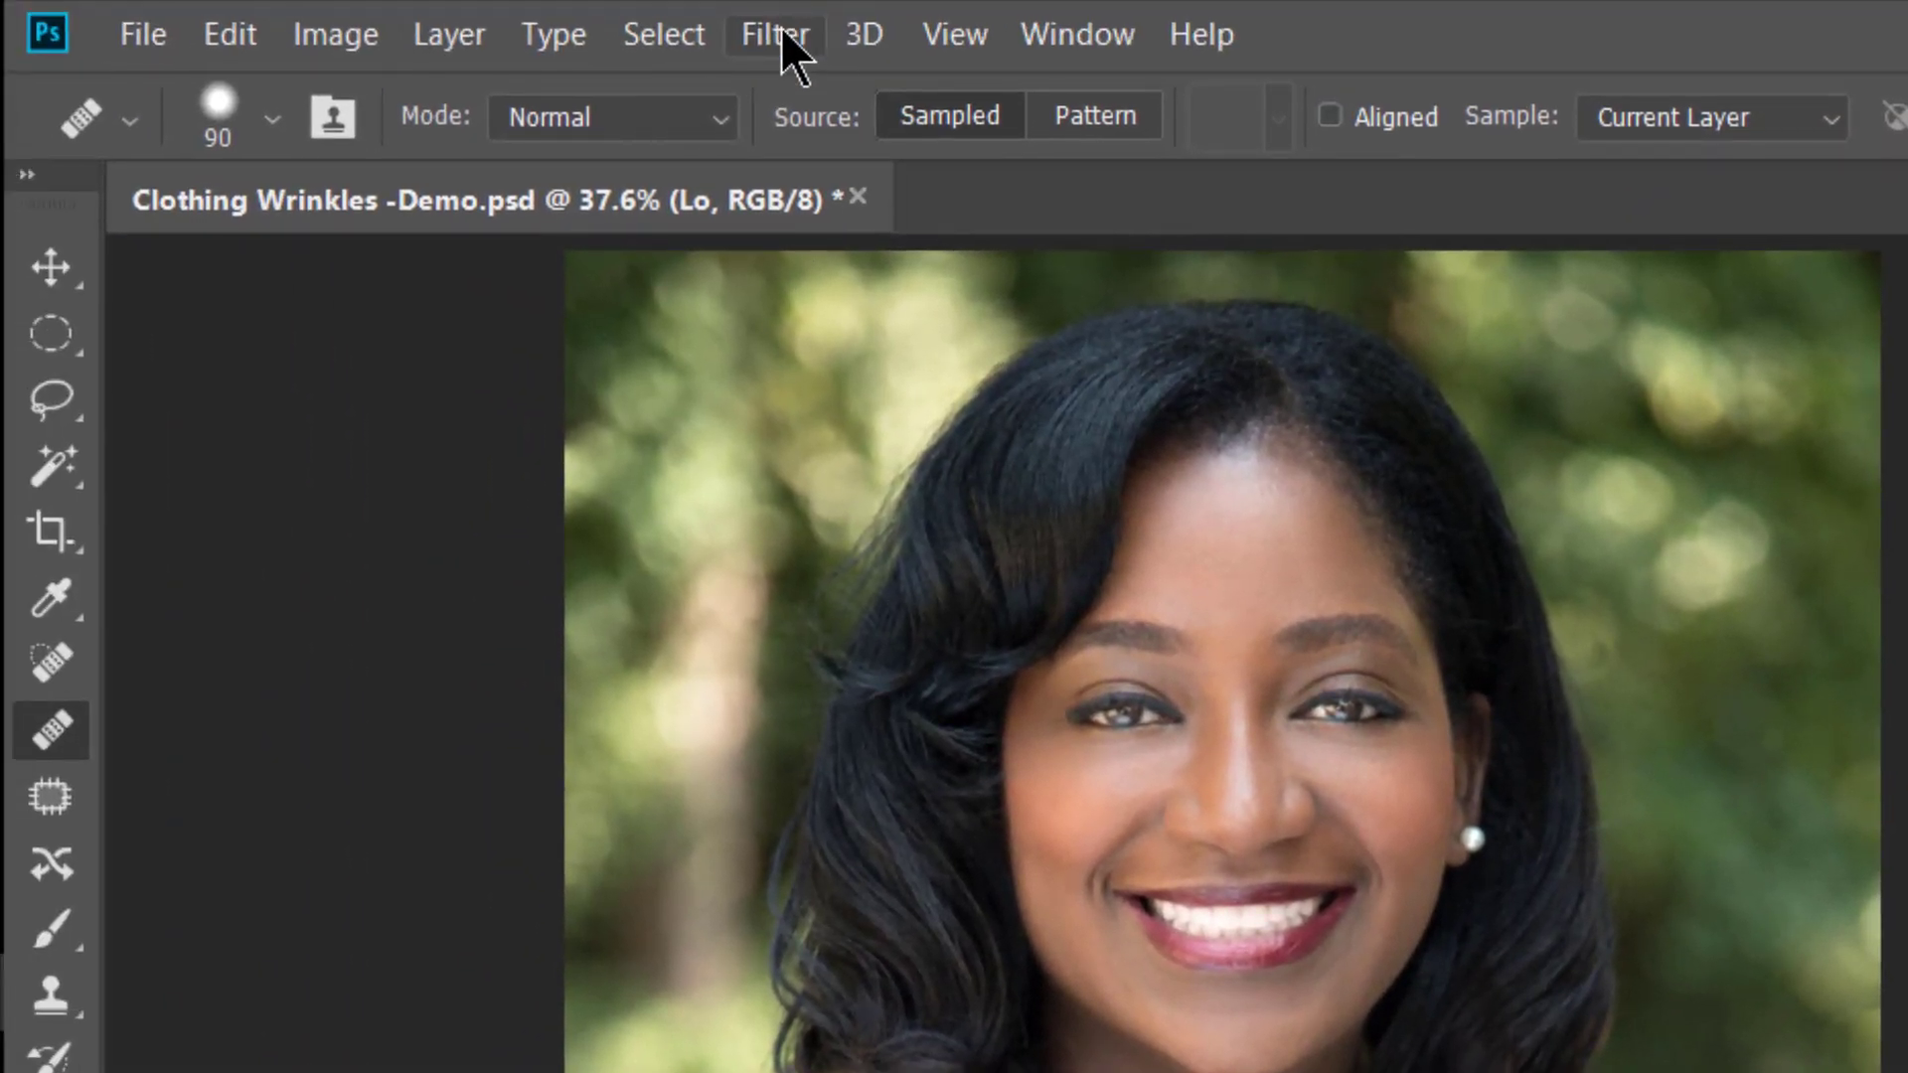
Apply Filter > Blur > Gaussian Blur at a 3.7-pixel radius to the Lo layer.
left_click(778, 30)
mouse_move(821, 574)
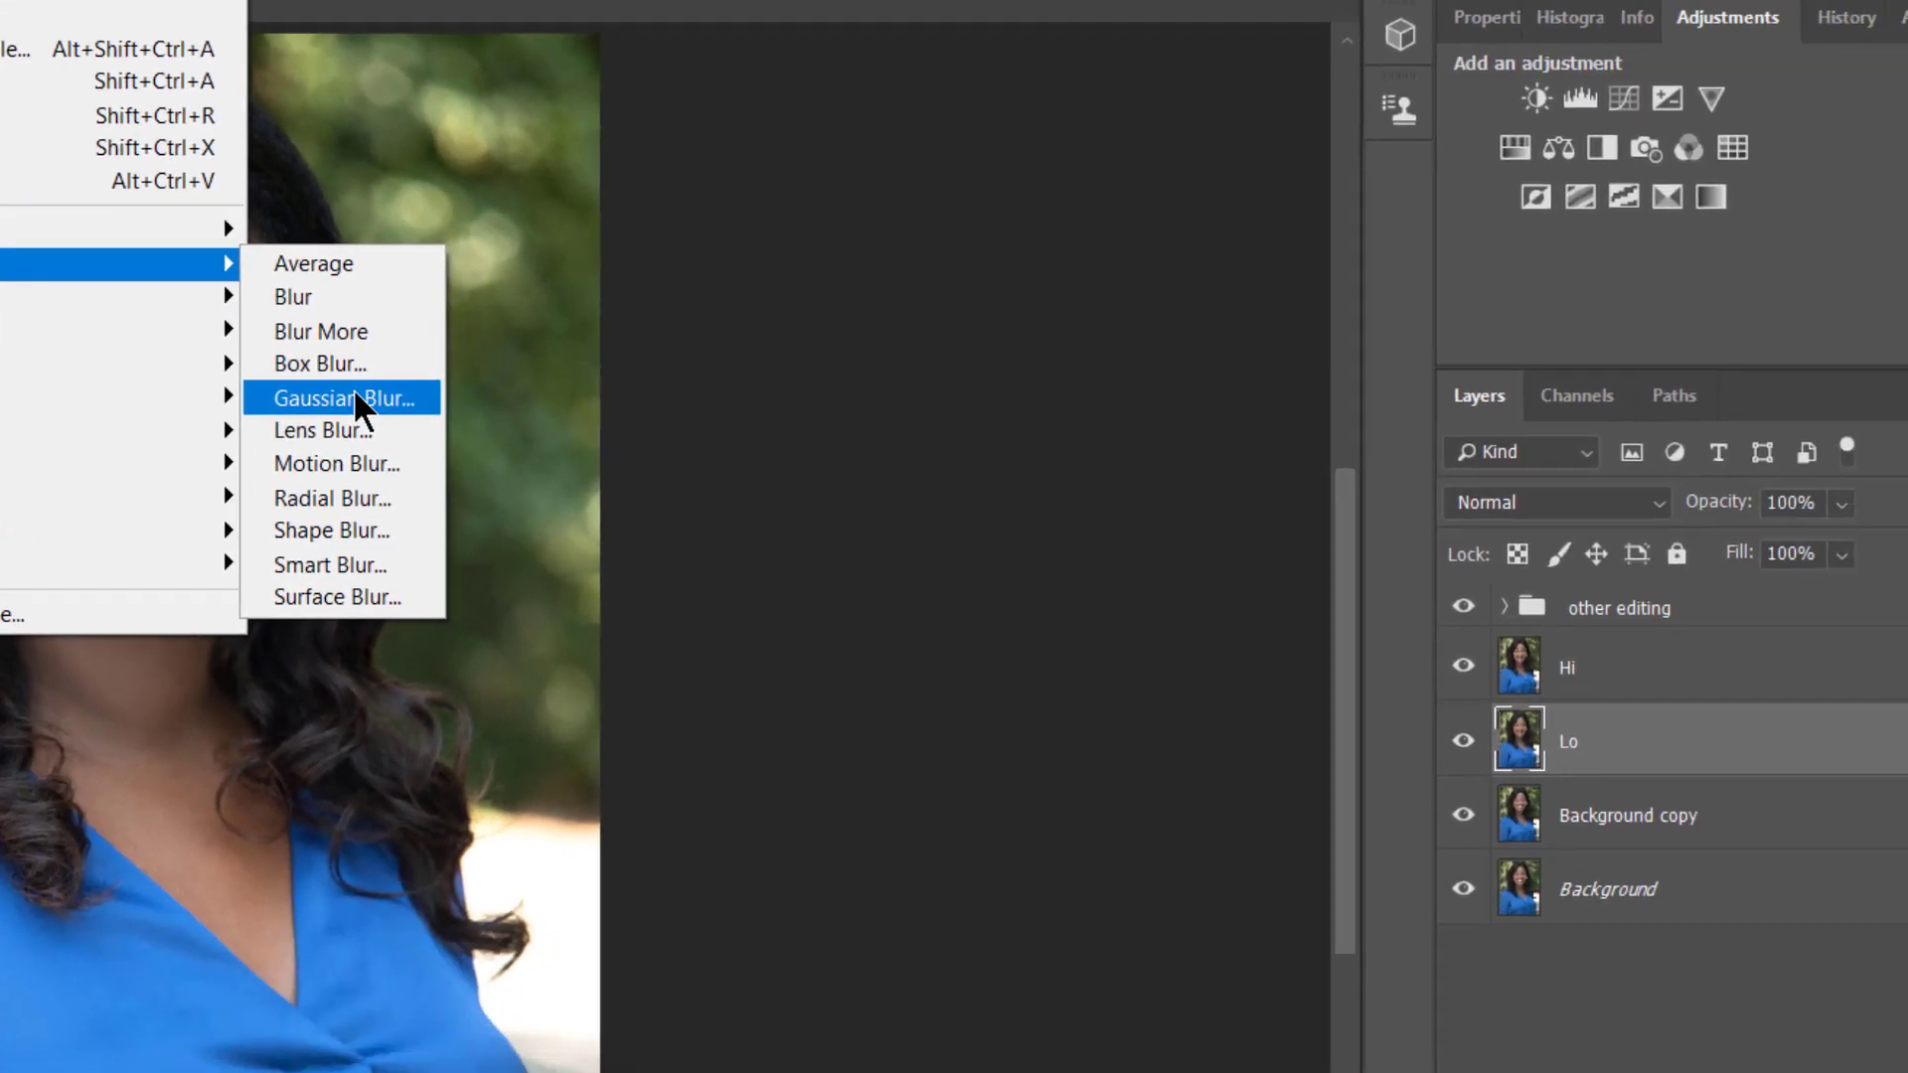
left_click(732, 513)
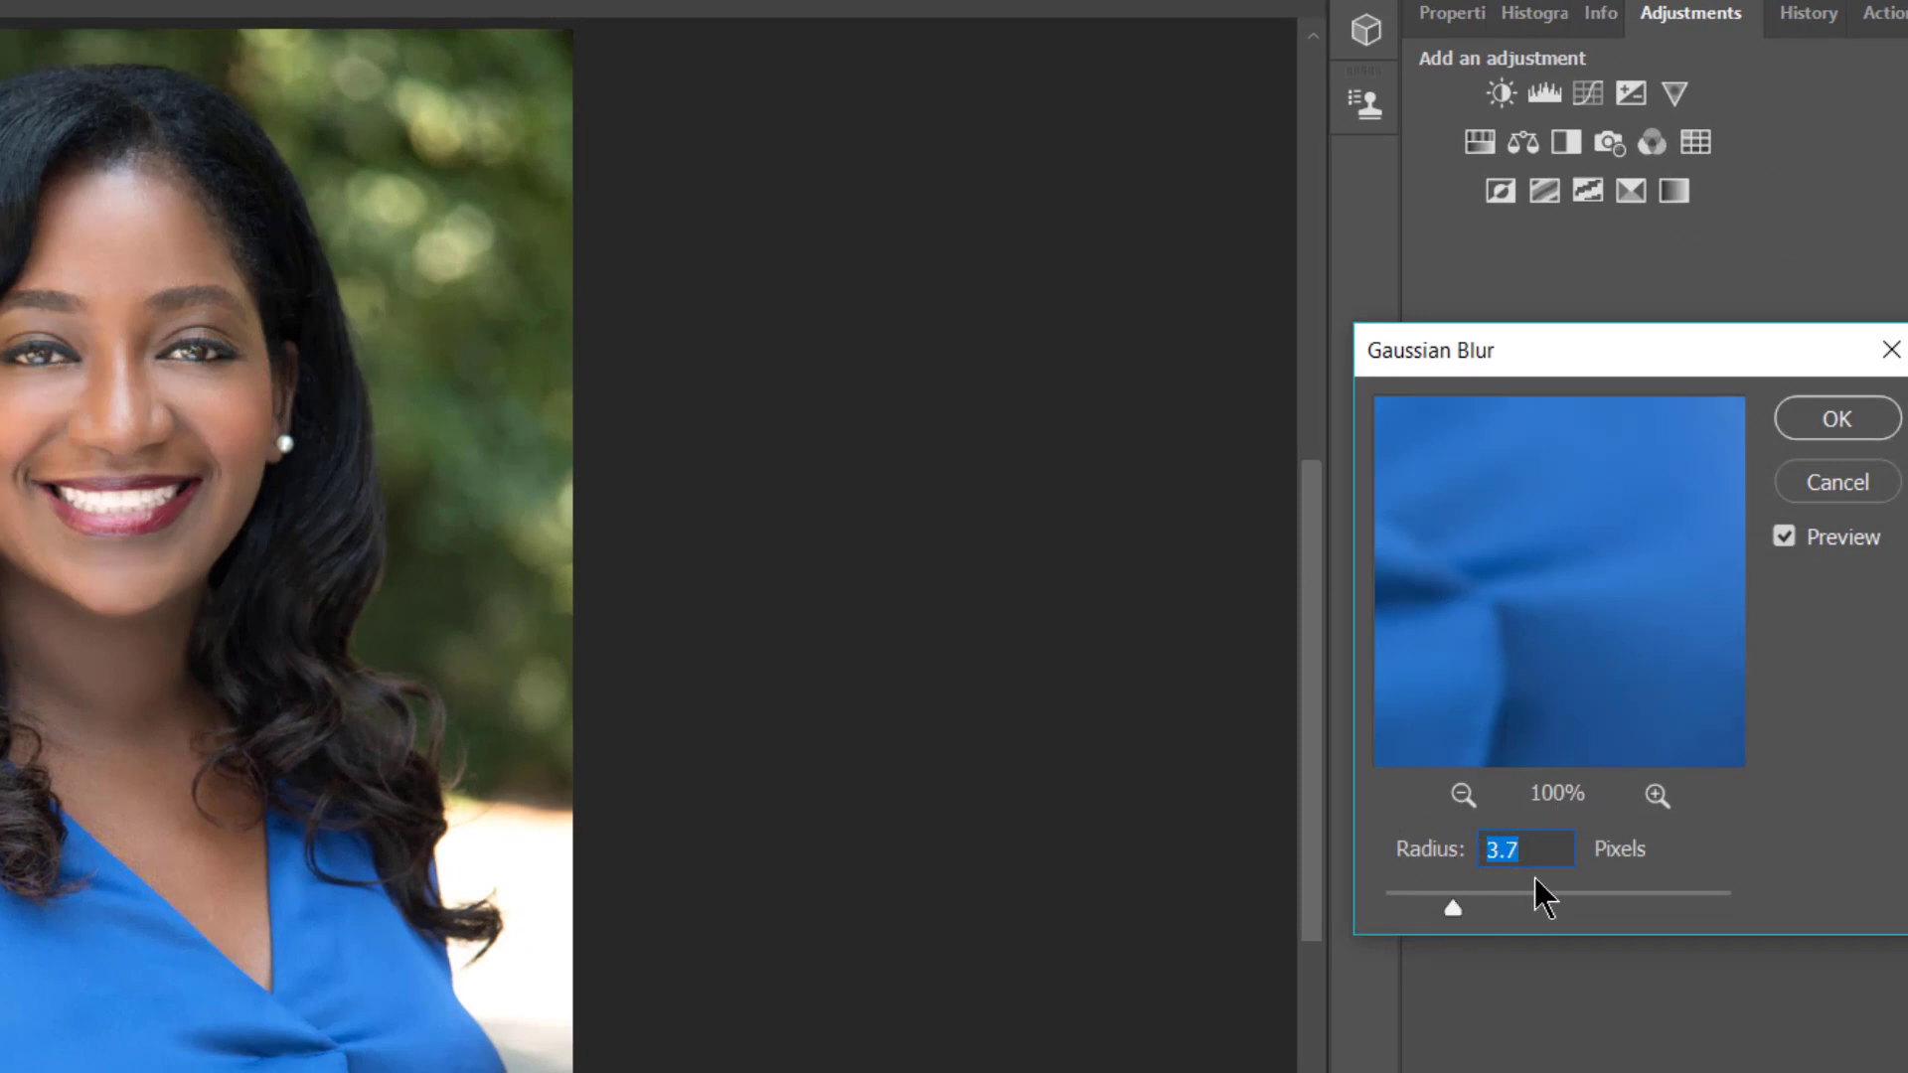
left_click(1846, 429)
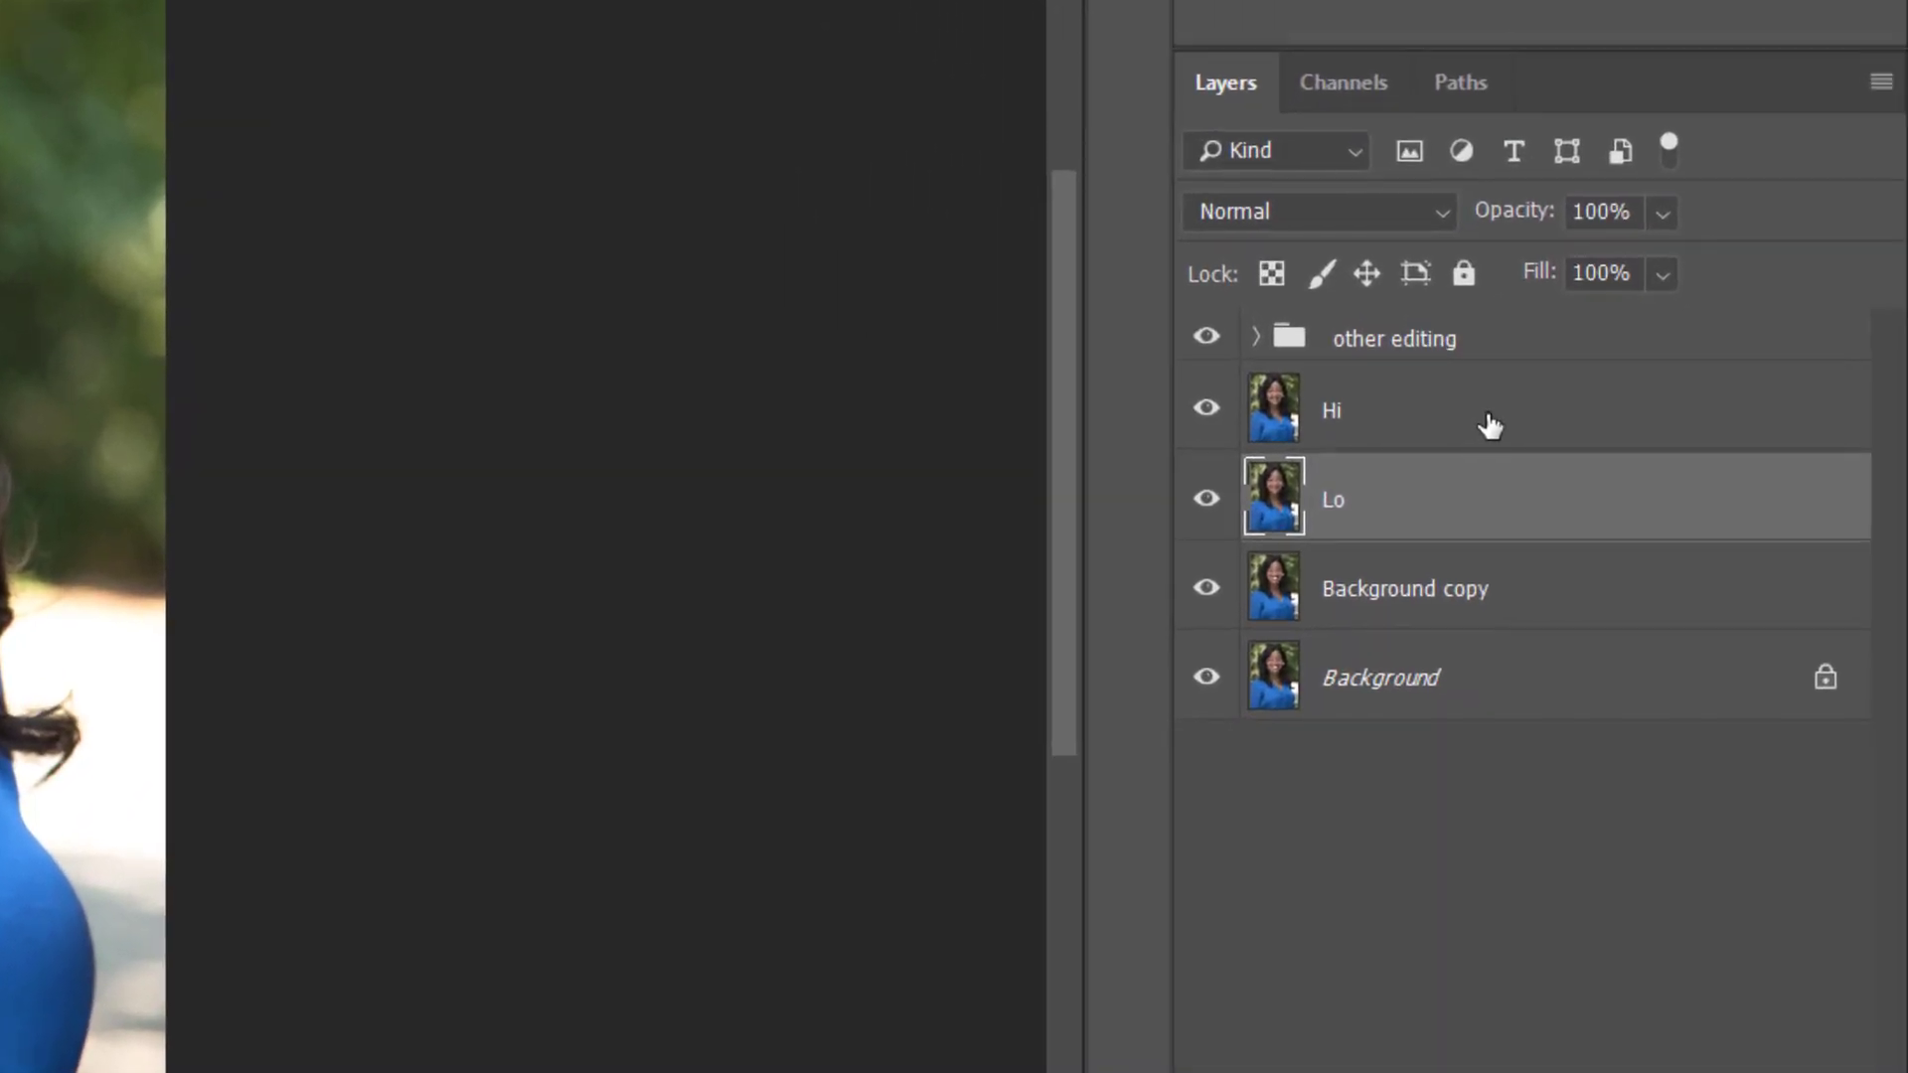
Apply Image to Hi from inverted Lo, with Add blending, scale 2 and offset 0.
left_click(1489, 425)
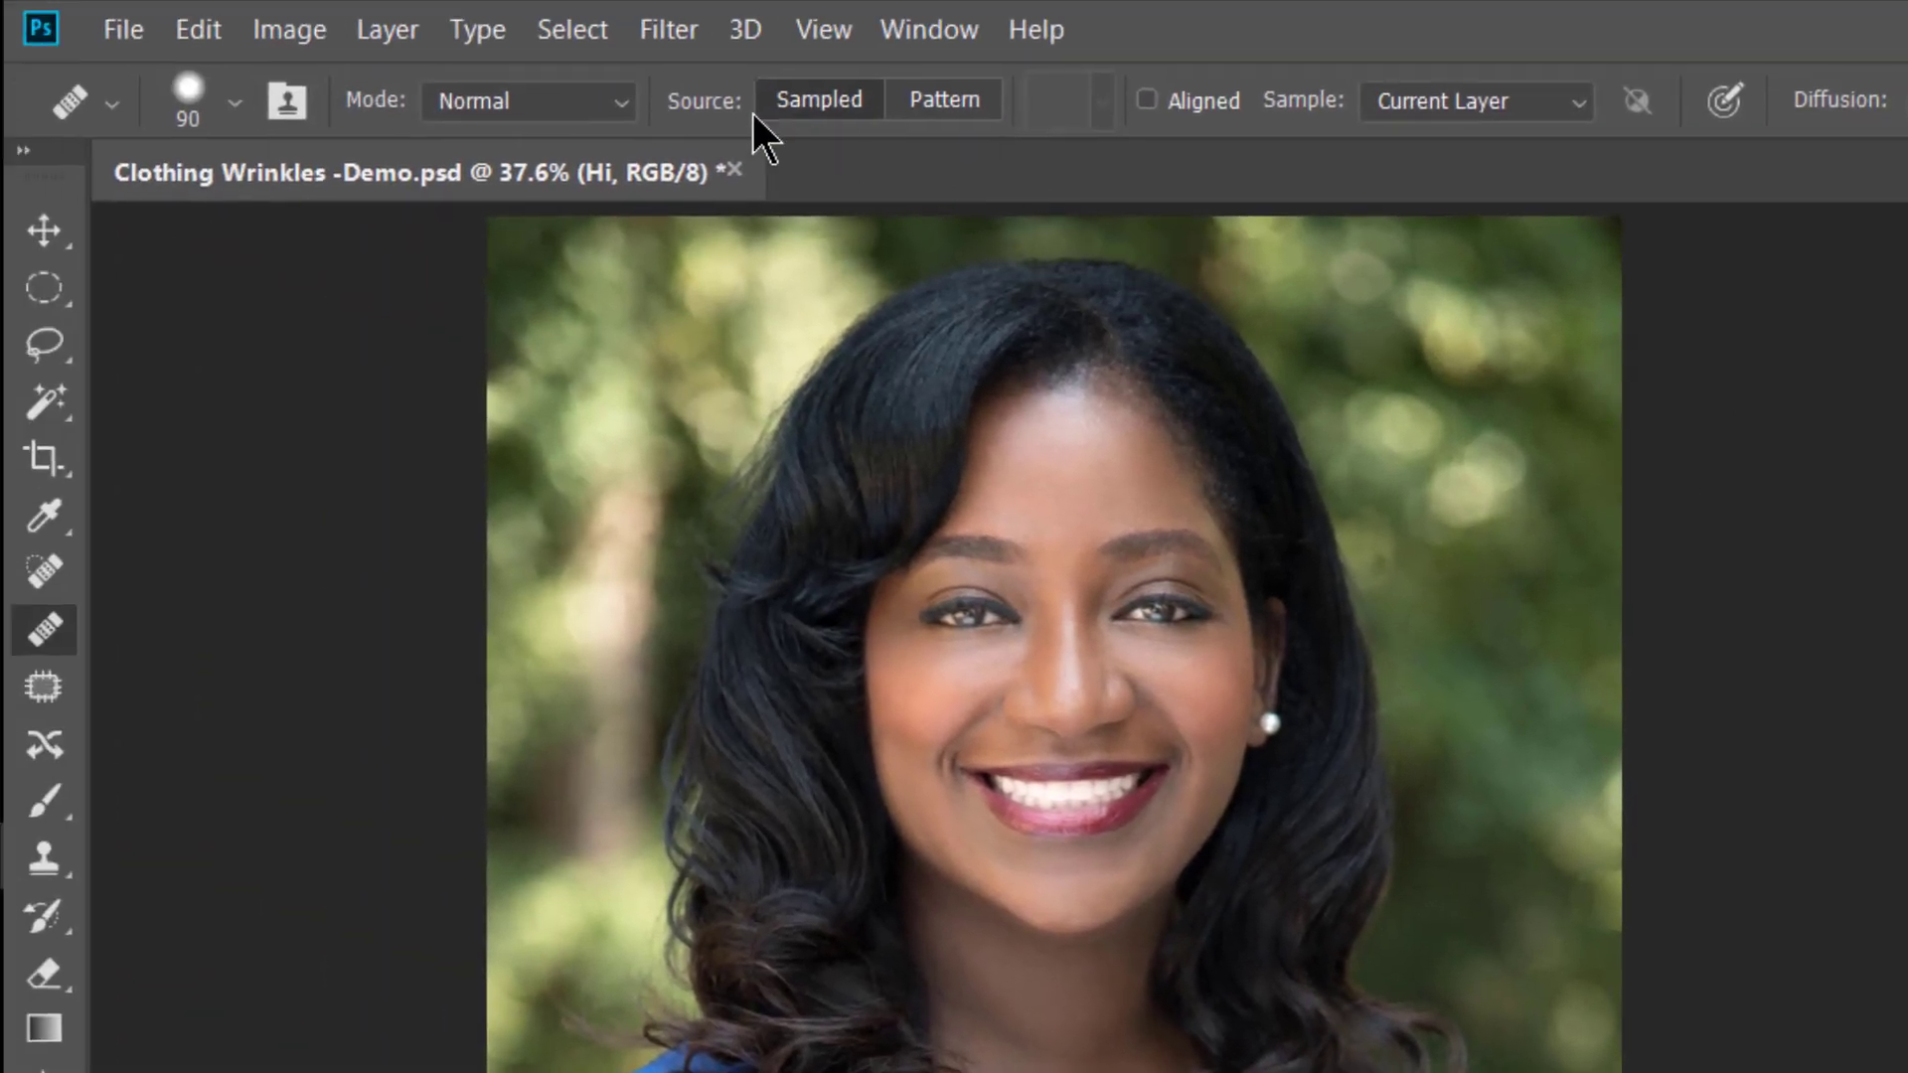
left_click(301, 24)
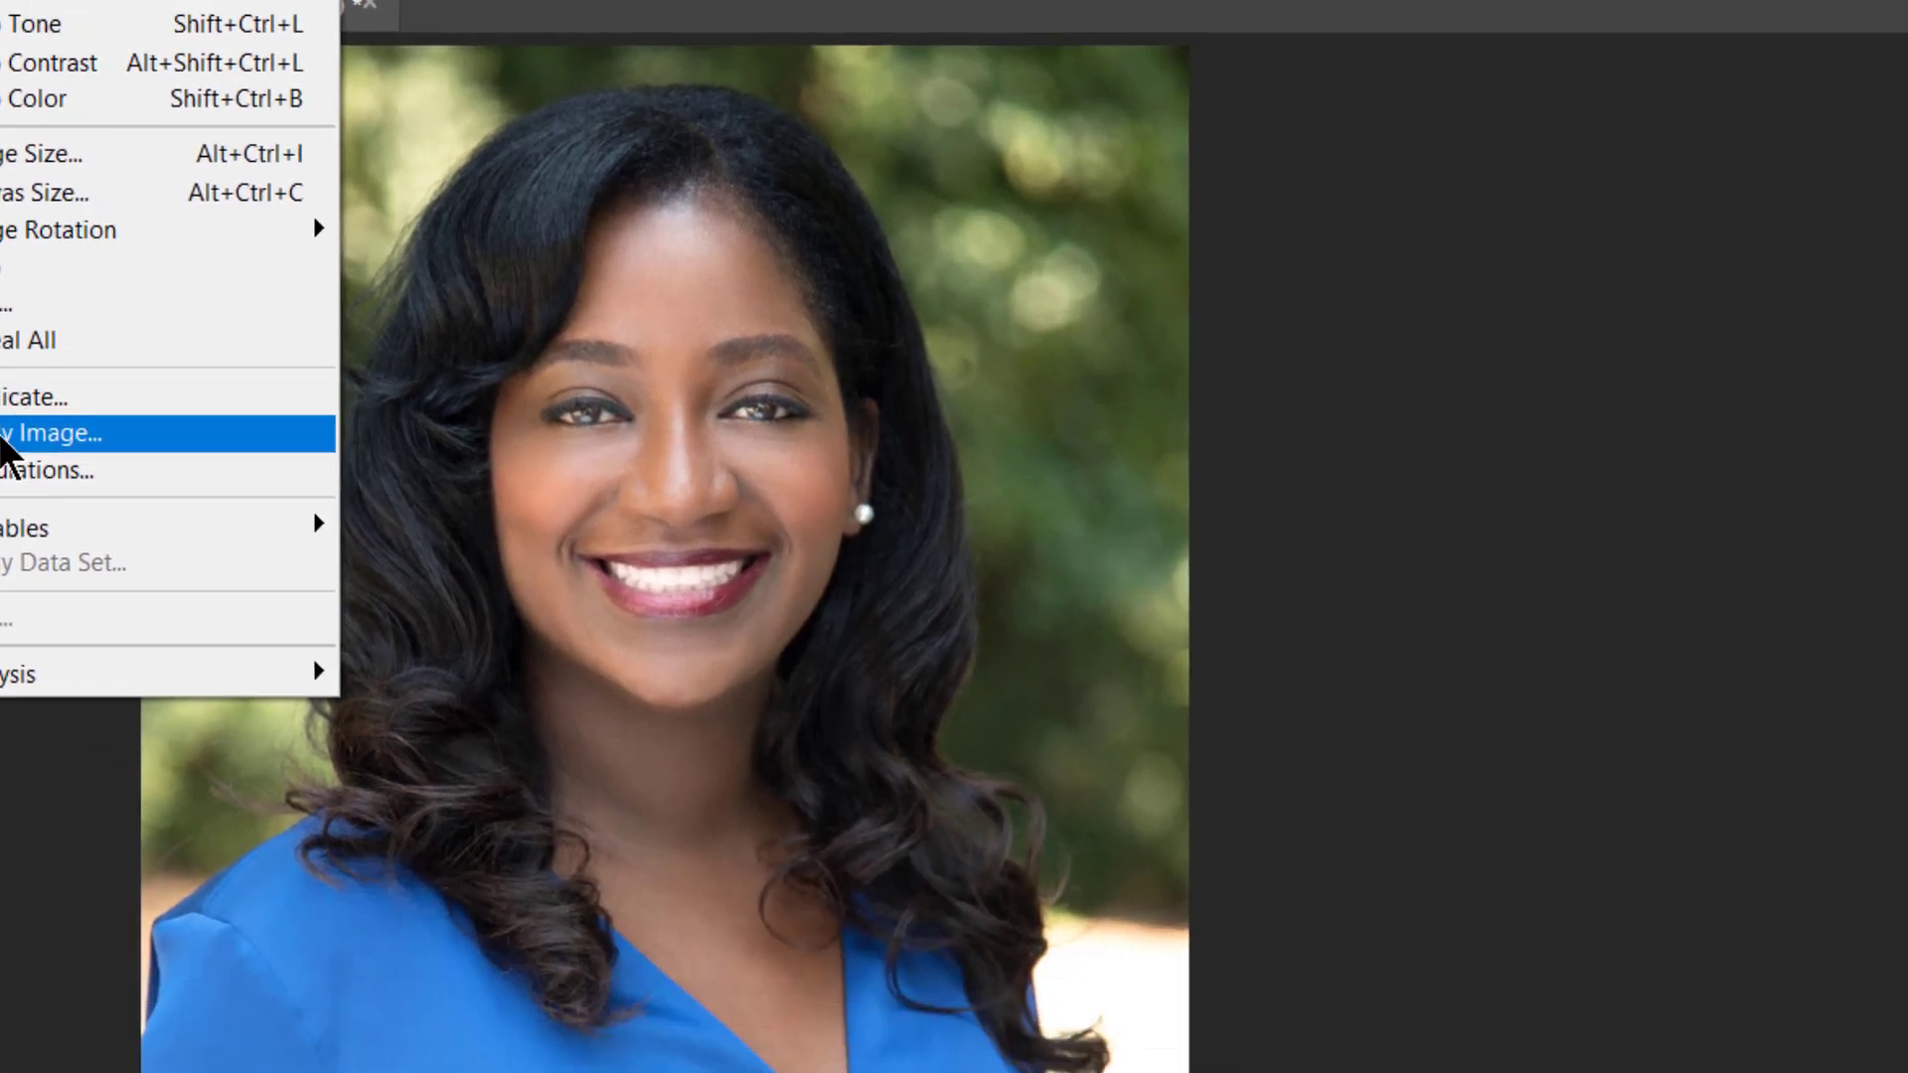
left_click(5, 435)
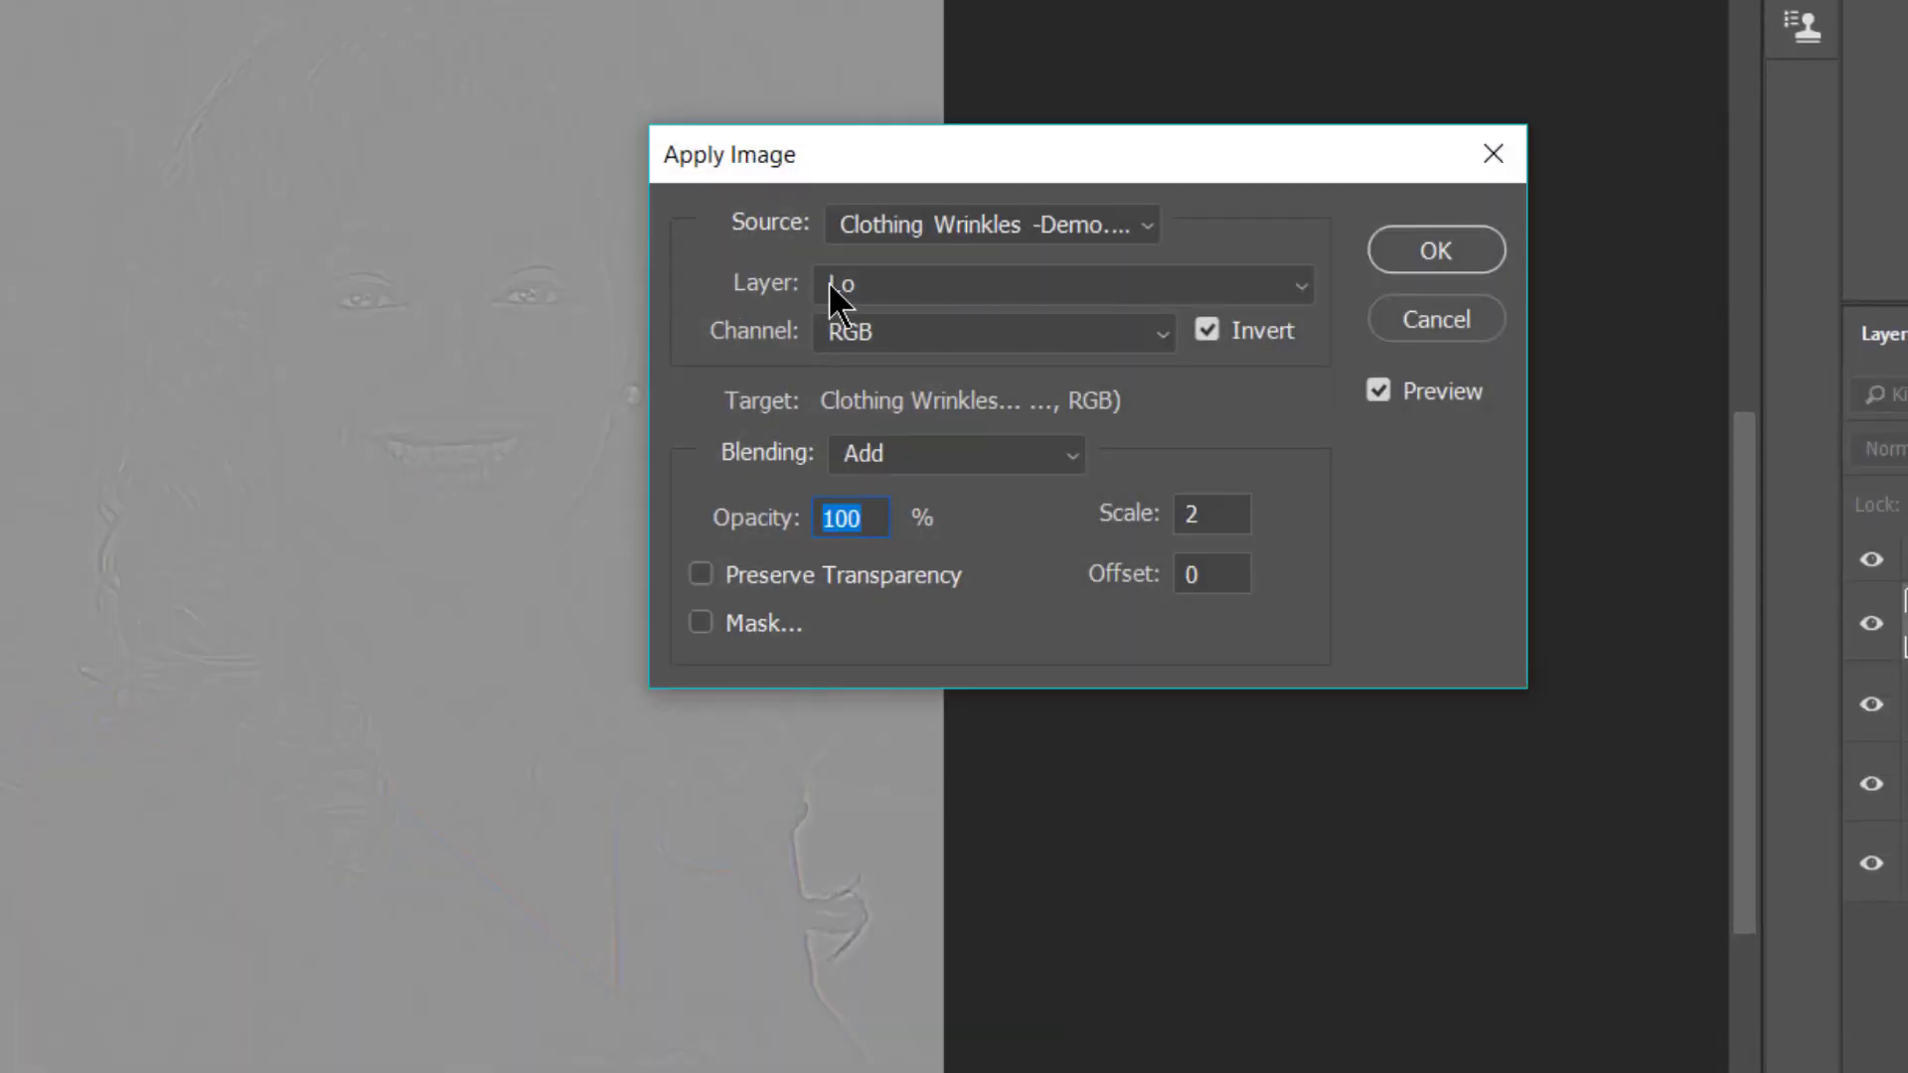
left_click(922, 278)
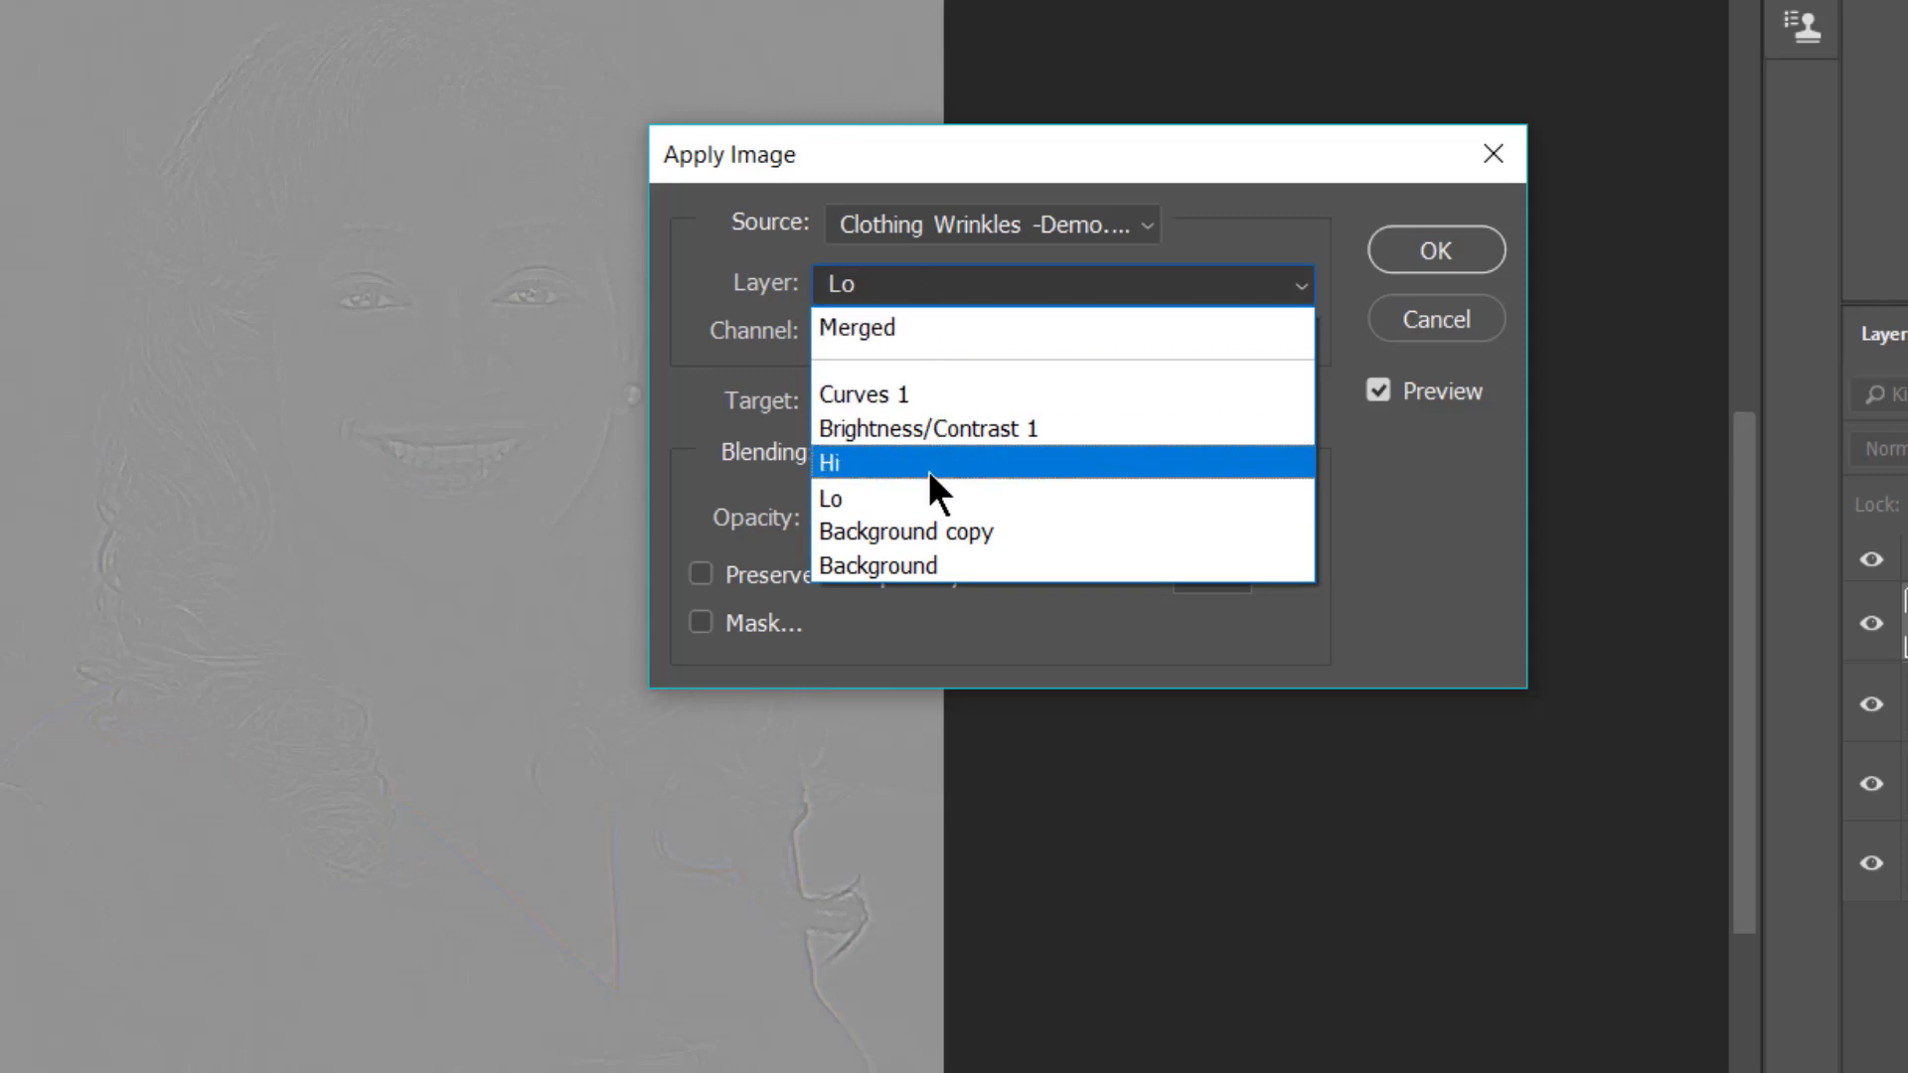
left_click(932, 498)
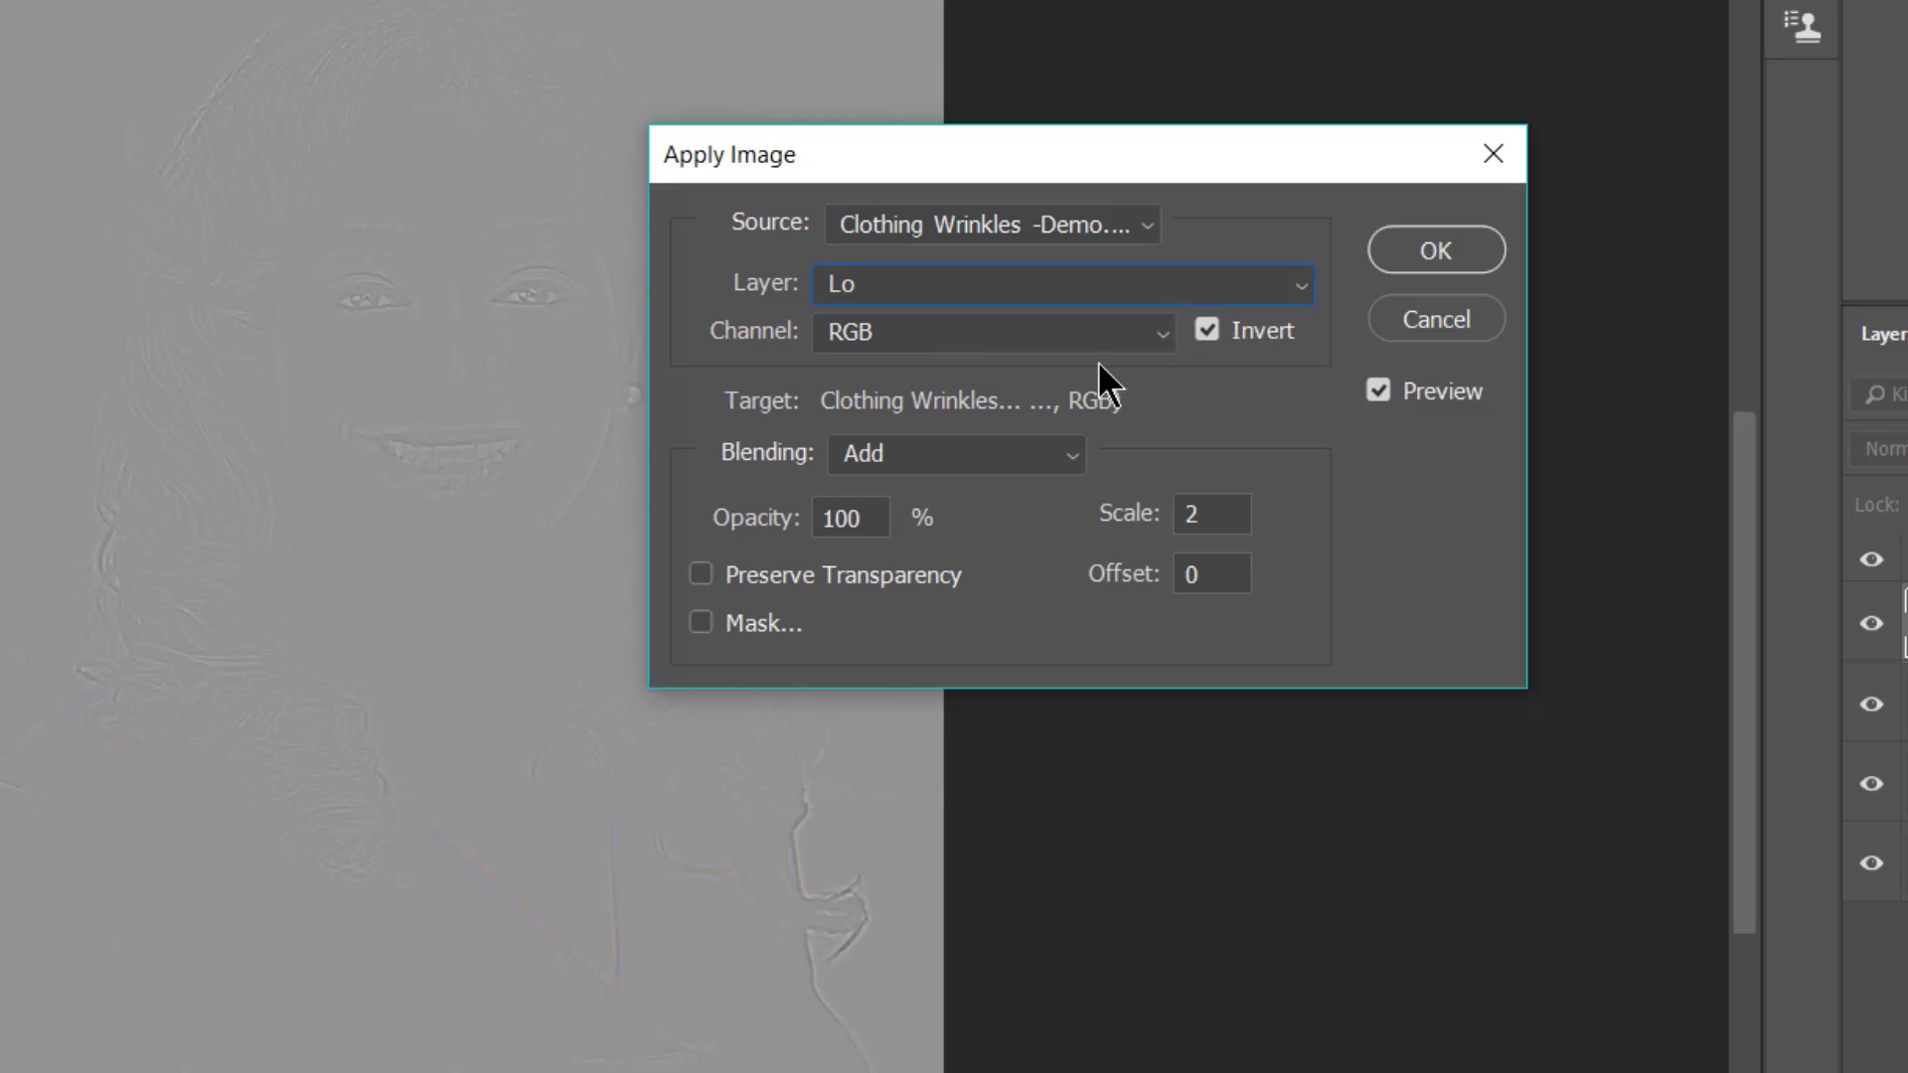
left_click(1005, 450)
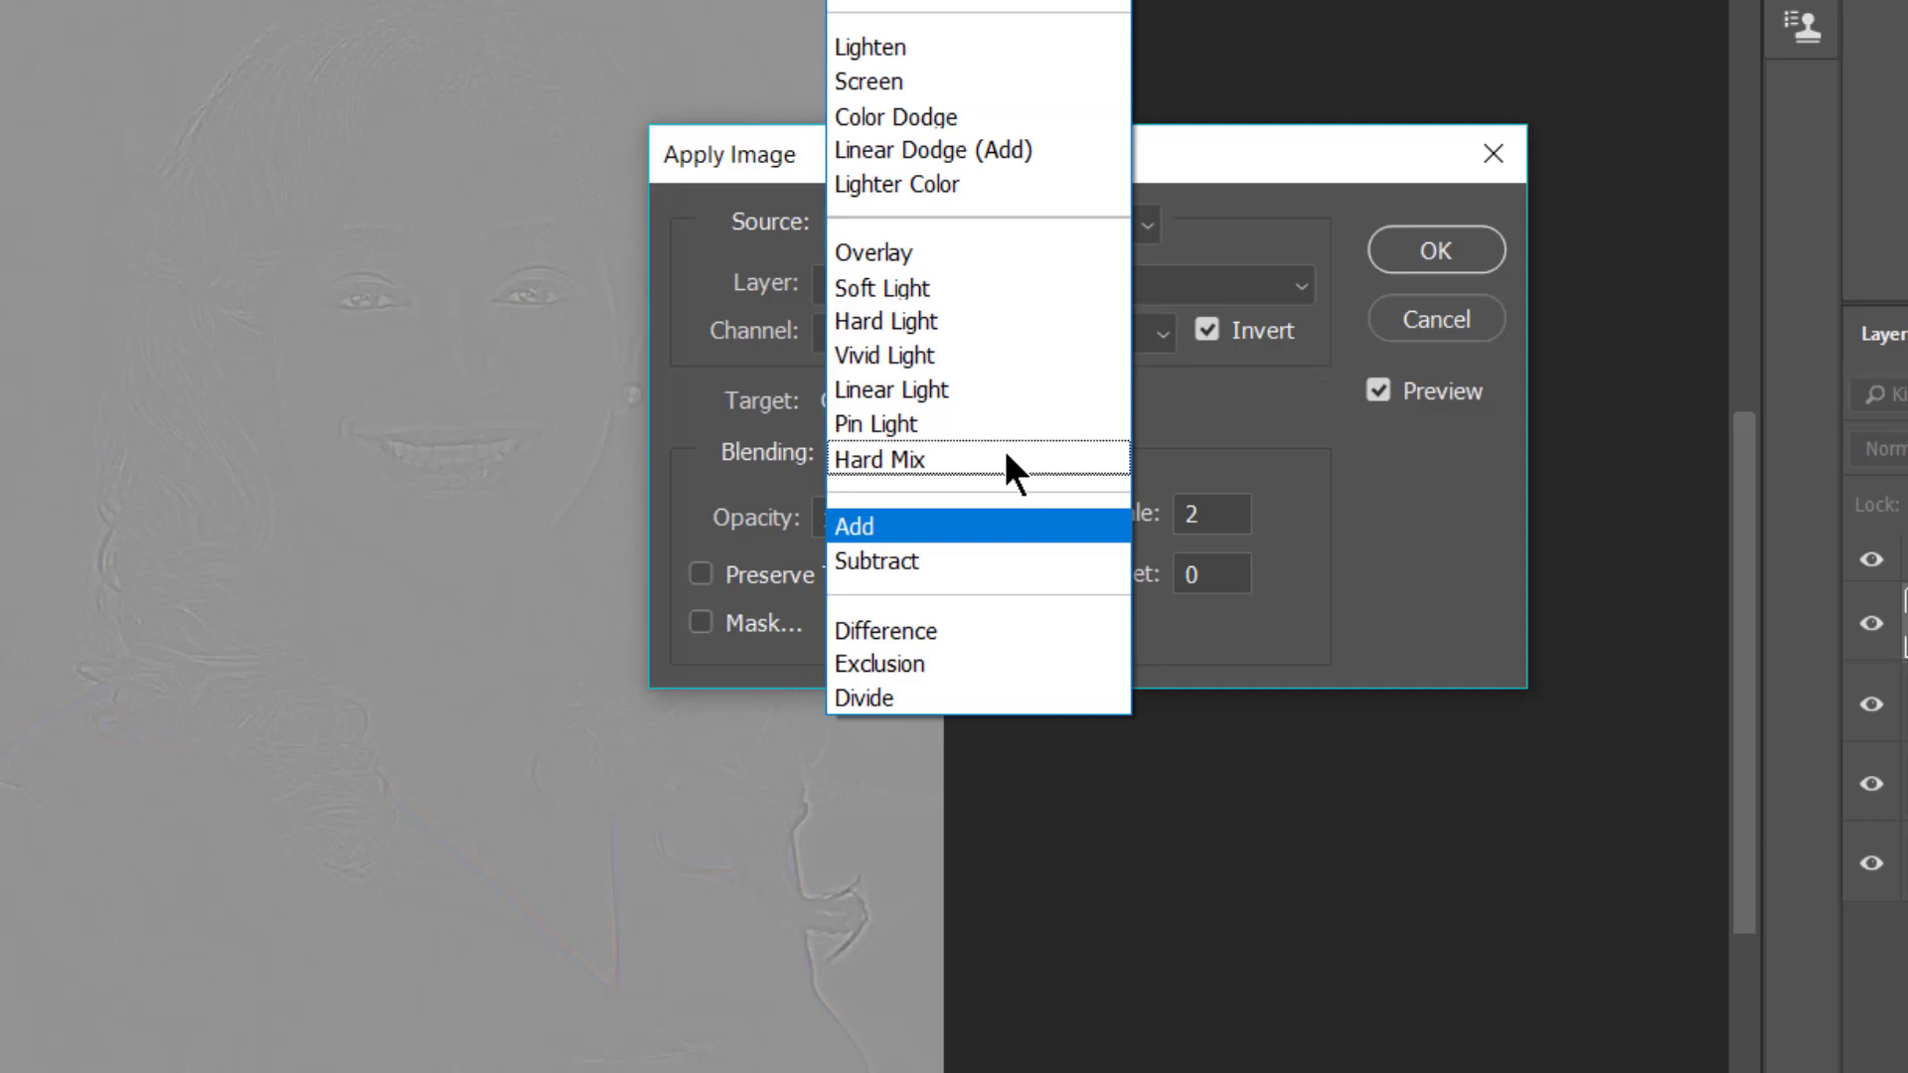
left_click(950, 527)
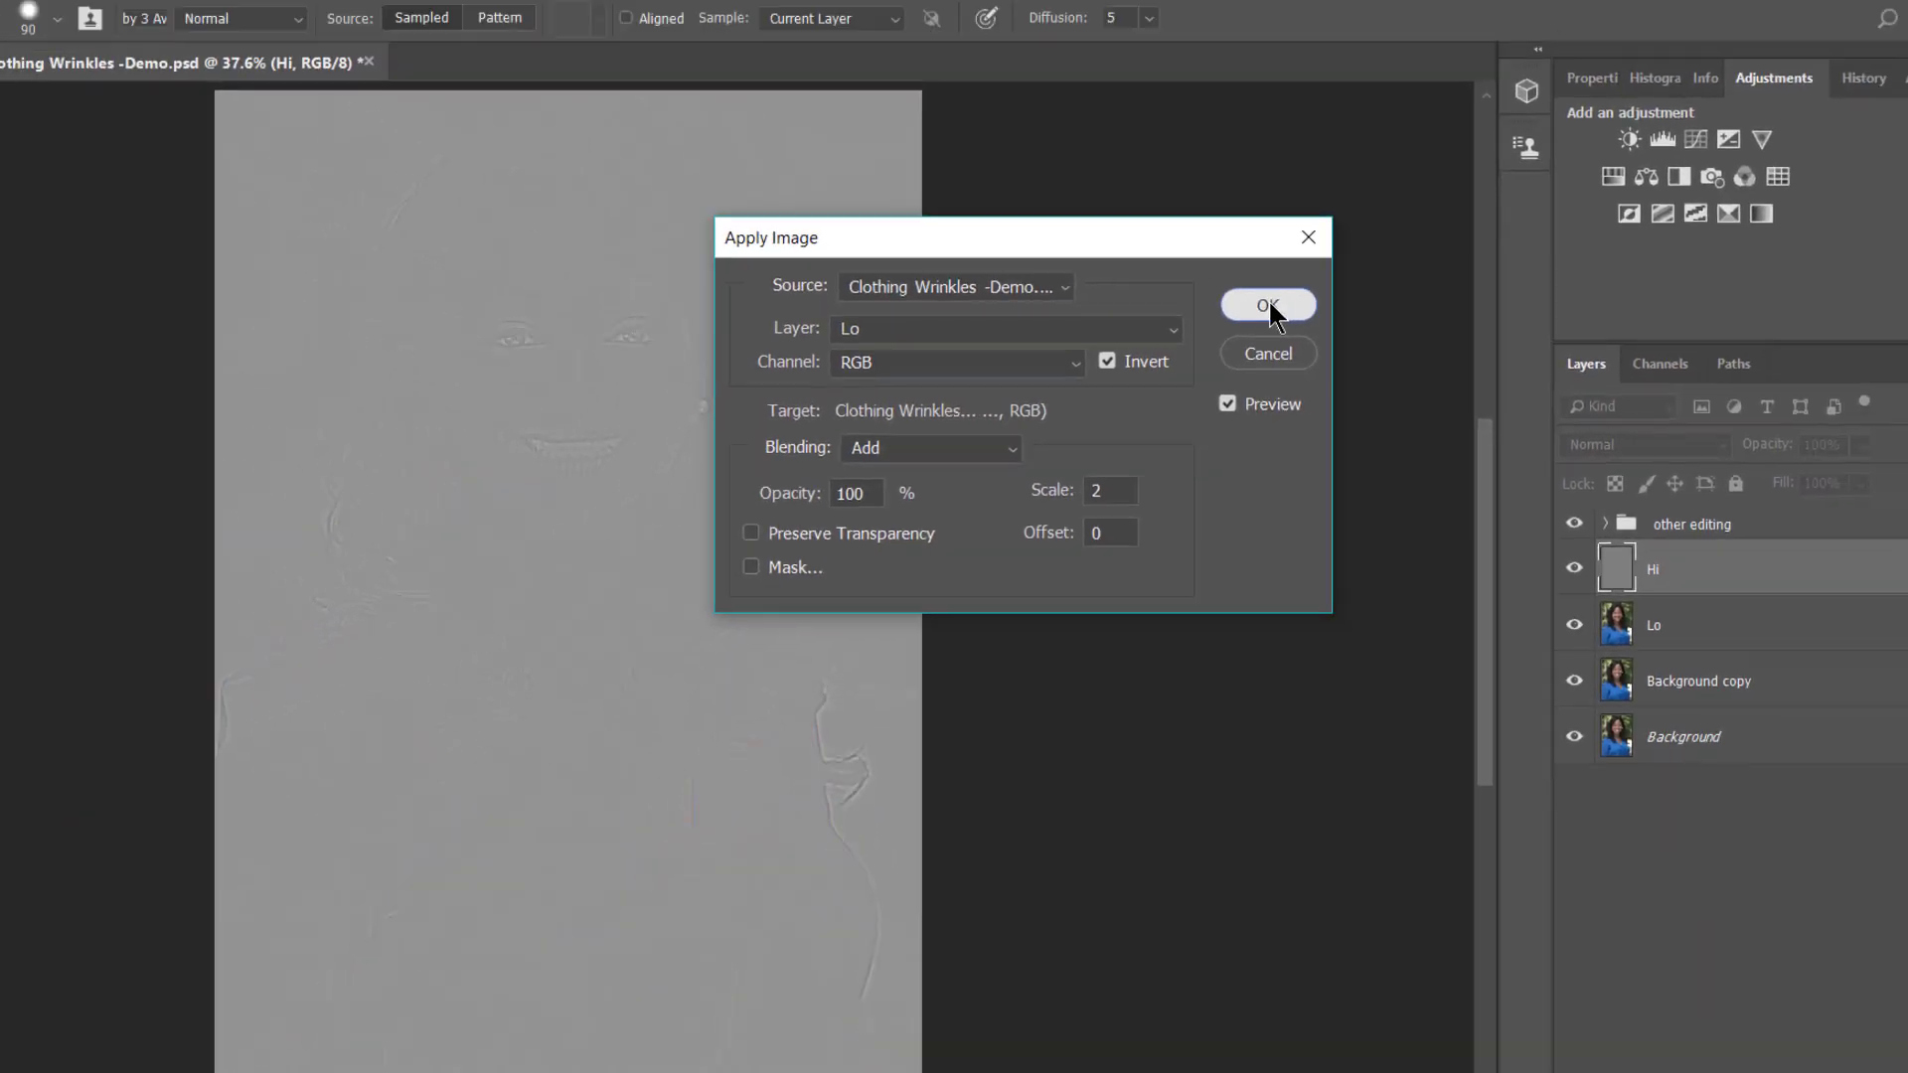
left_click(1421, 255)
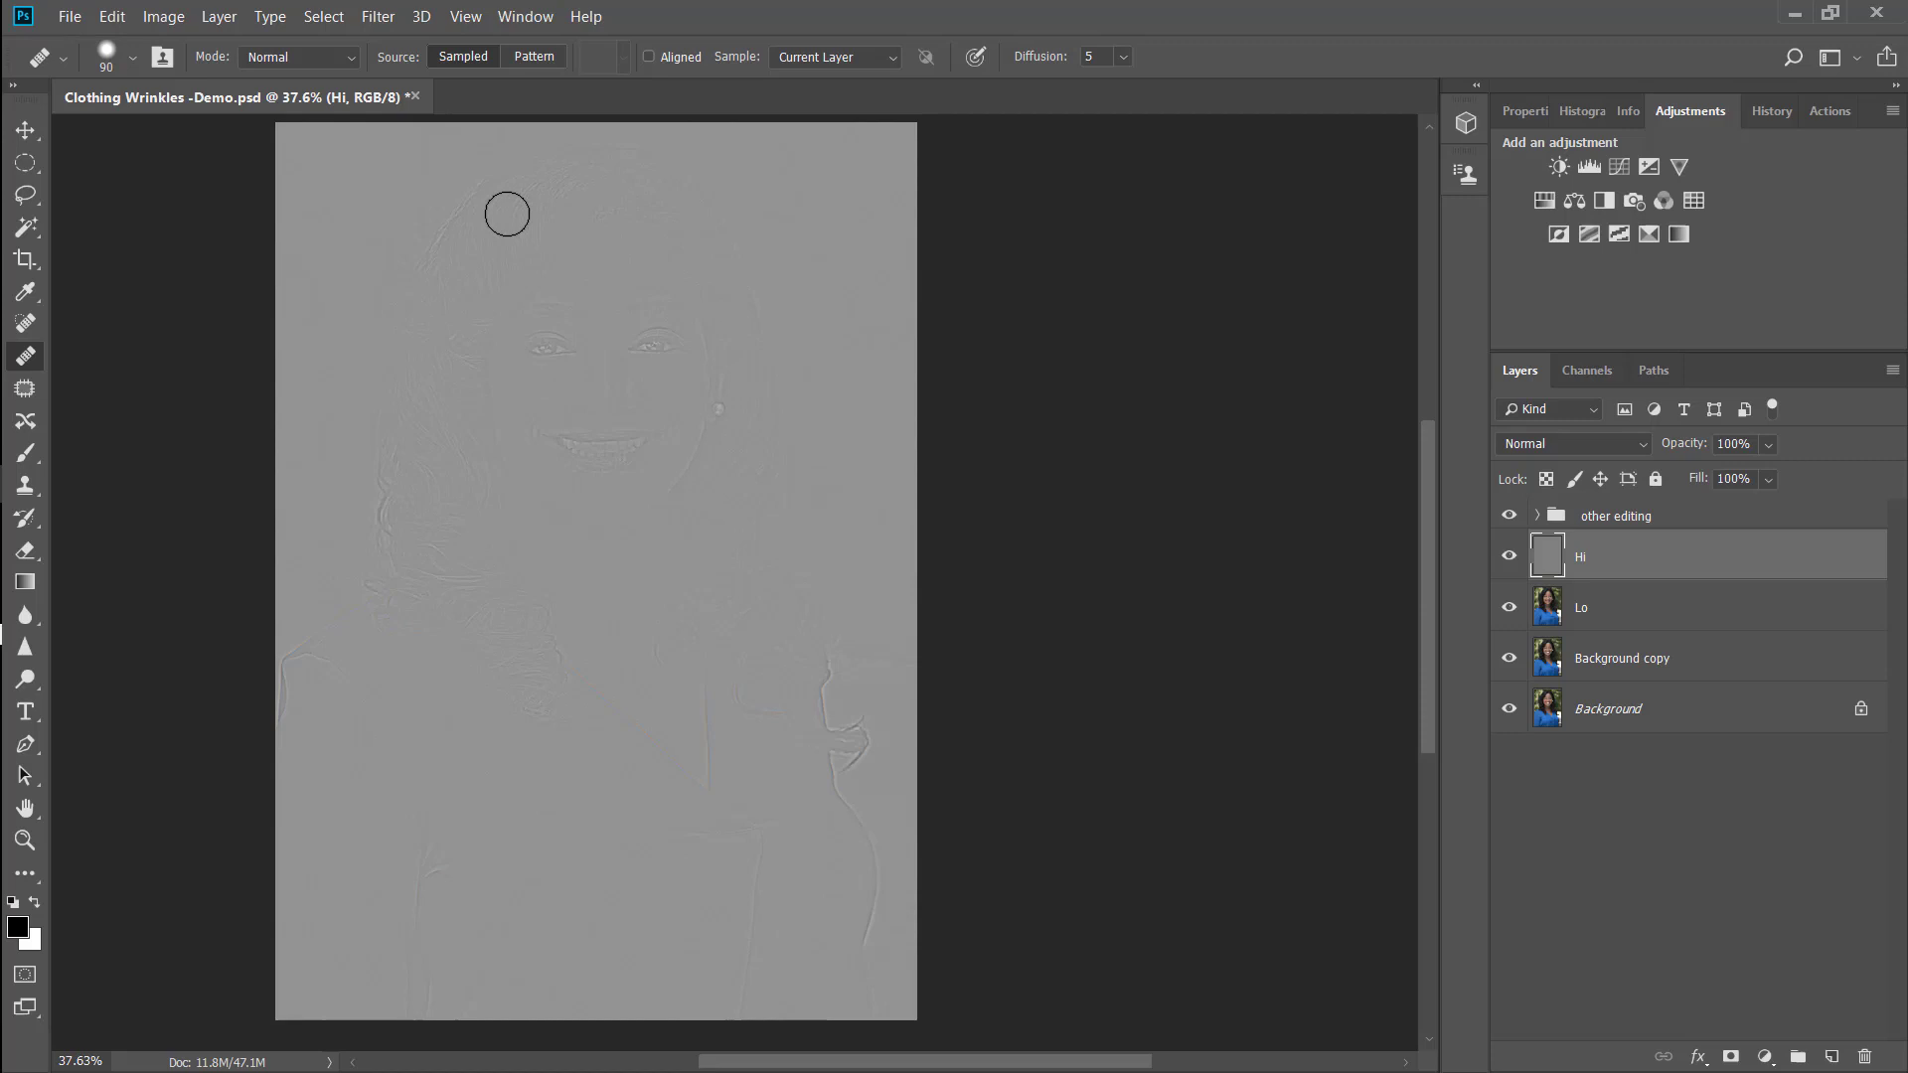
Check Hi's effect by toggling it, set Hi to Linear Light blending, and select Lo.
left_click(1508, 559)
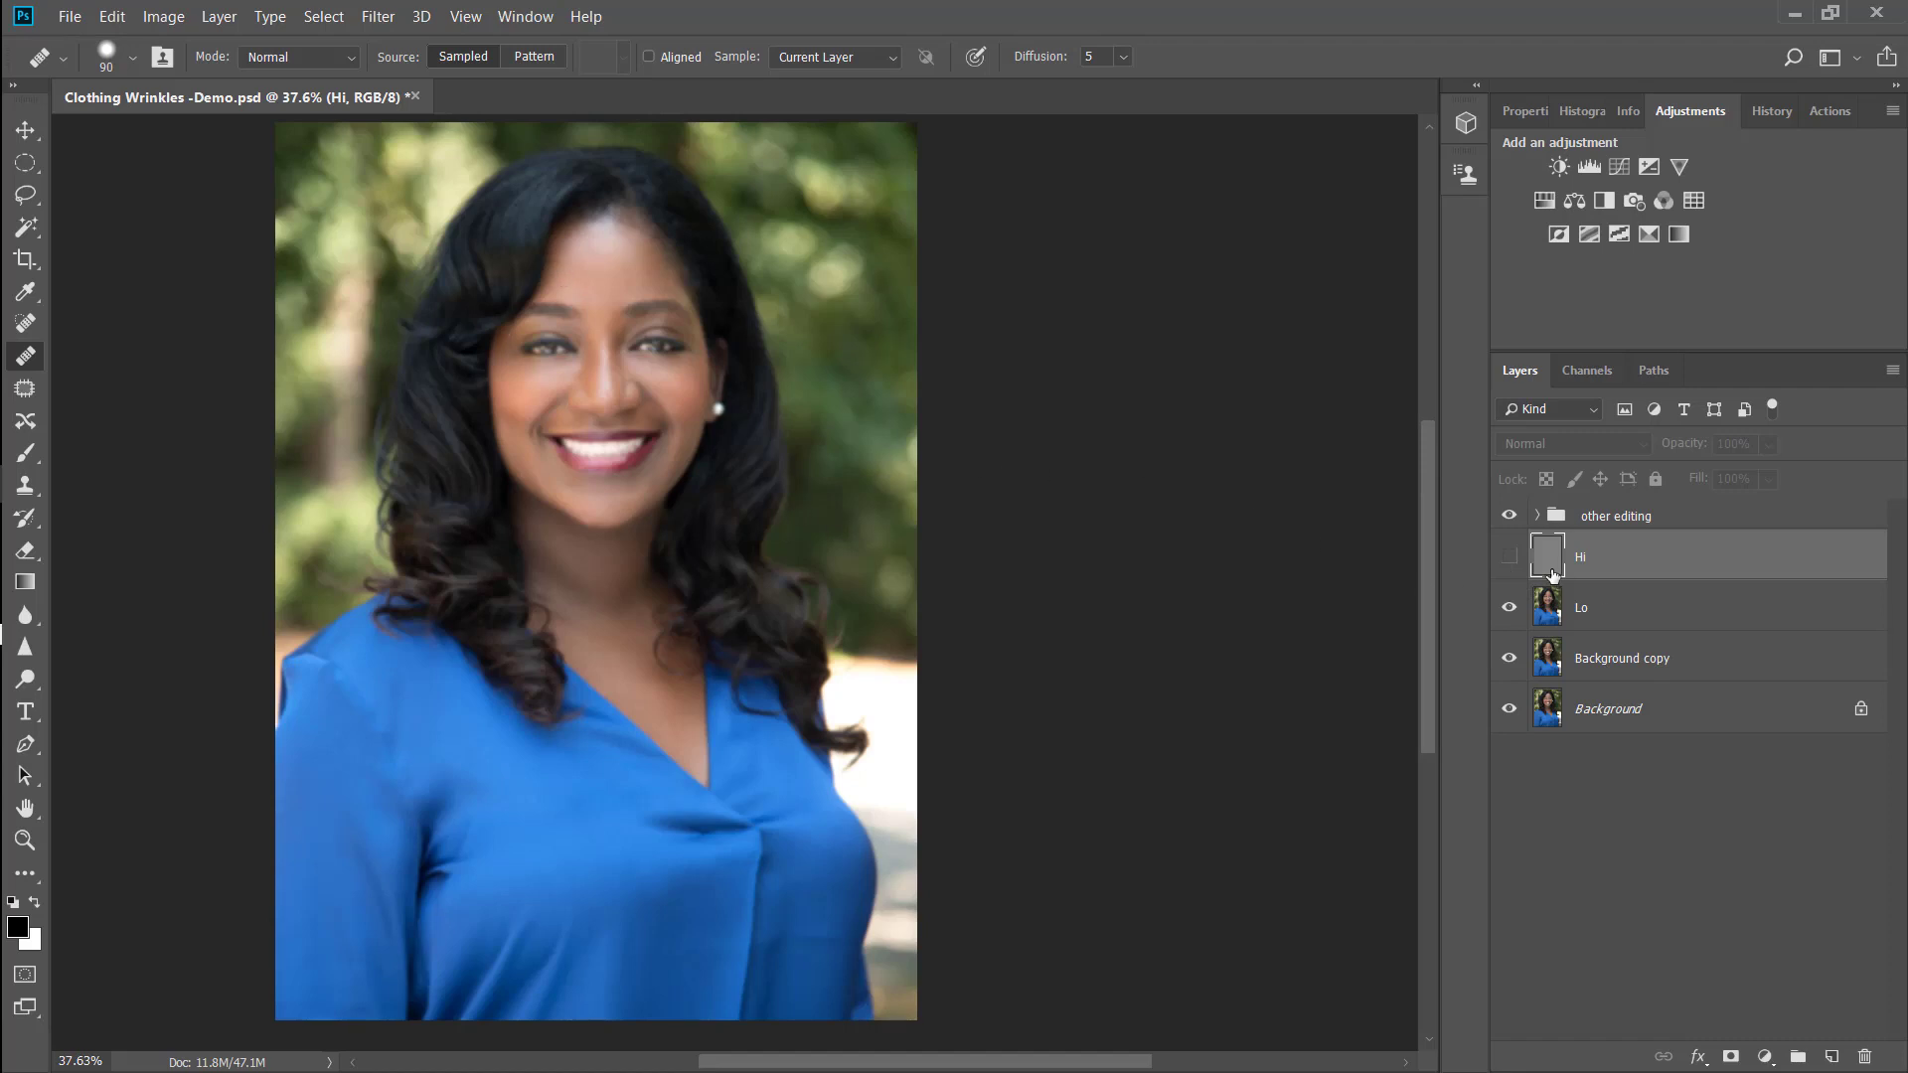
left_click(1508, 556)
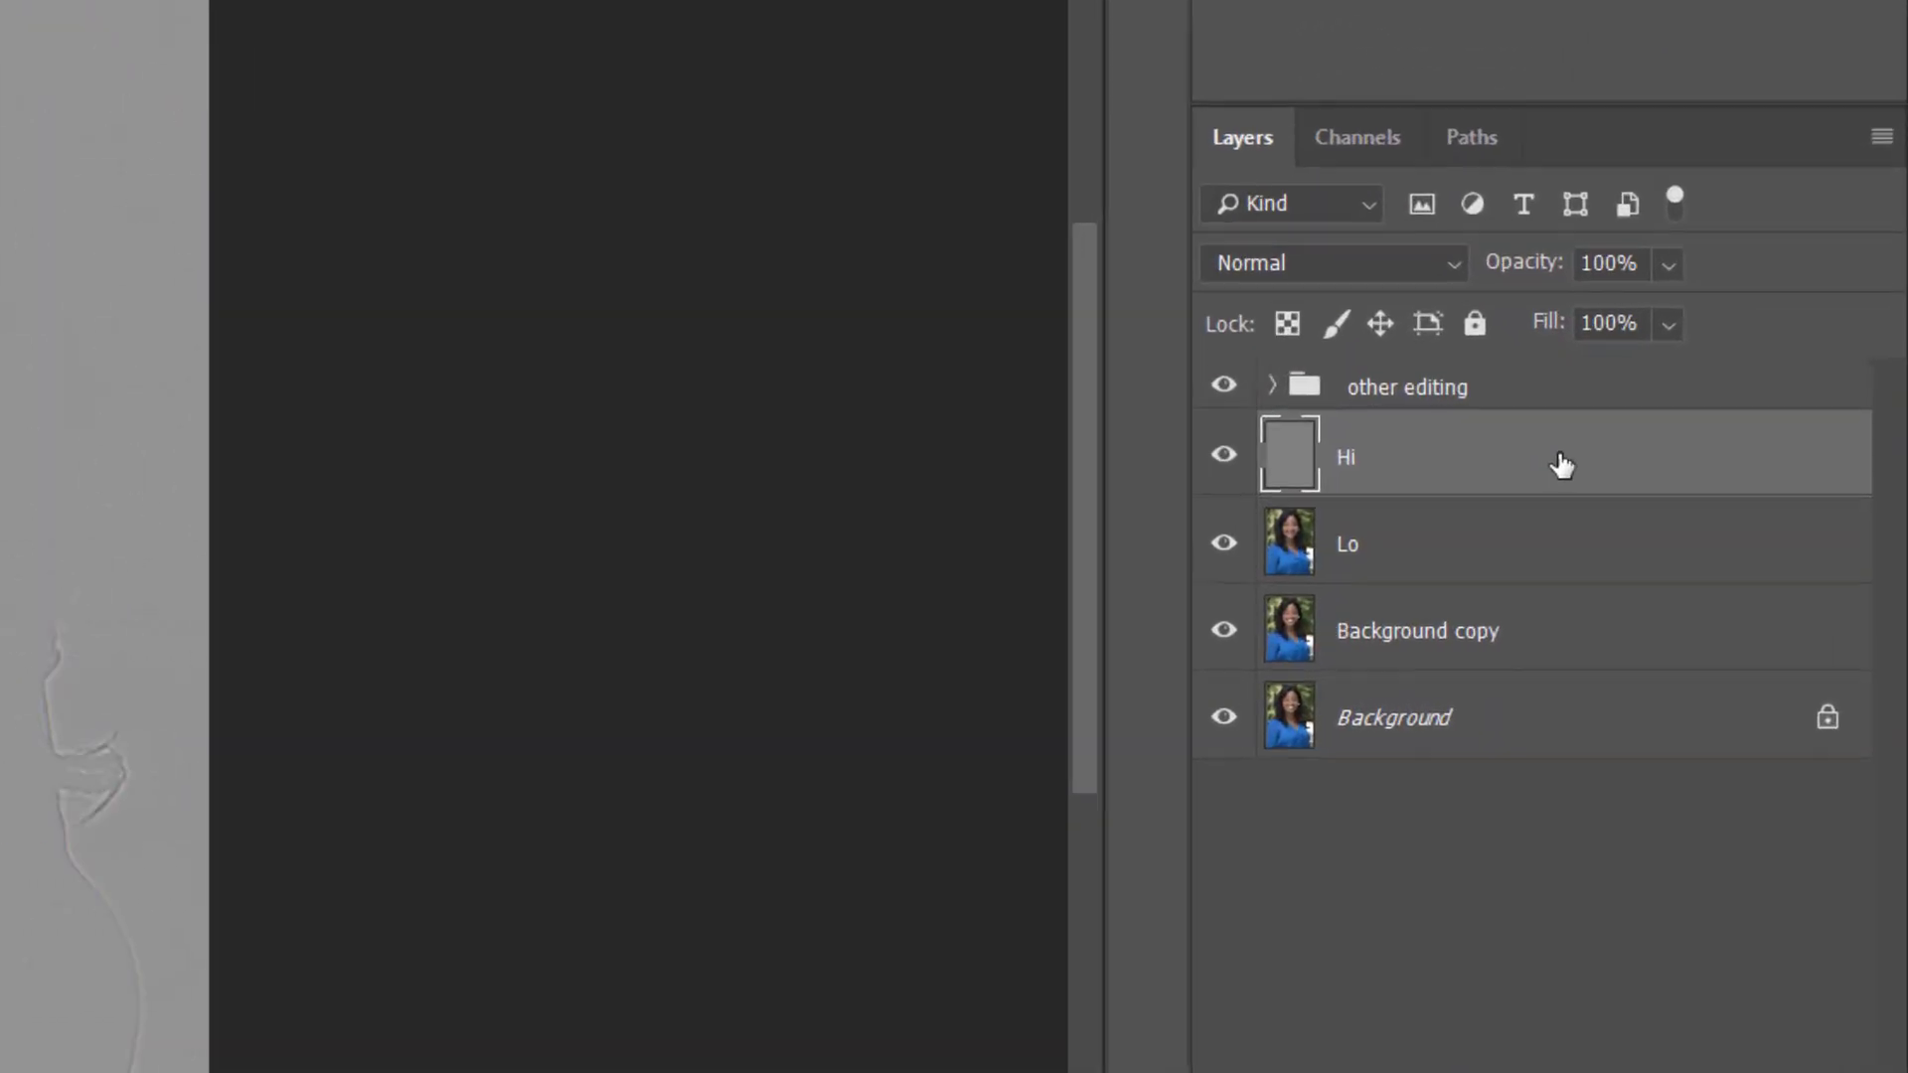
left_click(1455, 262)
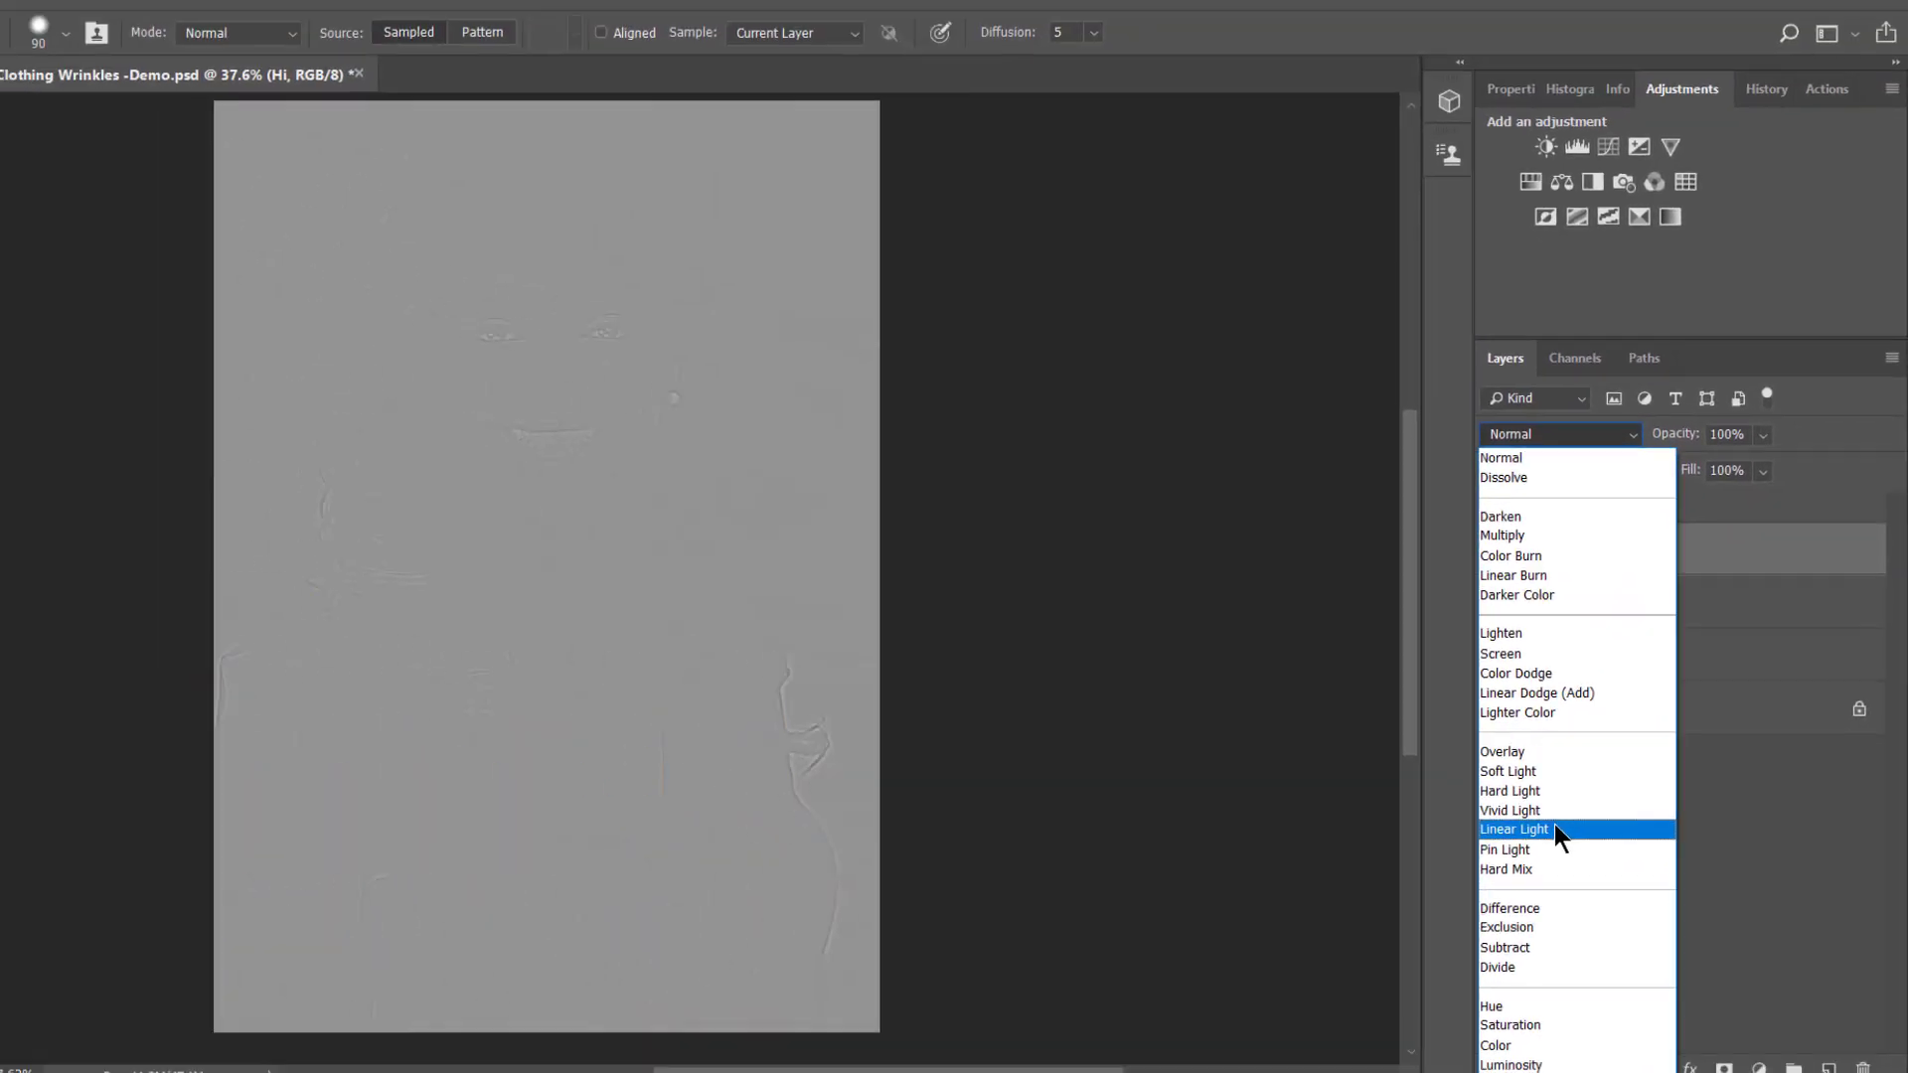
left_click(1416, 882)
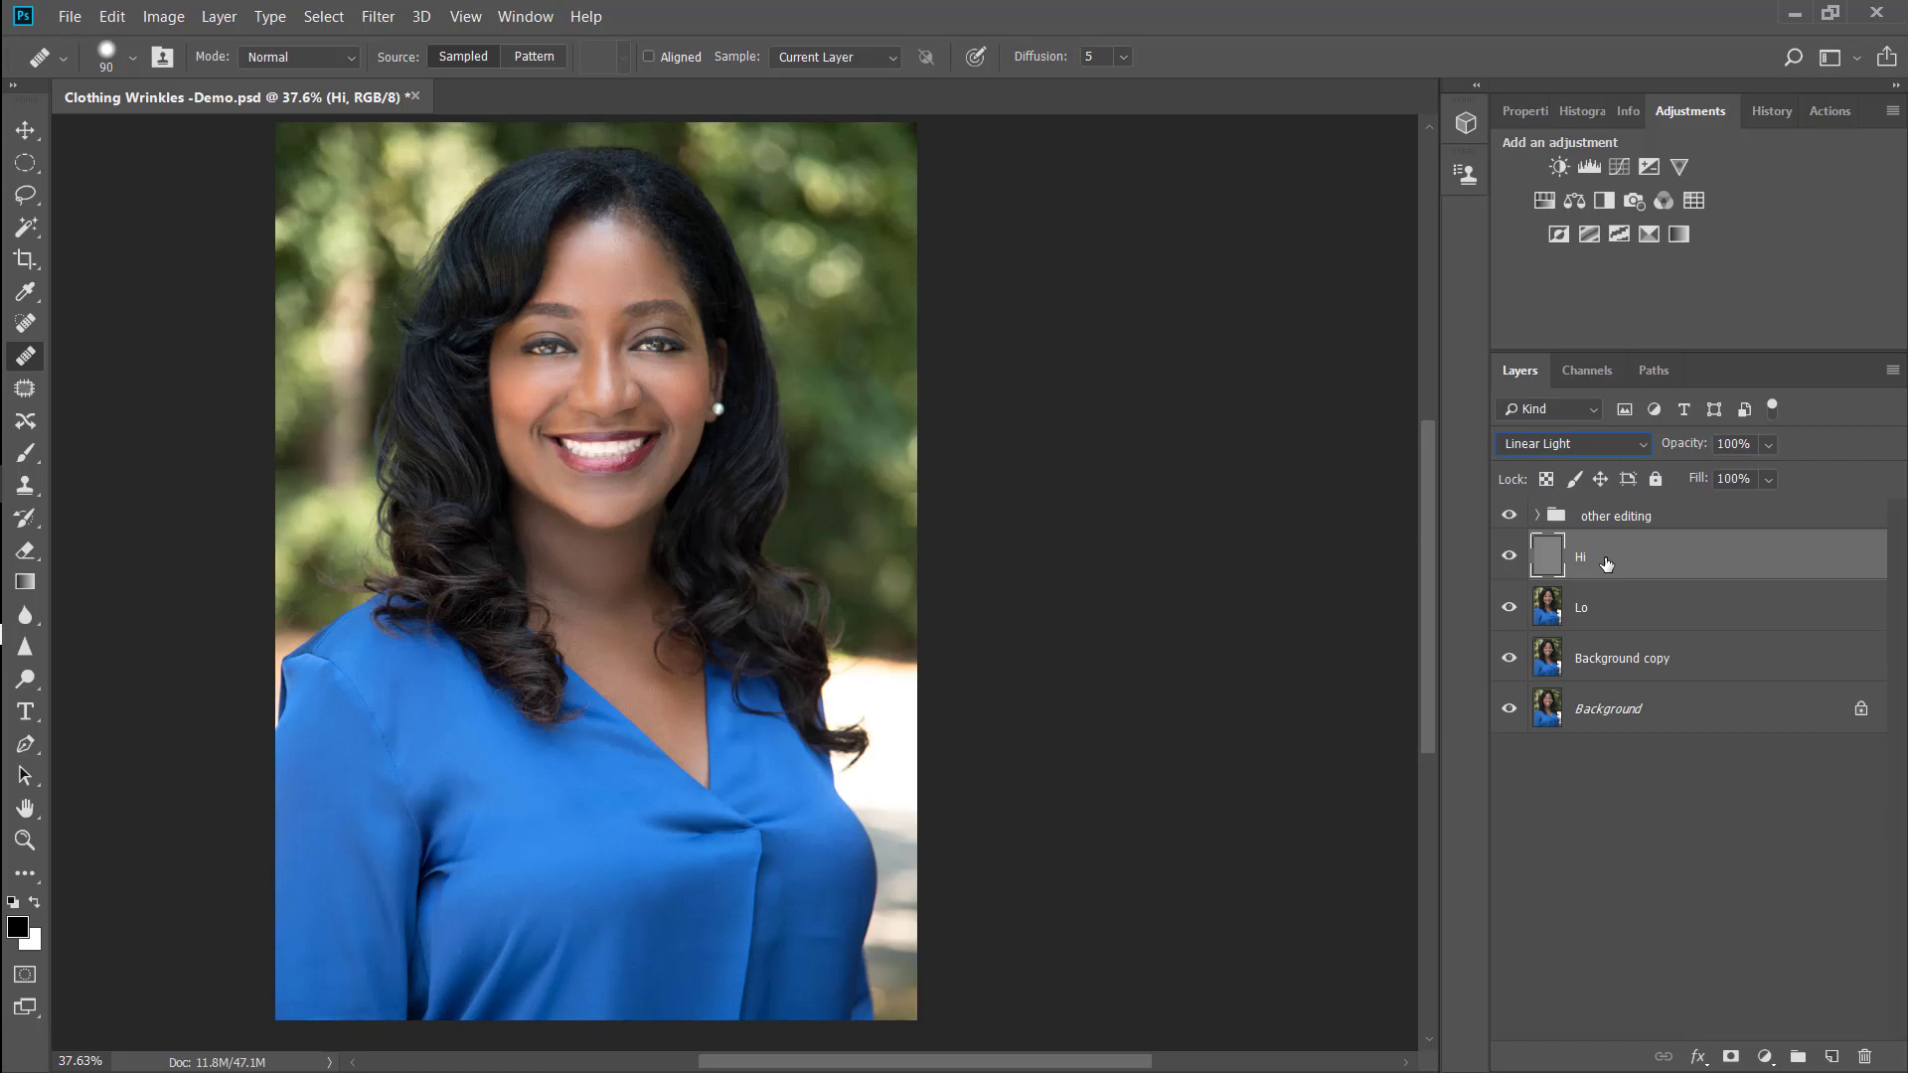
left_click(1612, 618)
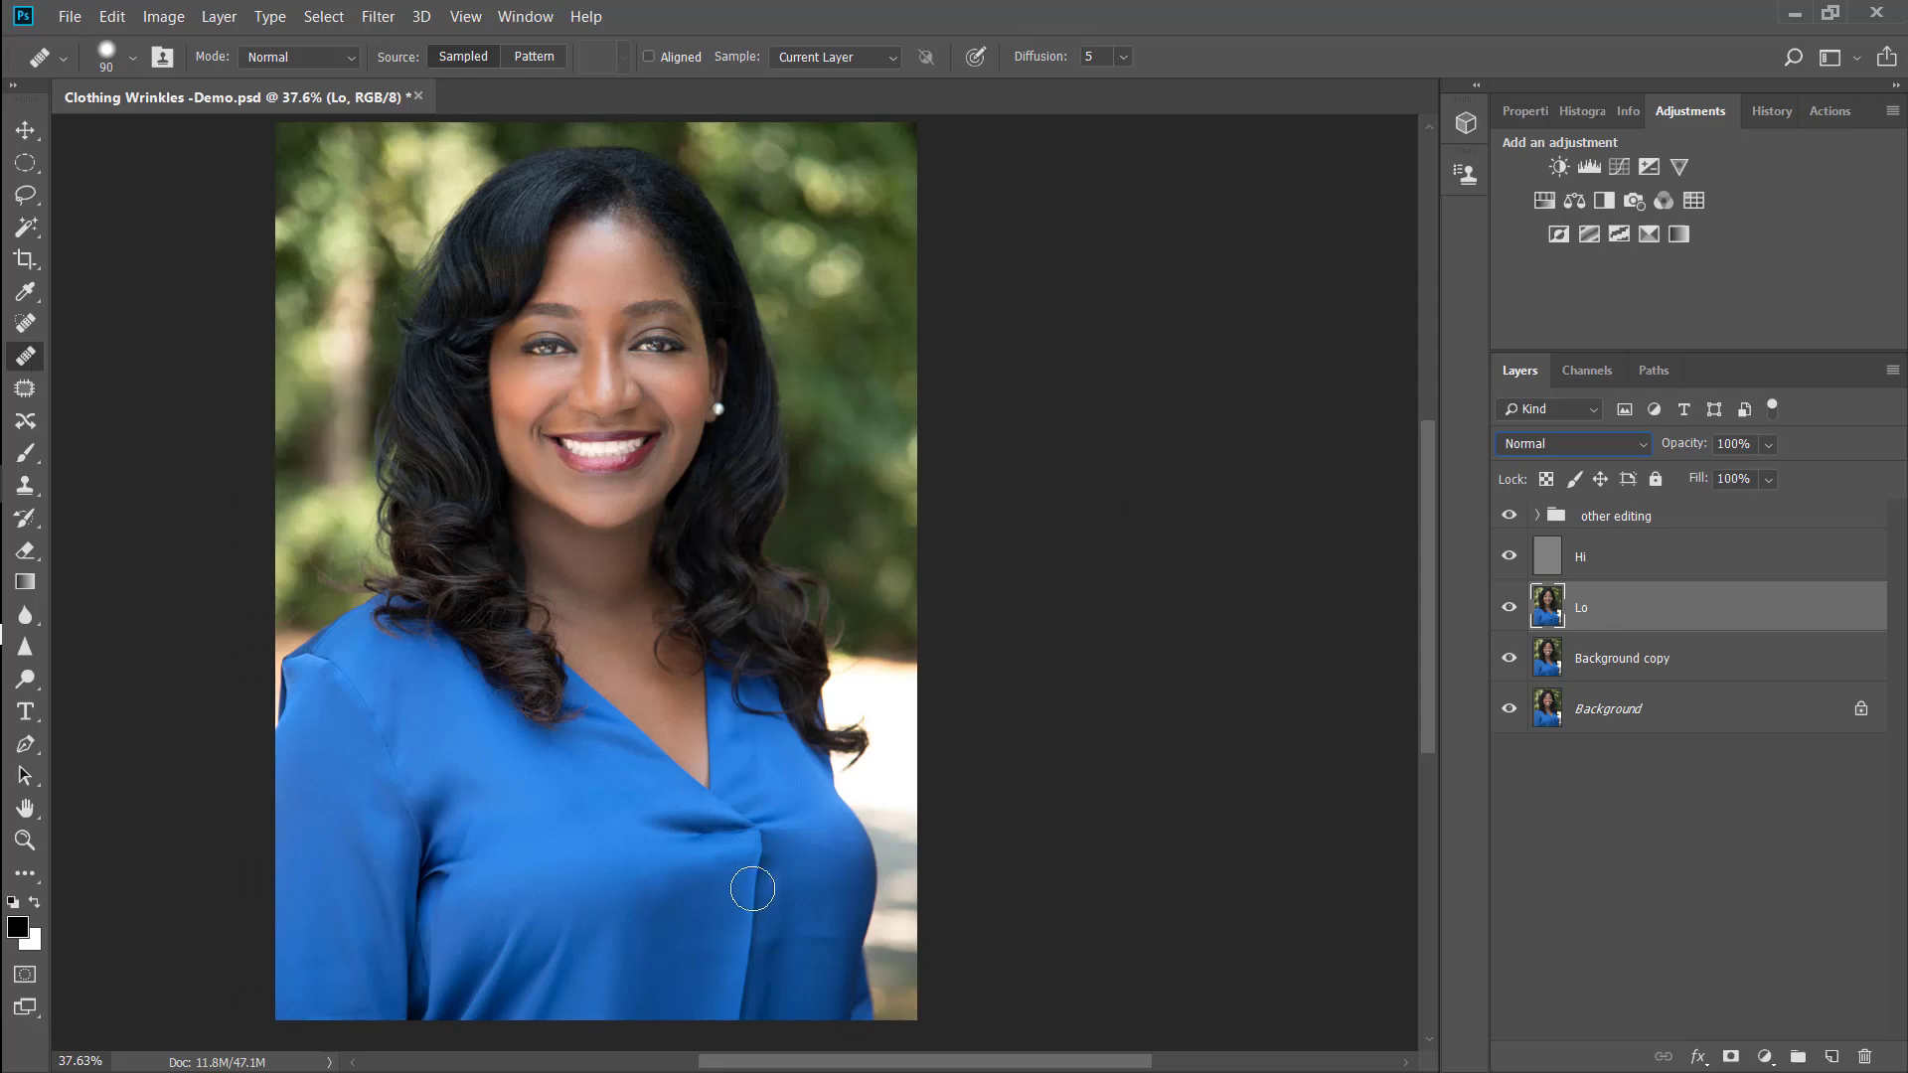
Enlarge the Healing Brush and heal the dark crease and right-side wrinkle on the blouse front.
left_click(555, 786, "alt")
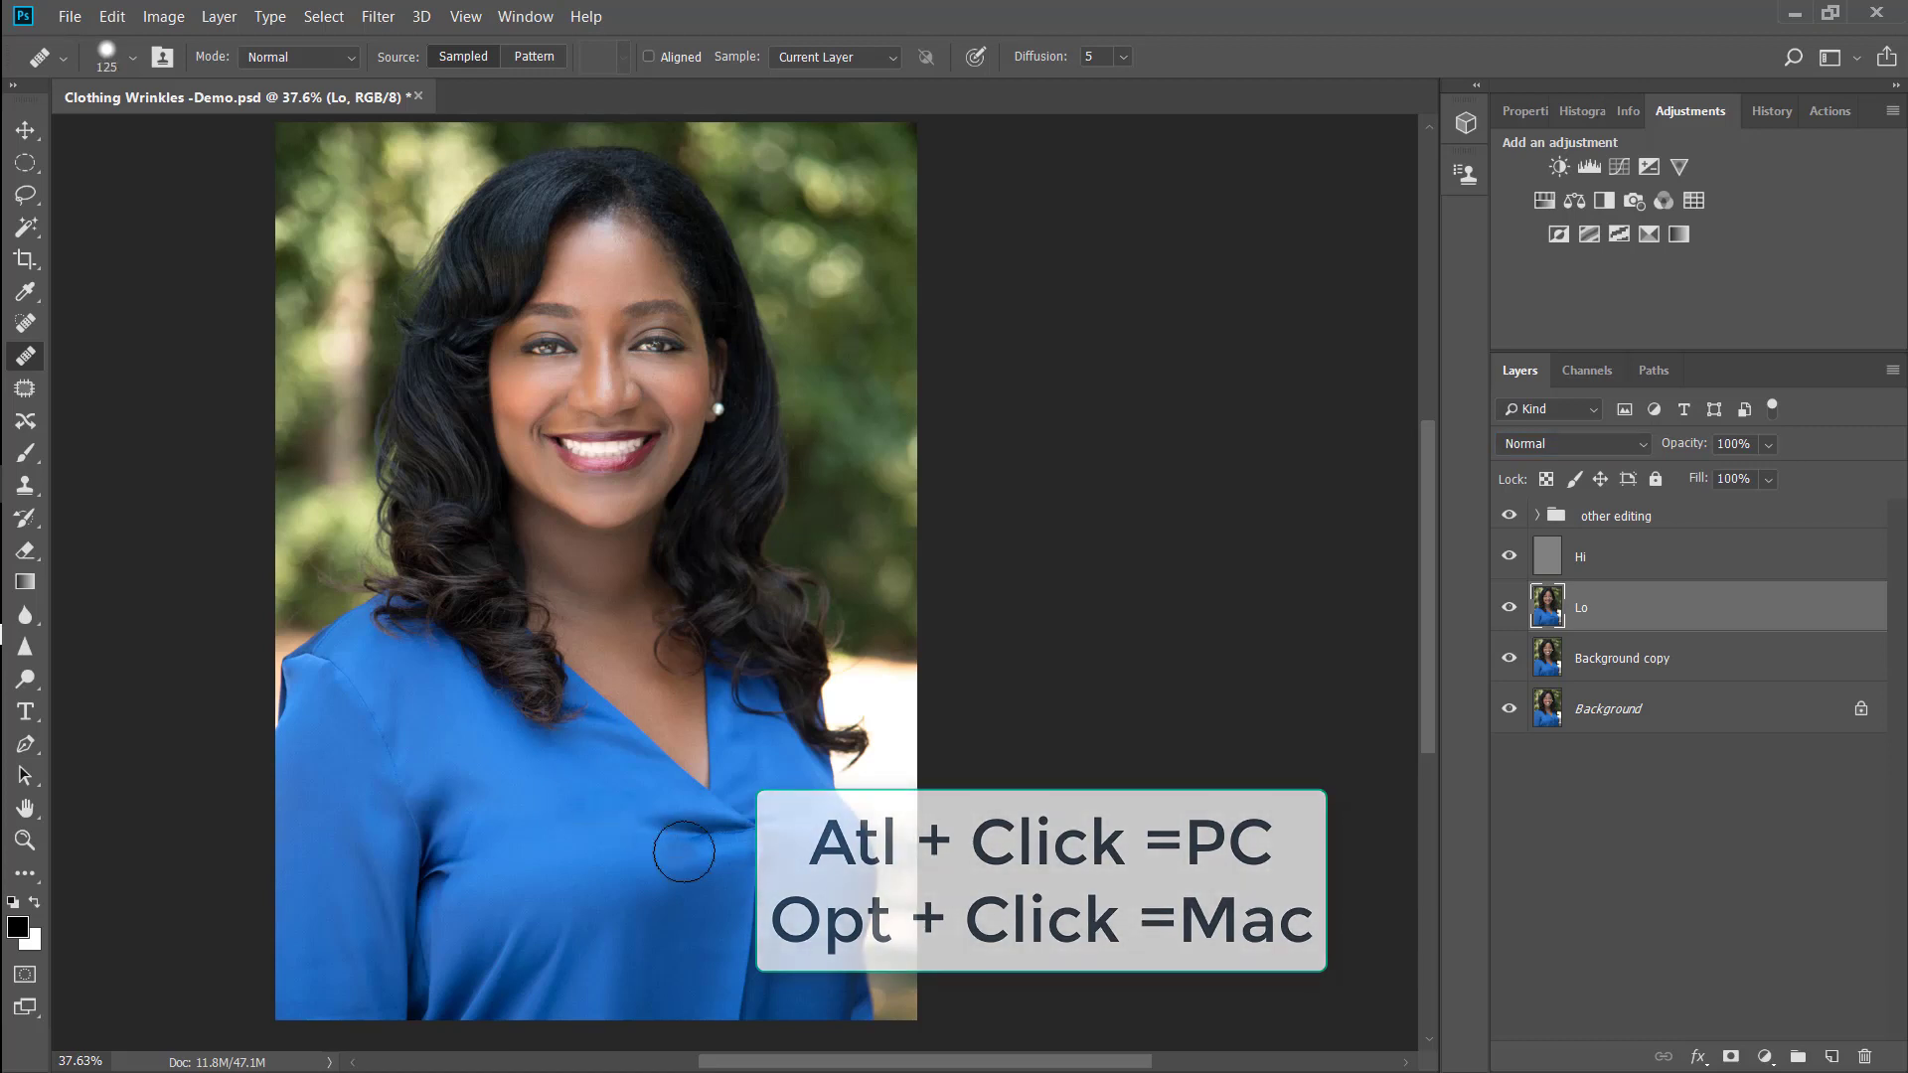
key("bracketright")
key("bracketright")
key("bracketright")
mouse_move(697, 831)
left_mouse_down()
mouse_move(717, 826)
mouse_move(637, 817)
left_mouse_up()
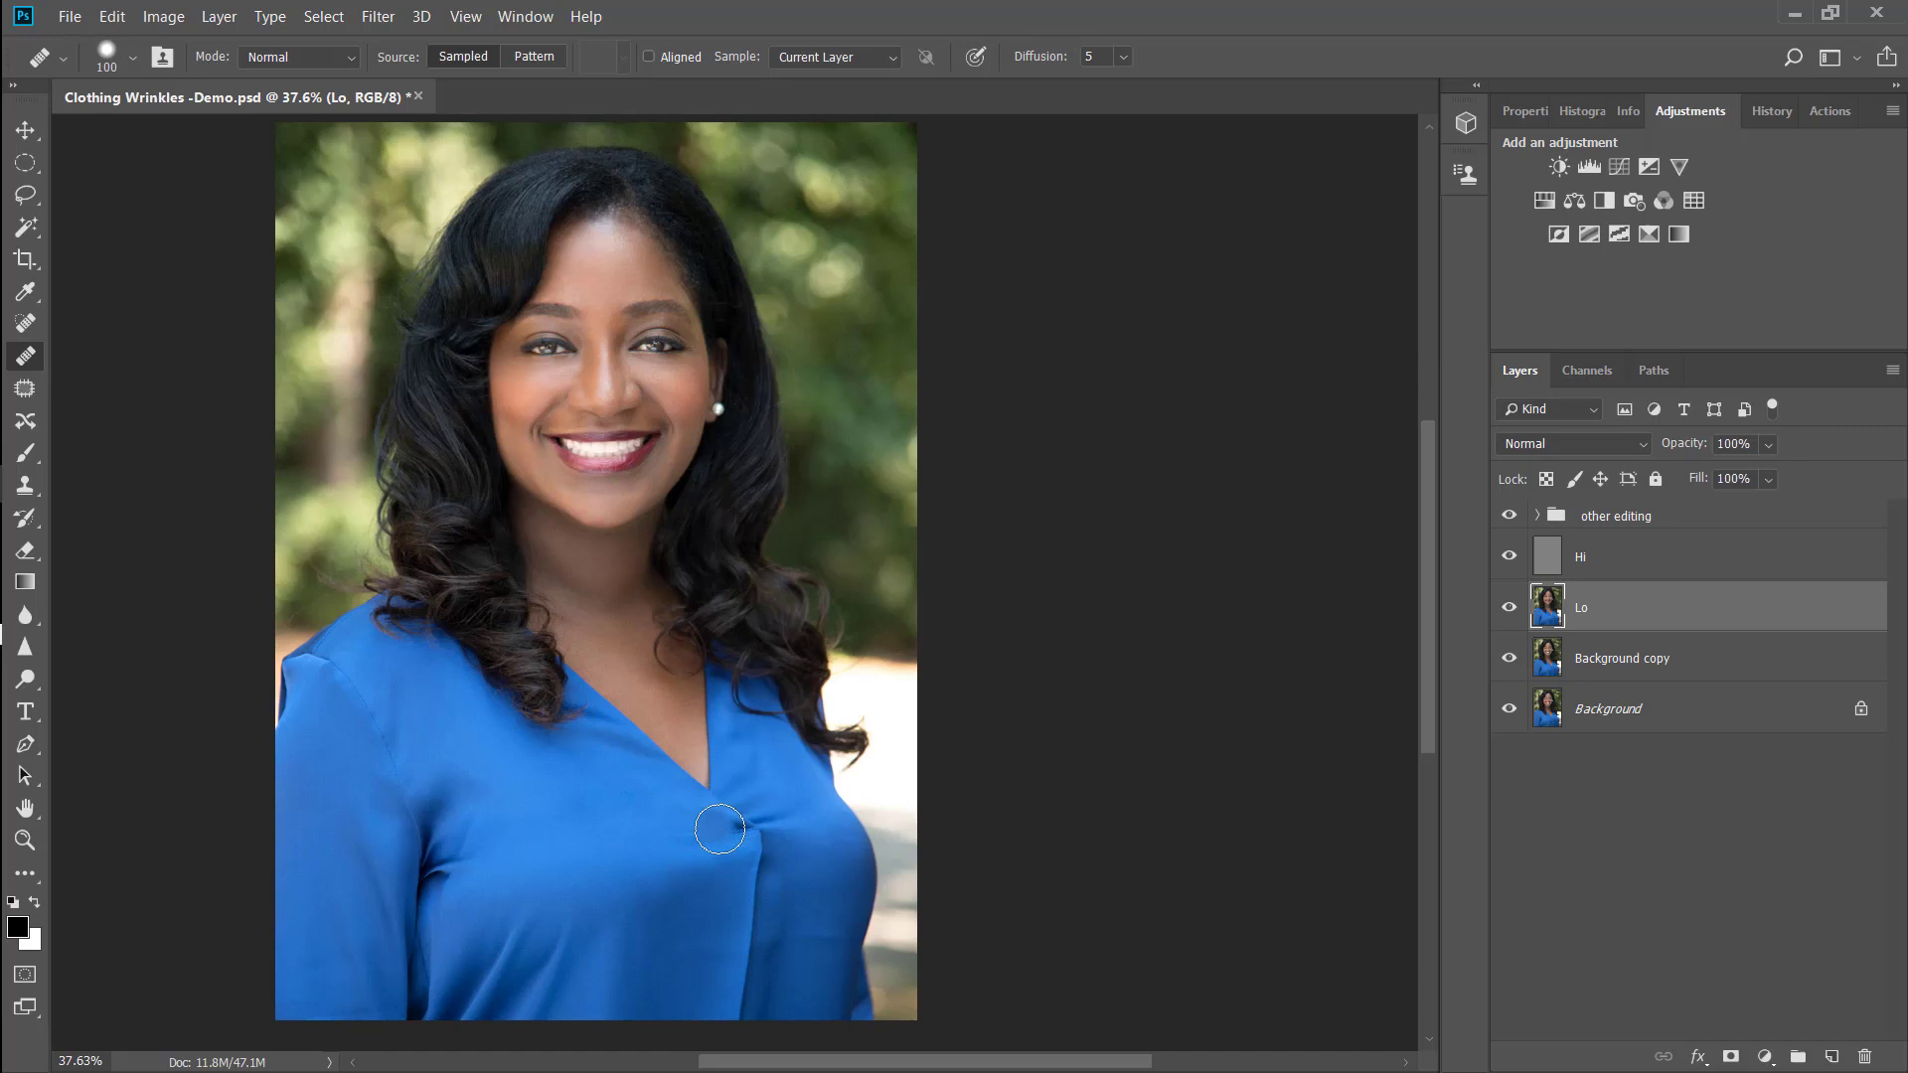
scroll(692, 872, "up", 2)
scroll(688, 876, "up", 1)
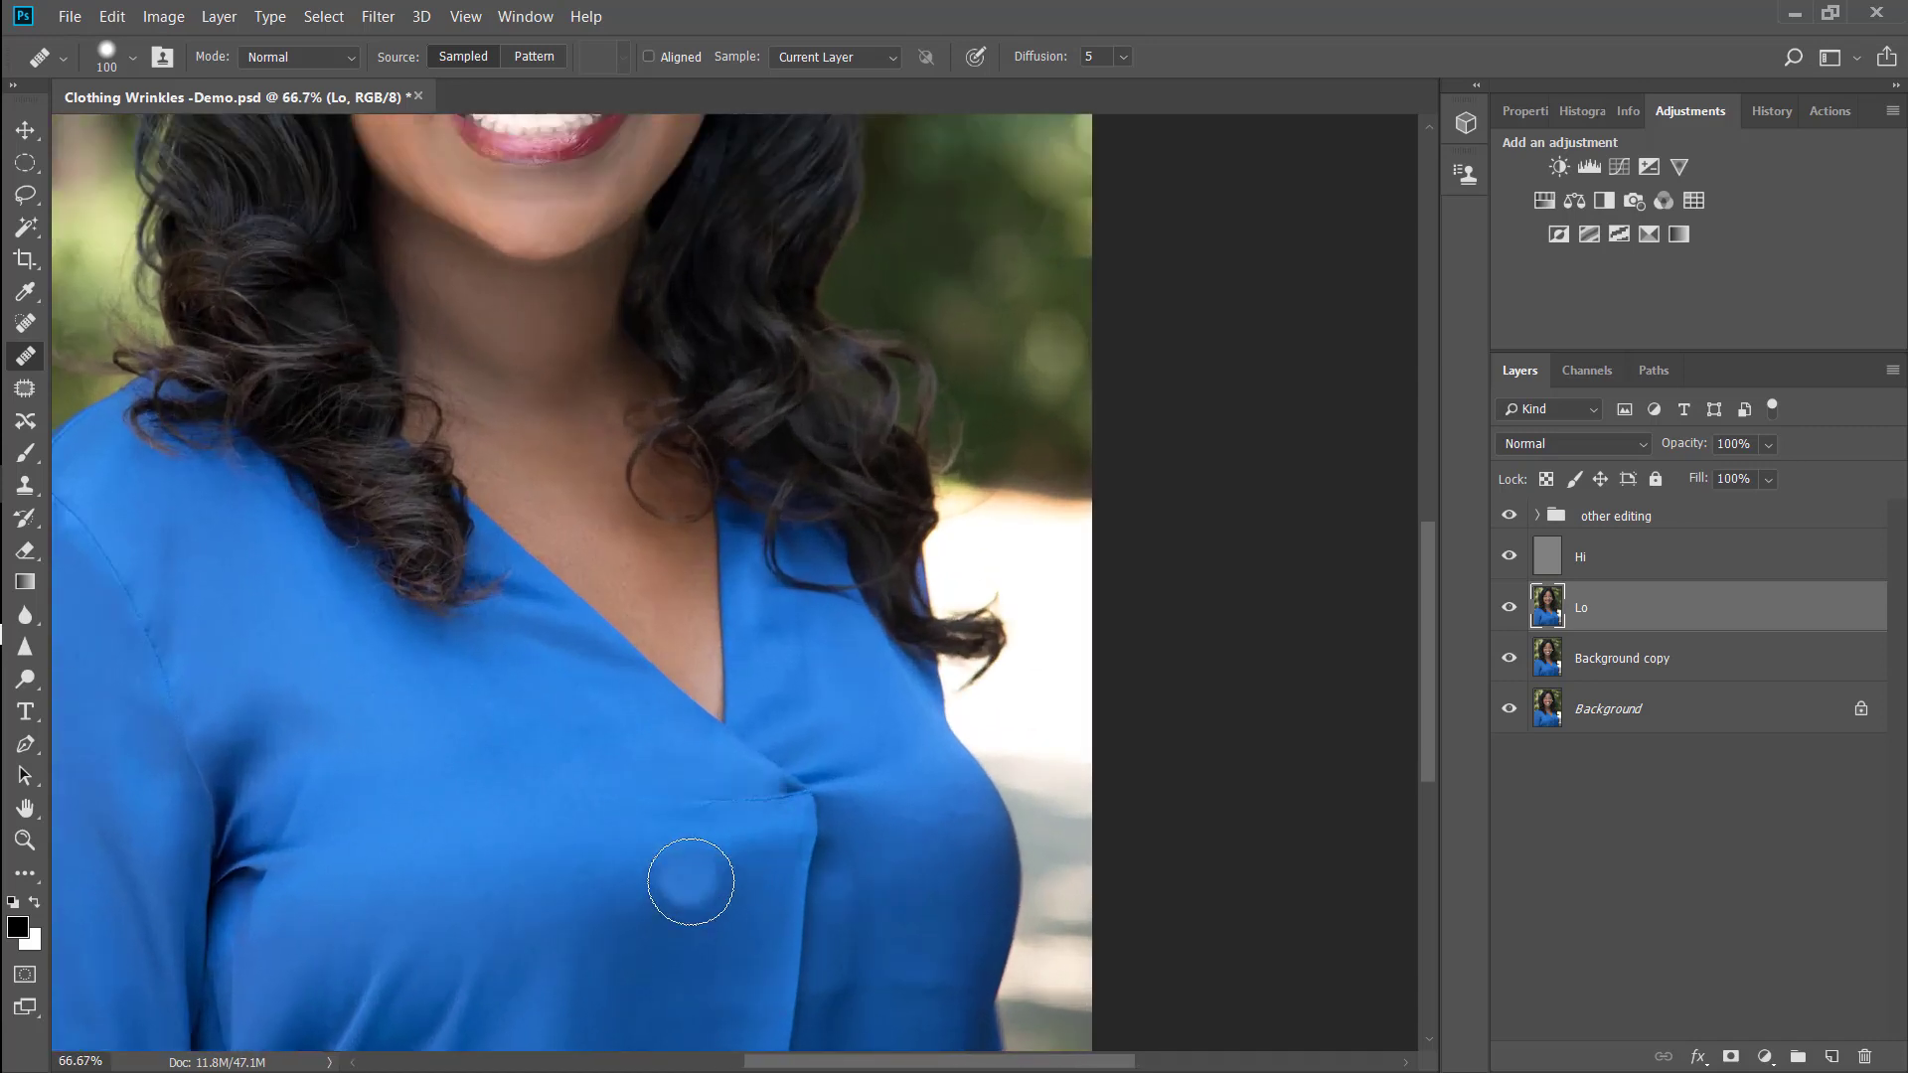
left_click_drag(681, 882, 749, 651)
left_click(793, 713, "alt")
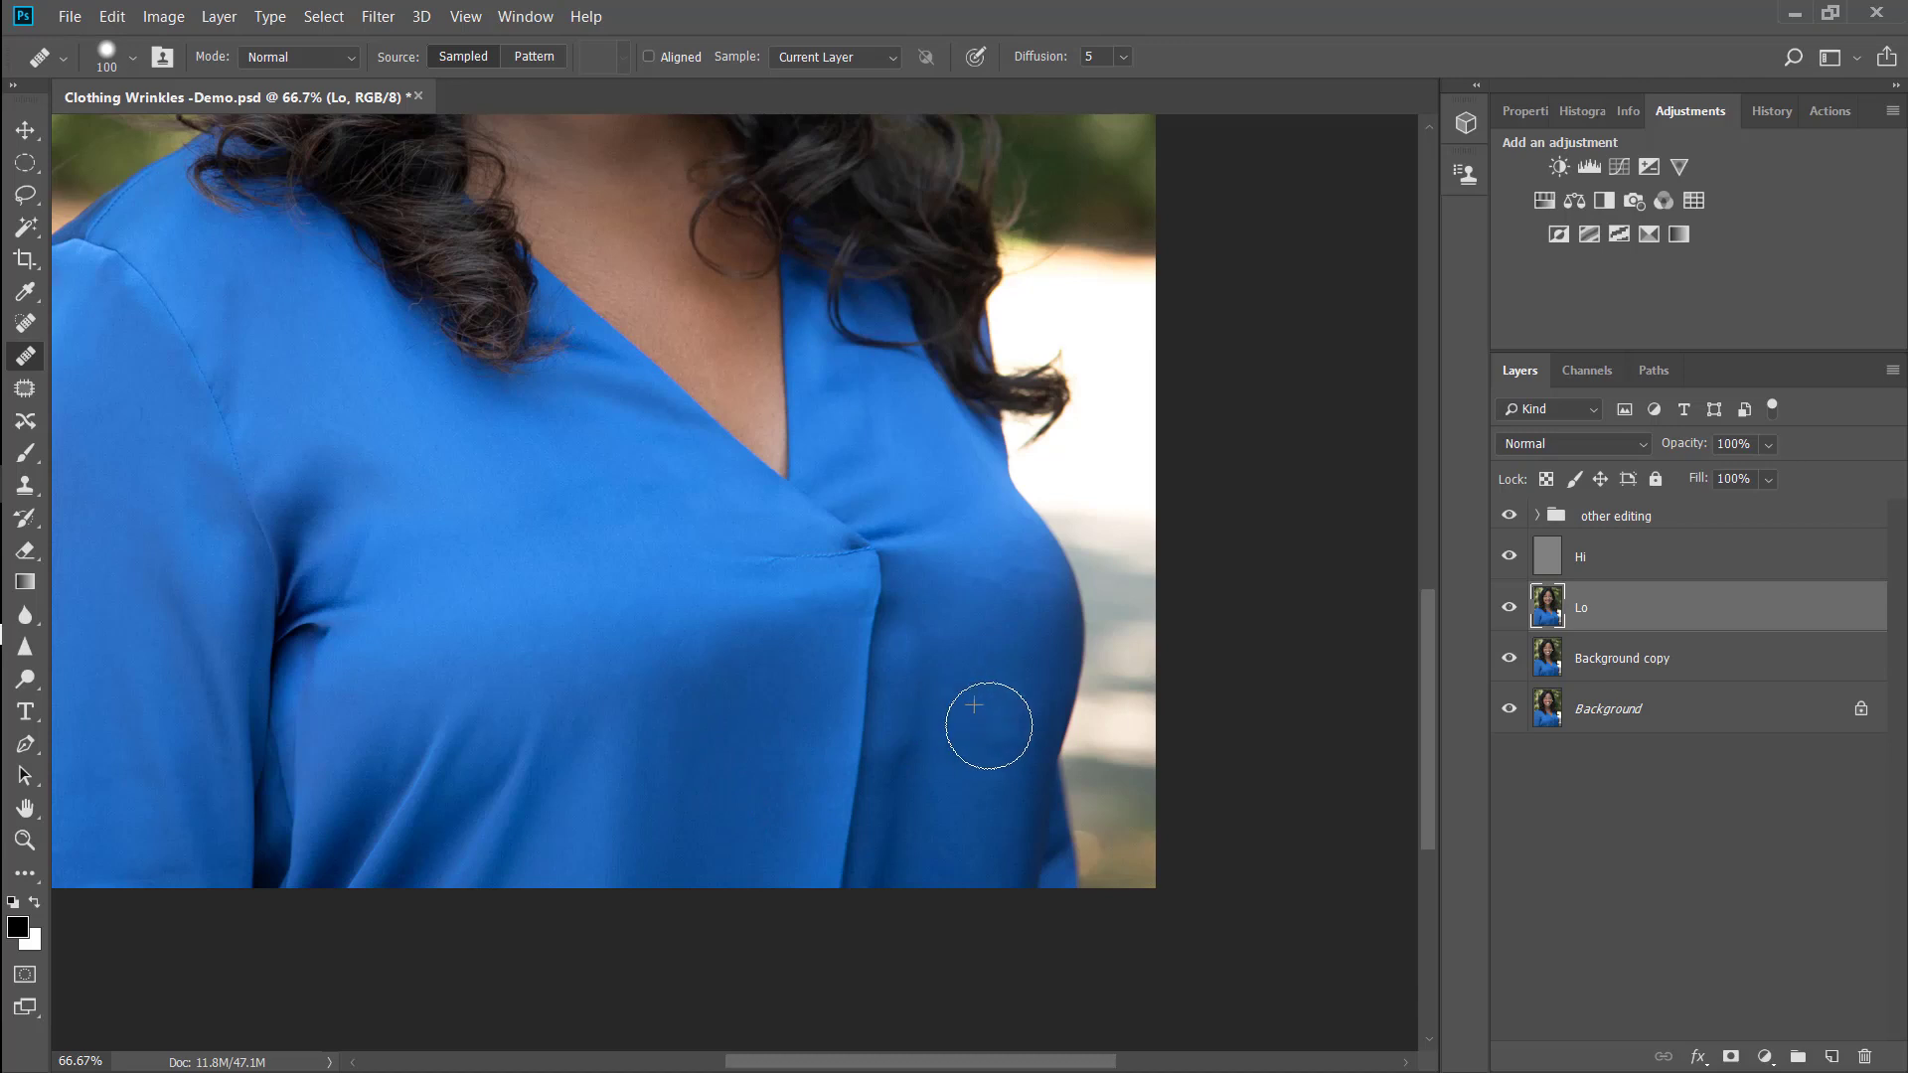
left_click_drag(885, 881, 911, 839)
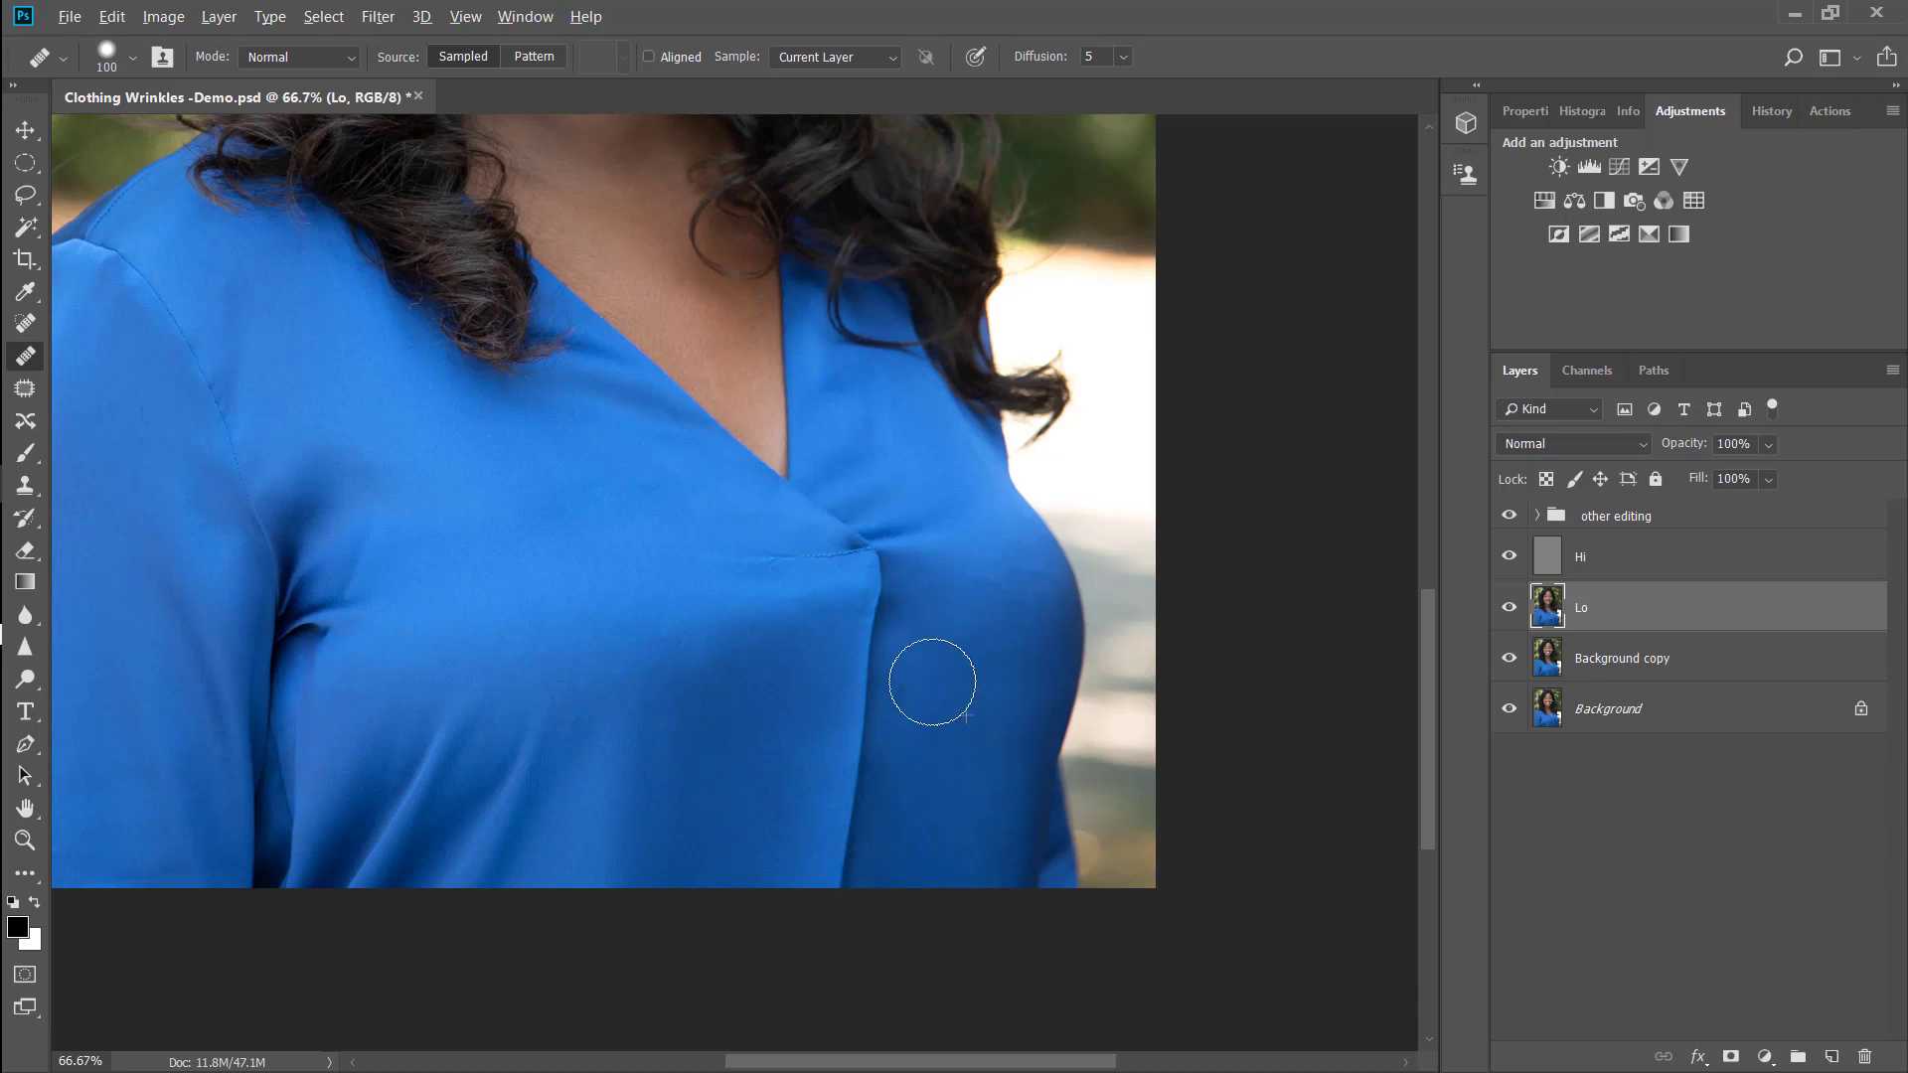
Heal the wrinkles and folds across the lower blouse down to its bottom edge.
key("alt")
left_click_drag(540, 732, 497, 873)
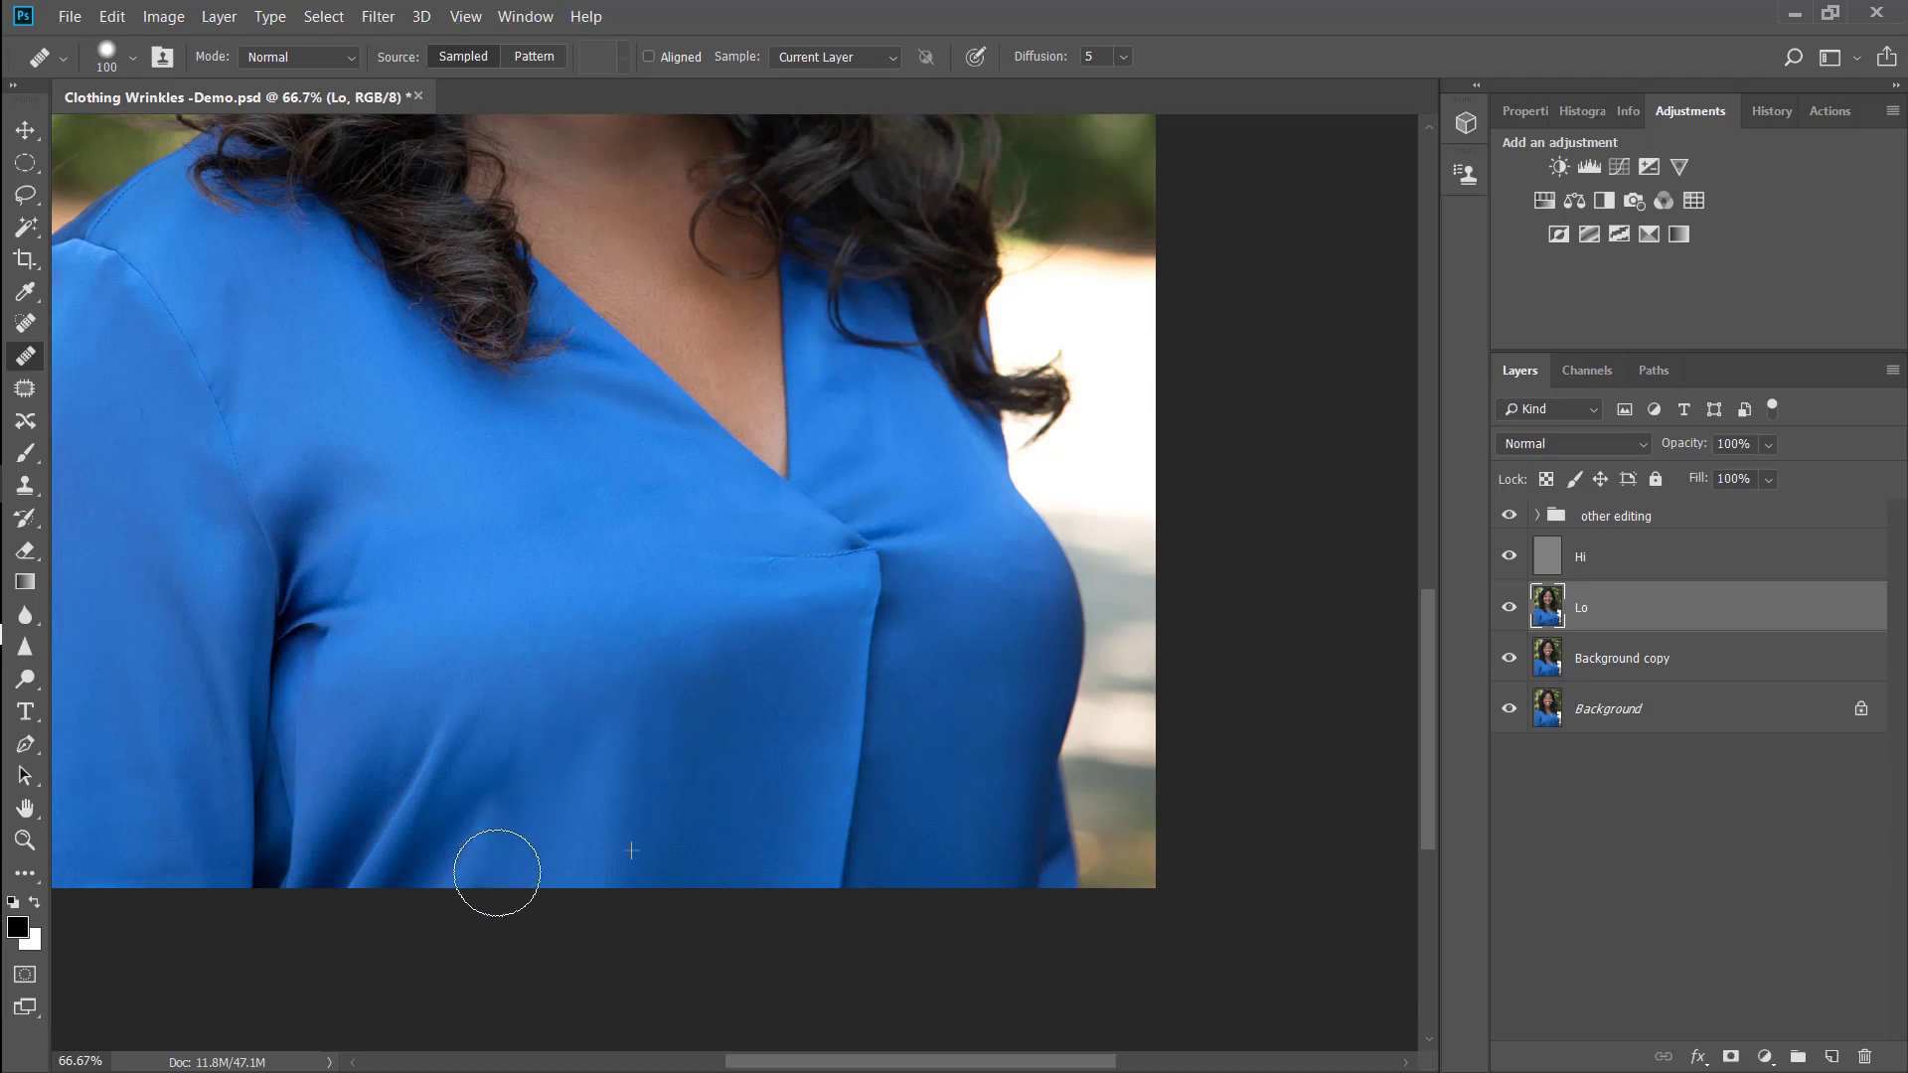
left_click(670, 706, "alt")
left_click_drag(524, 749, 459, 880)
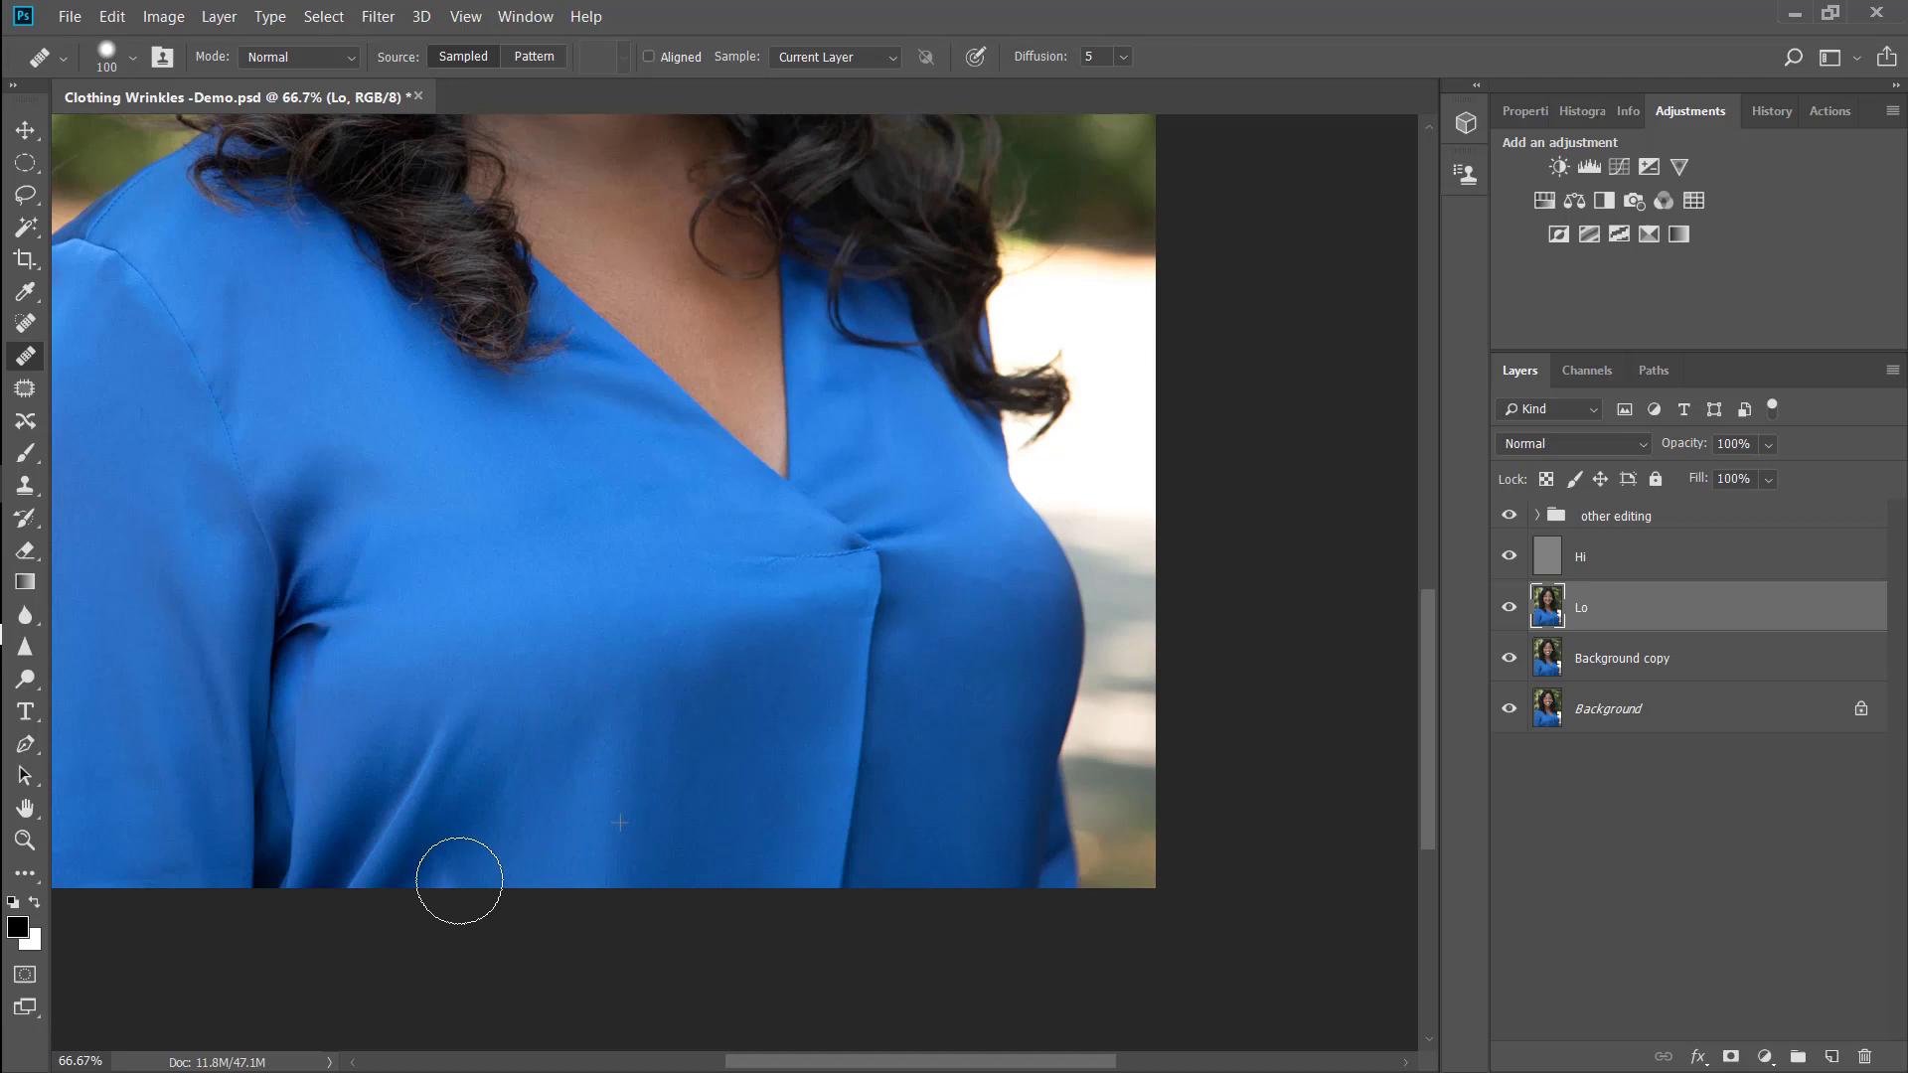
left_click_drag(527, 761, 471, 895)
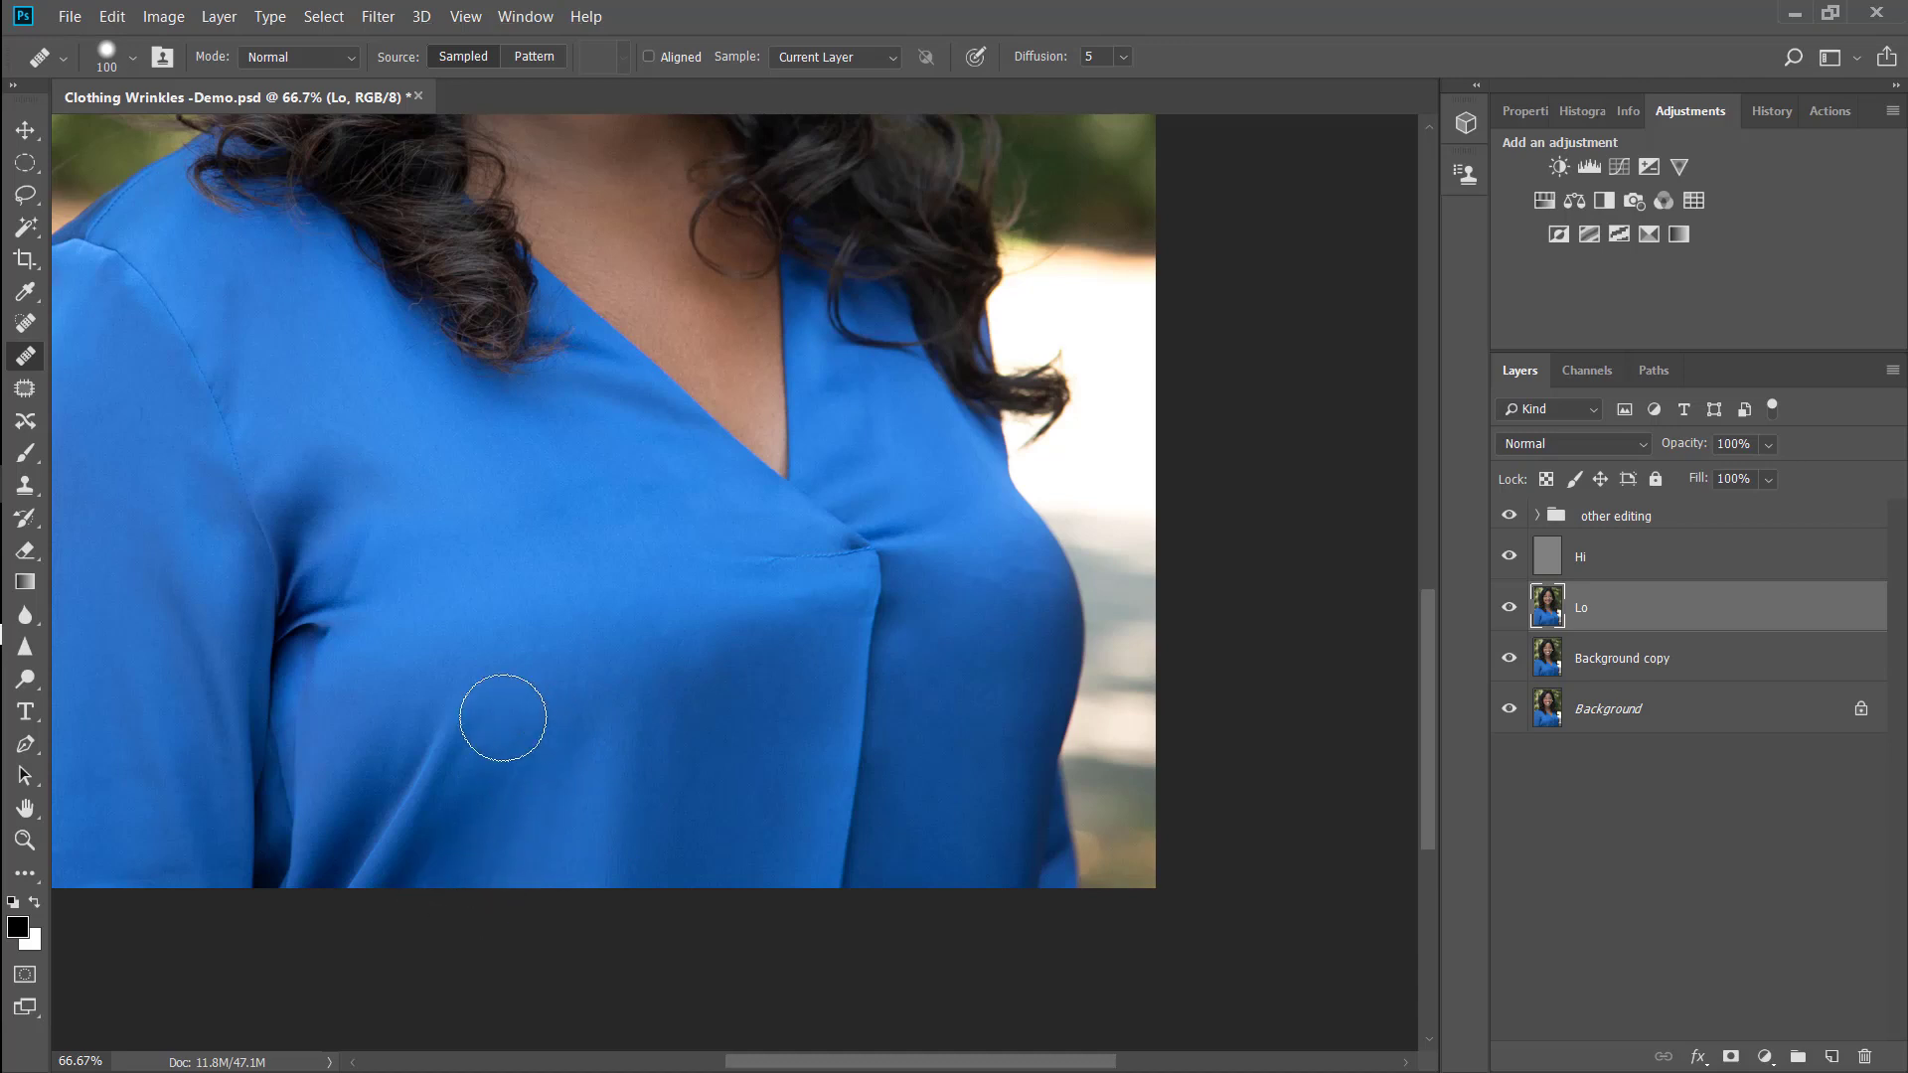
left_click_drag(503, 717, 392, 877)
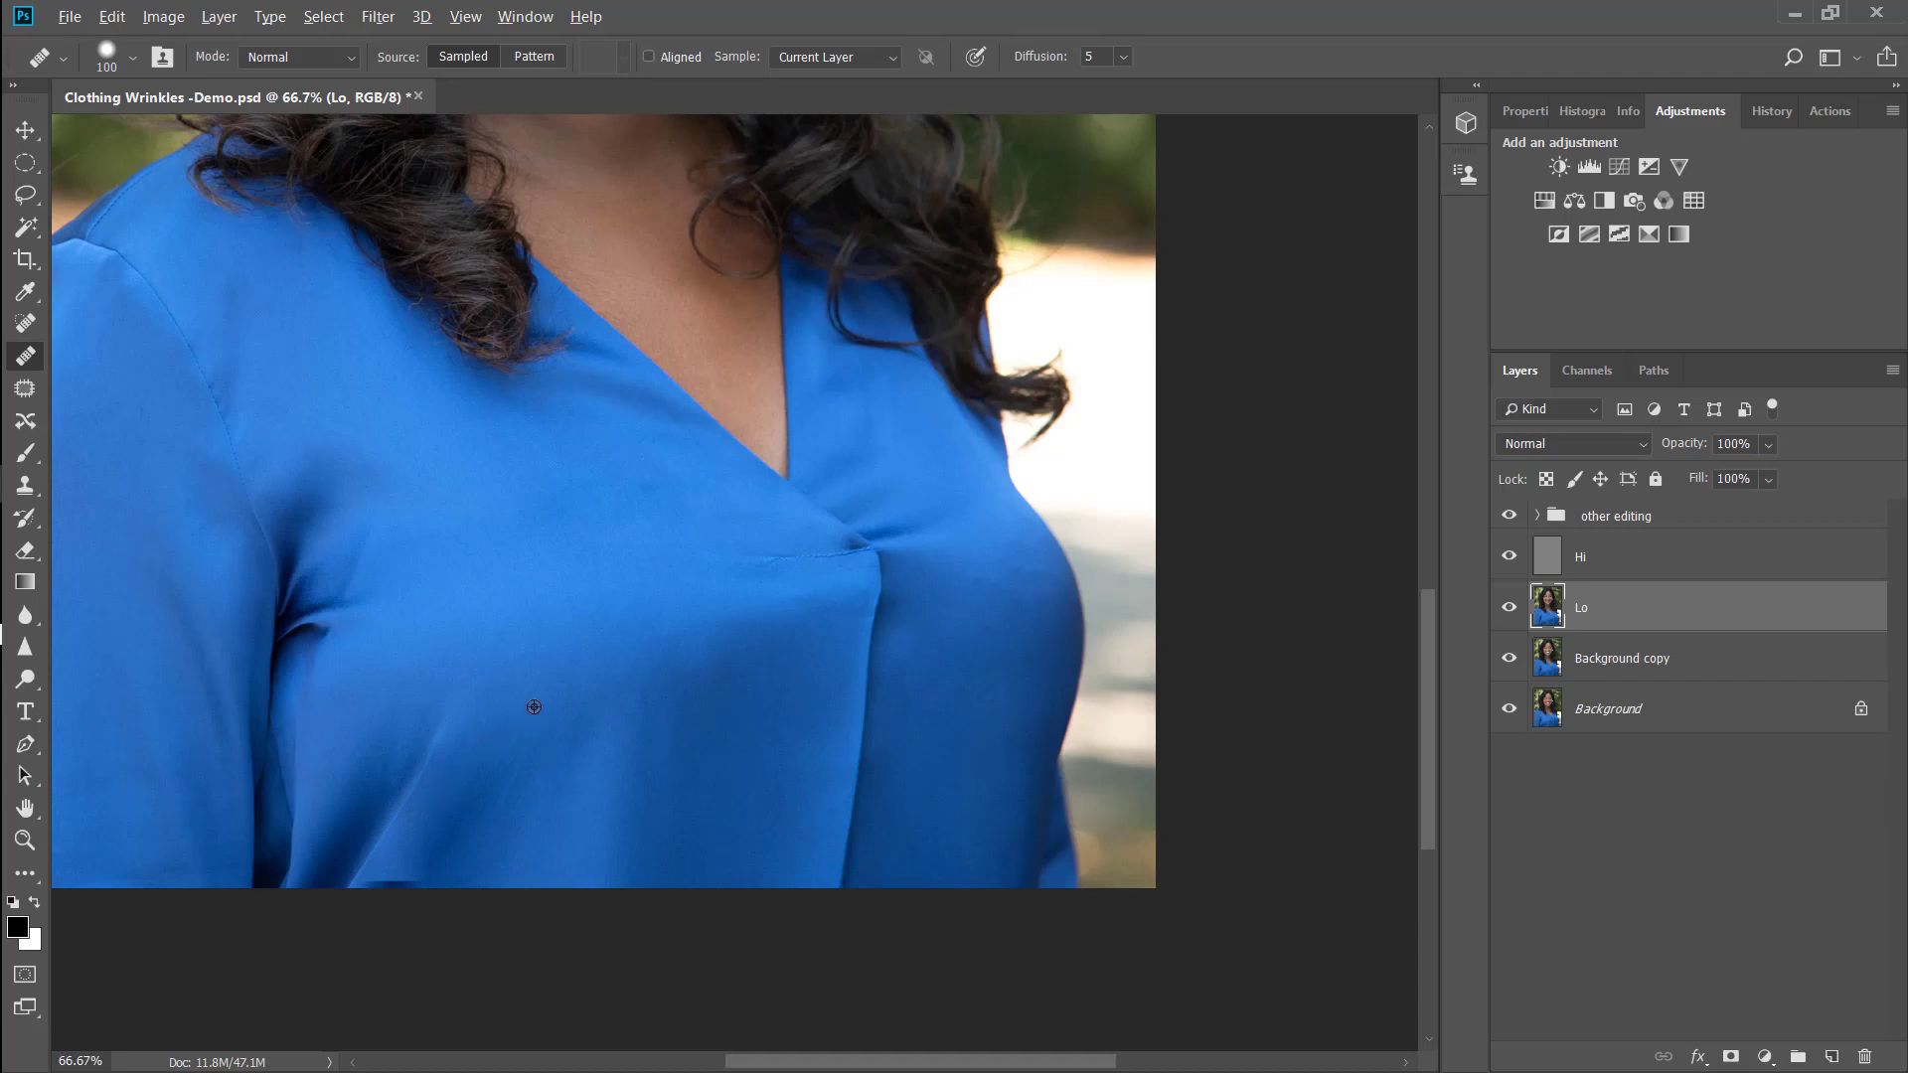
Smooth the remaining diagonal creases and the creases along the lower arm and underarm.
left_click(547, 655, "alt")
mouse_move(447, 713)
left_mouse_down()
mouse_move(382, 856)
mouse_move(379, 878)
mouse_move(431, 831)
mouse_move(415, 880)
left_mouse_up()
left_click_drag(425, 775, 350, 883)
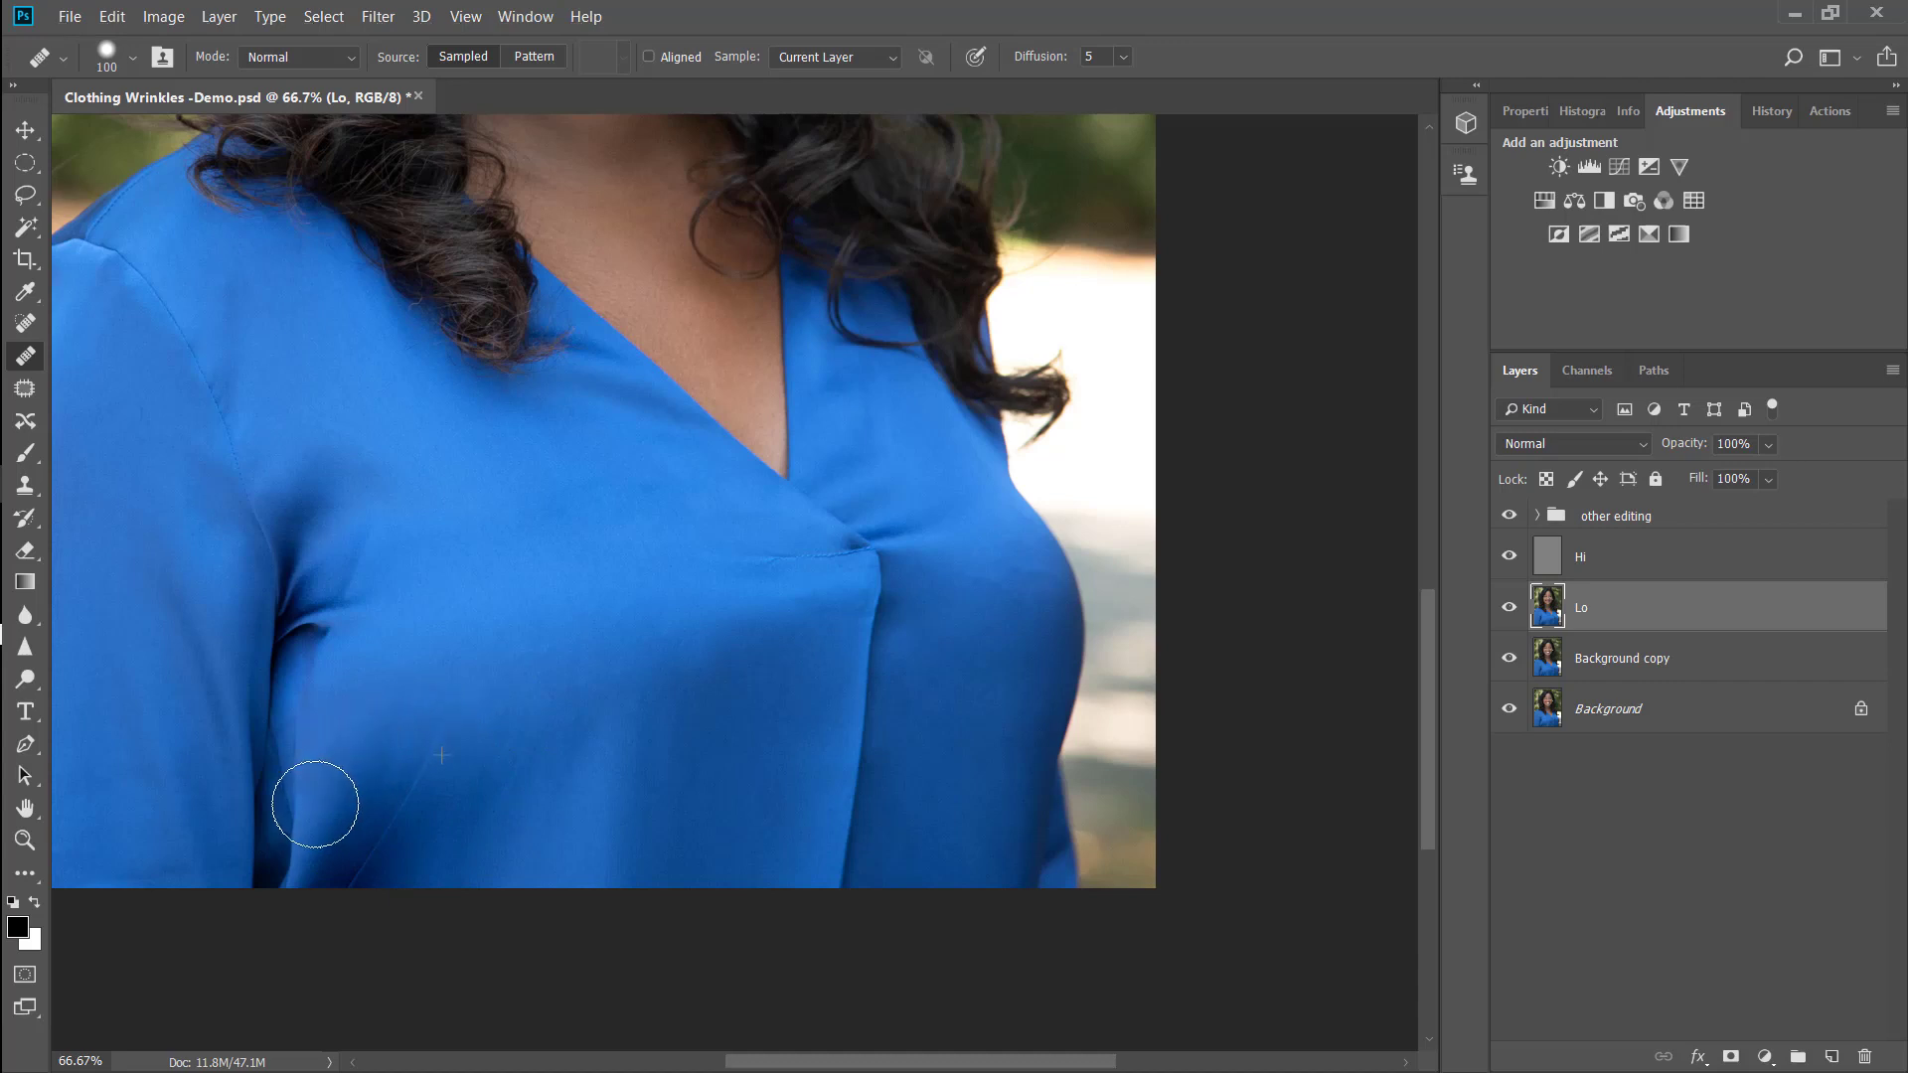
mouse_move(315, 796)
left_mouse_down()
mouse_move(288, 886)
mouse_move(317, 669)
left_mouse_up()
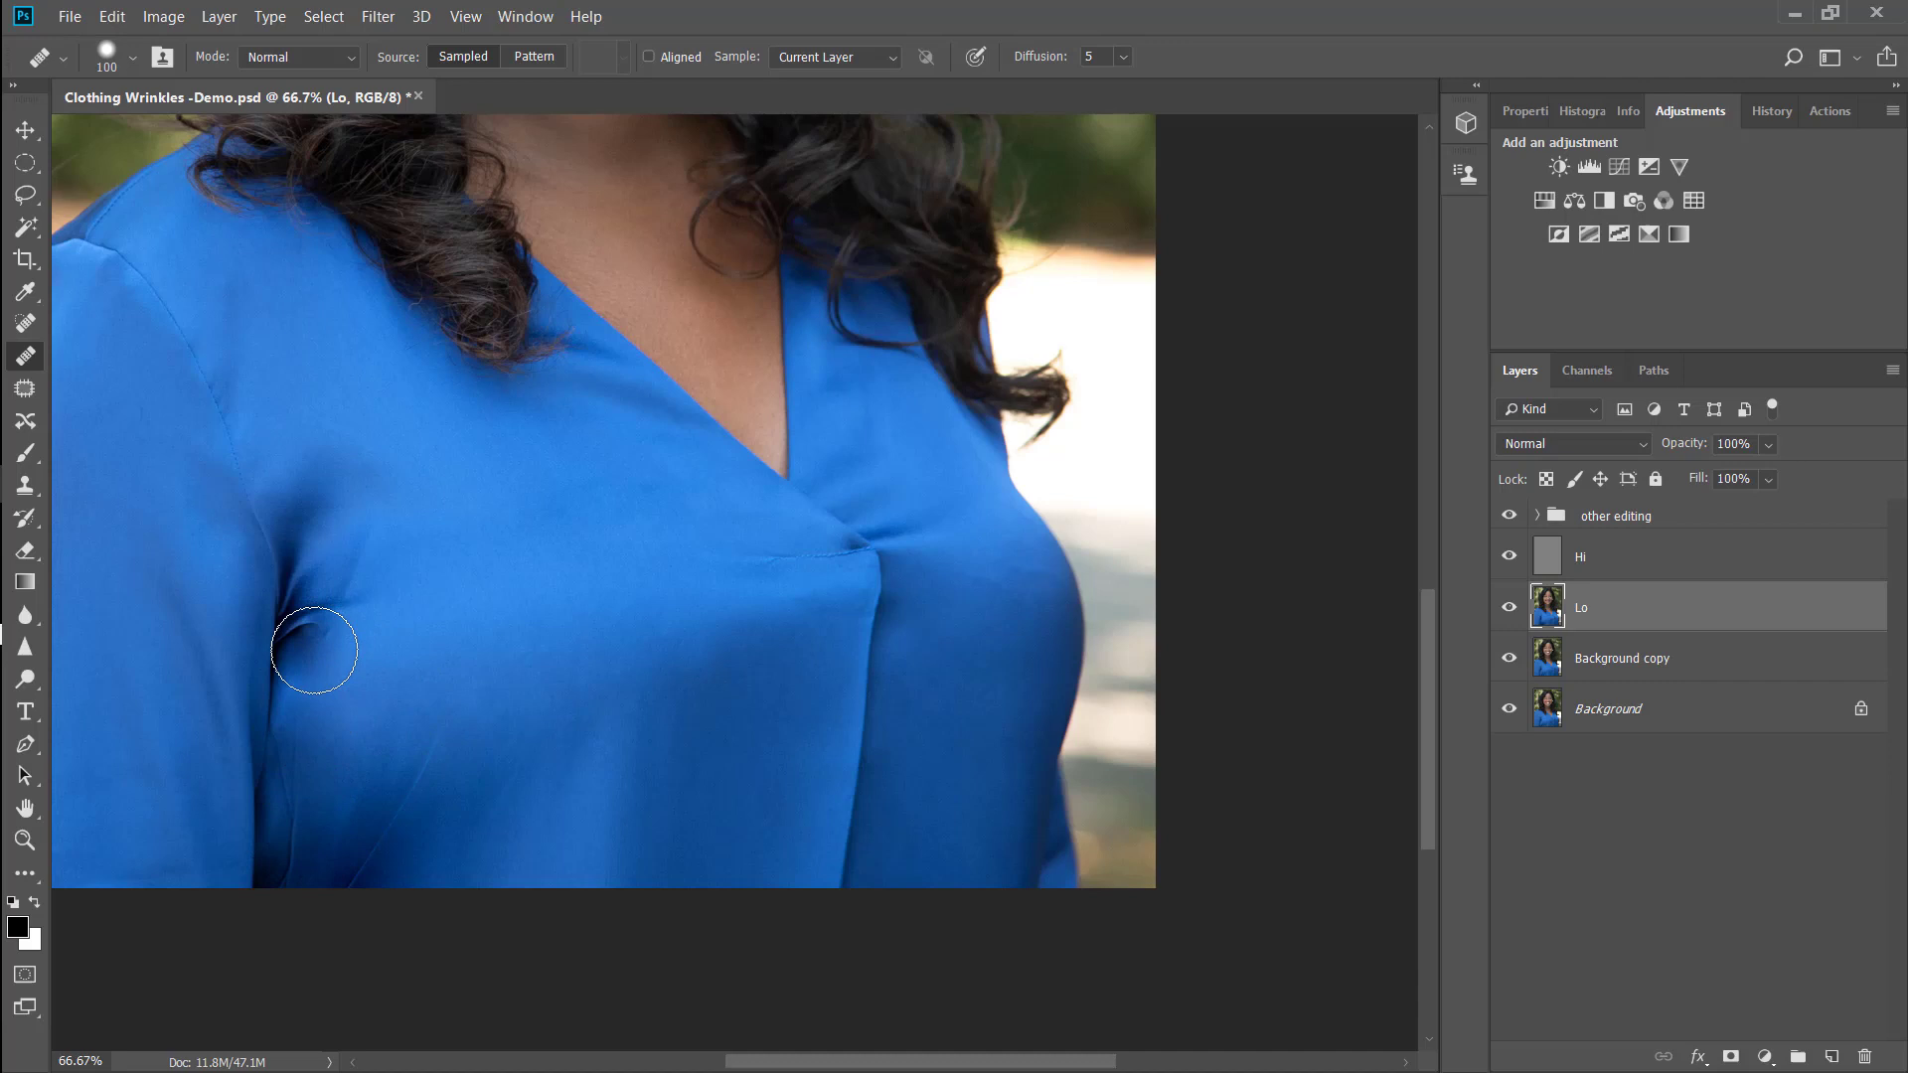
left_click(367, 594, "alt")
left_click(319, 414, "alt")
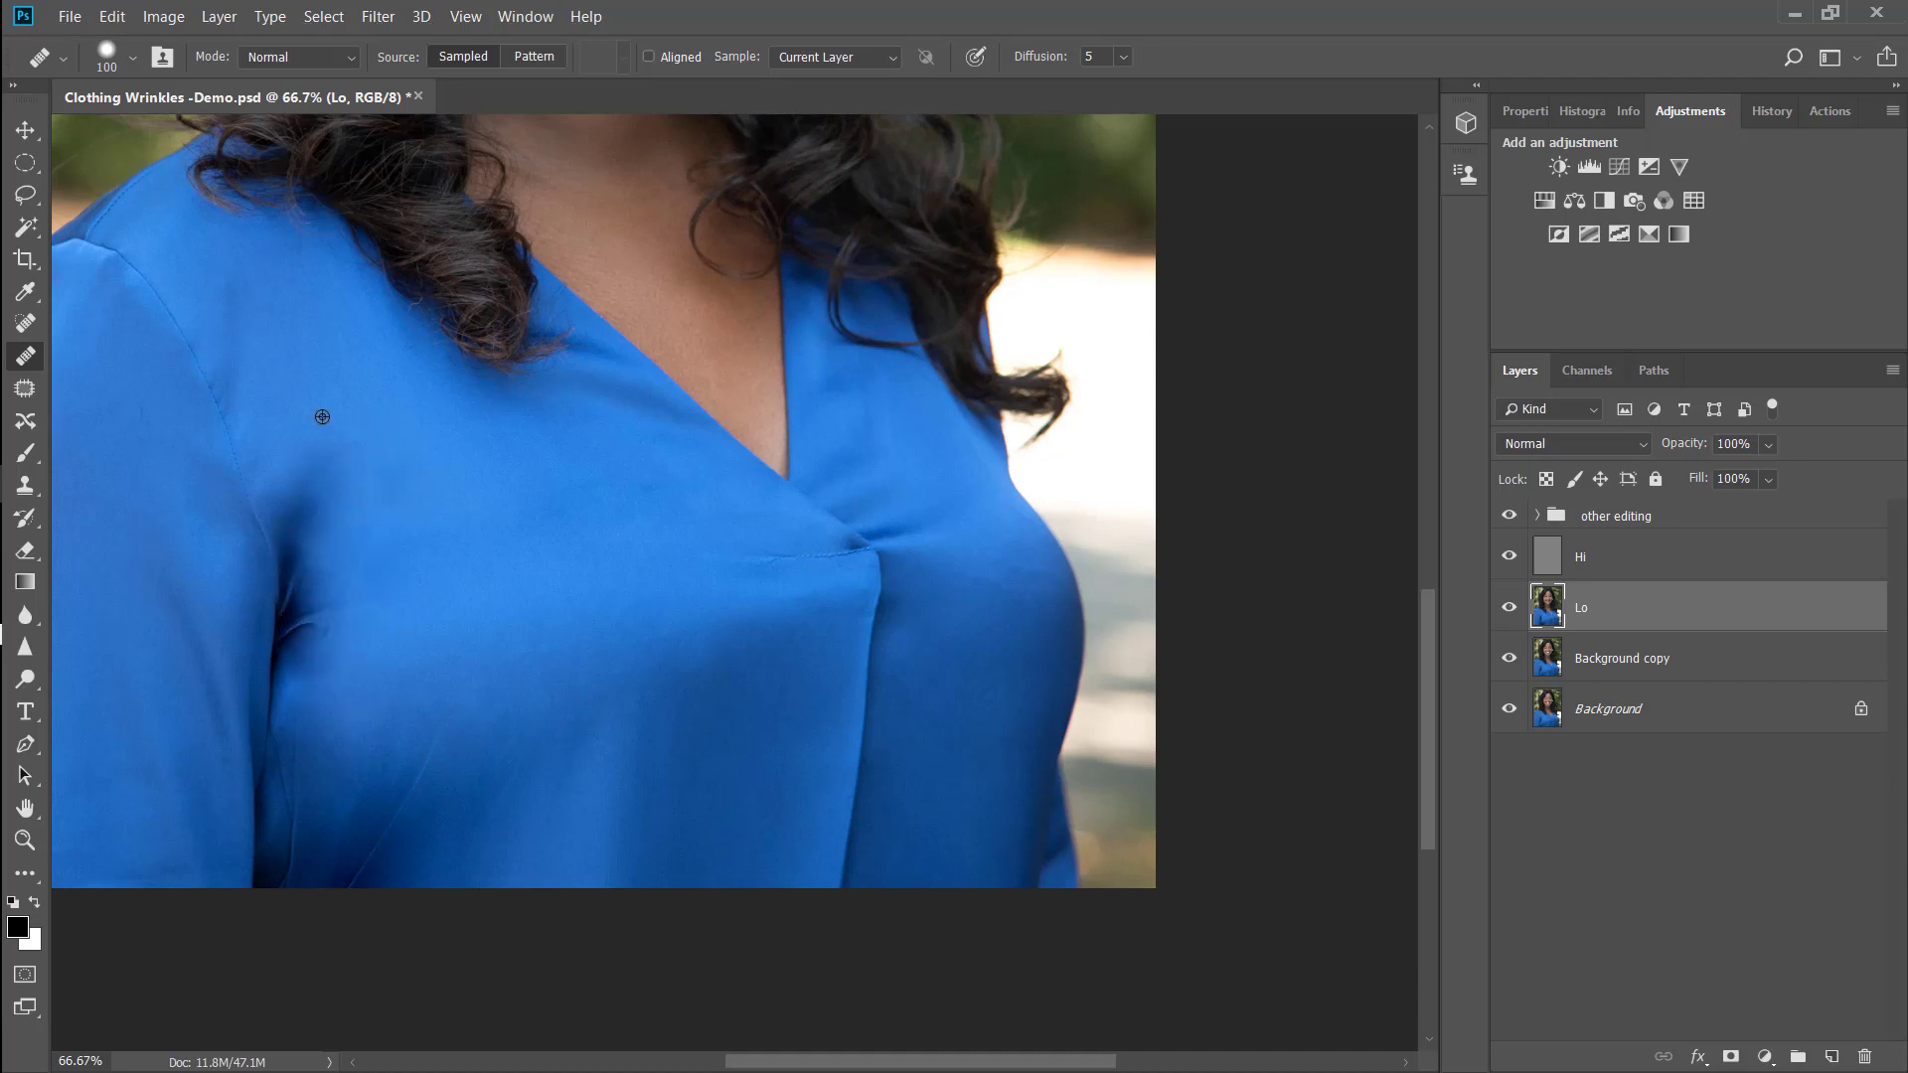
left_click_drag(288, 407, 224, 392)
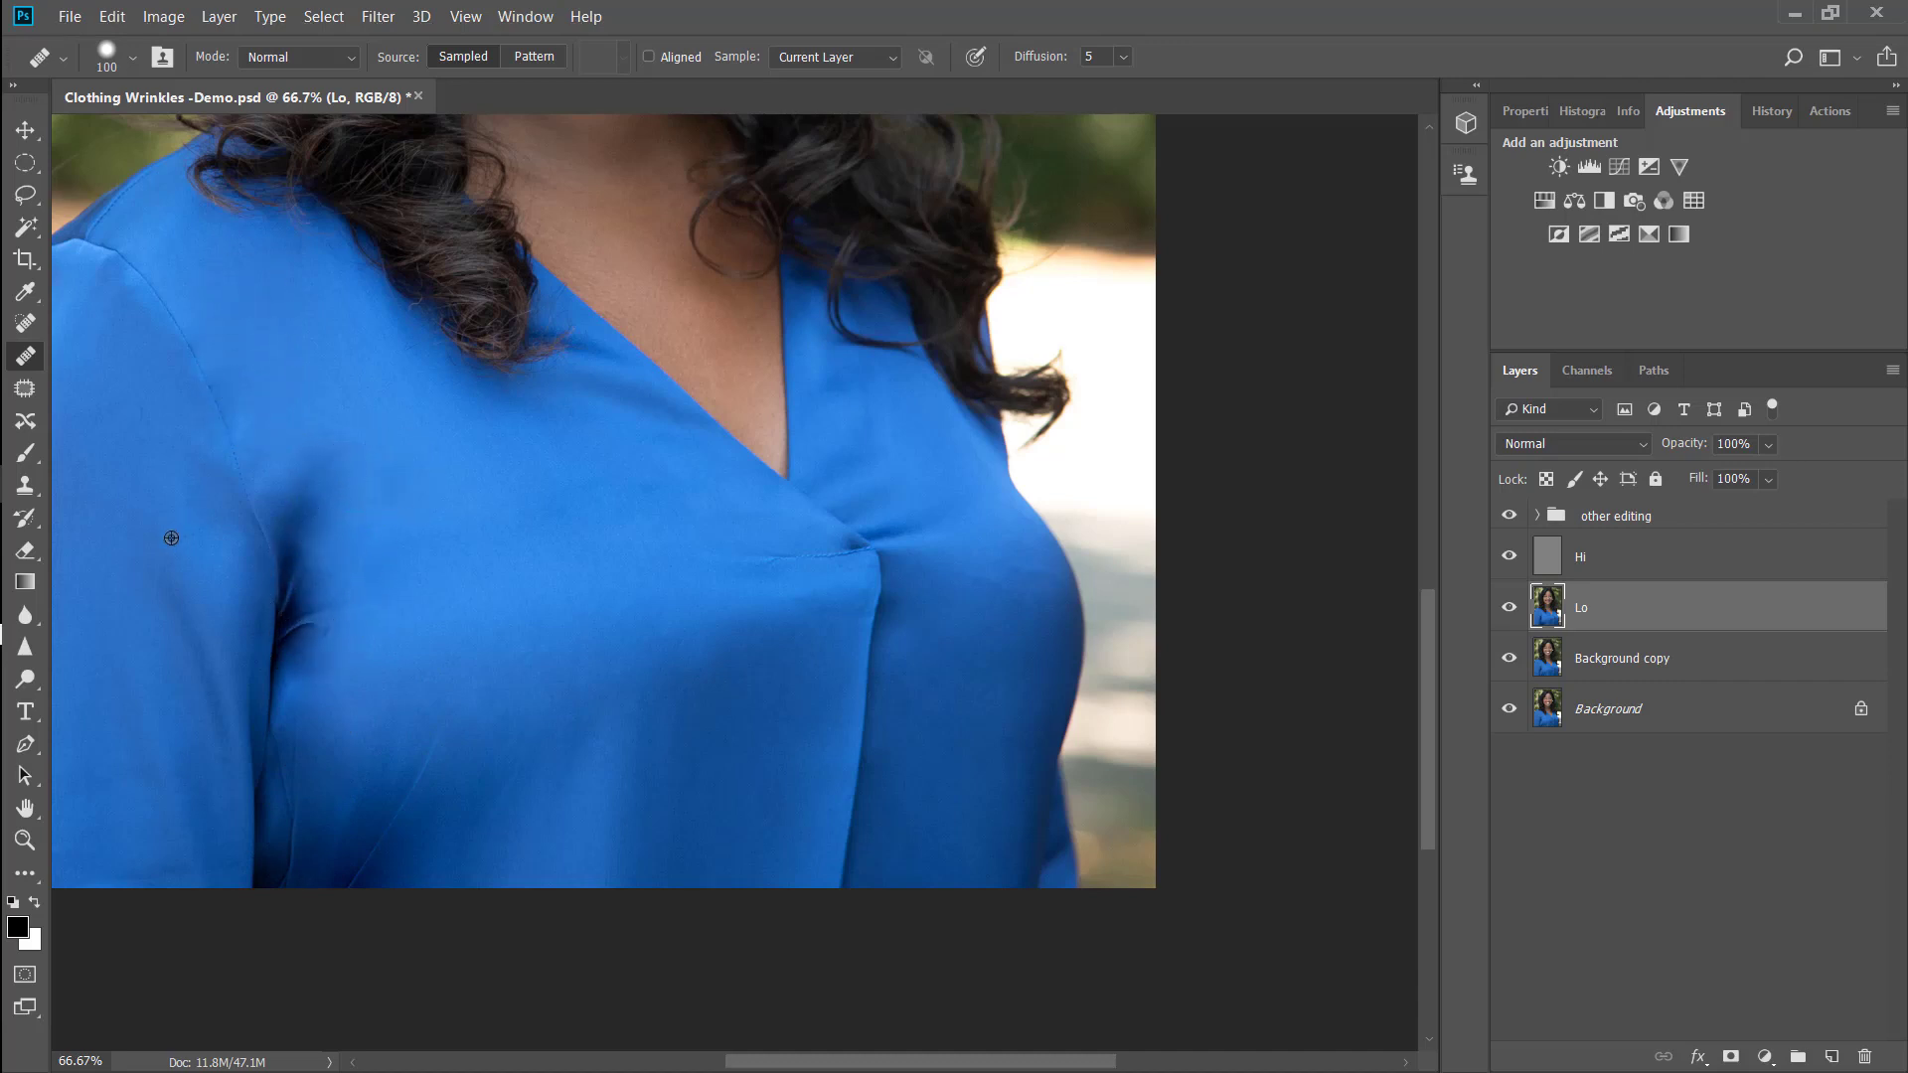
left_click(139, 627, "alt")
On the Hi layer, shrink the Healing Brush and heal the diagonal seam line.
left_click(1585, 560)
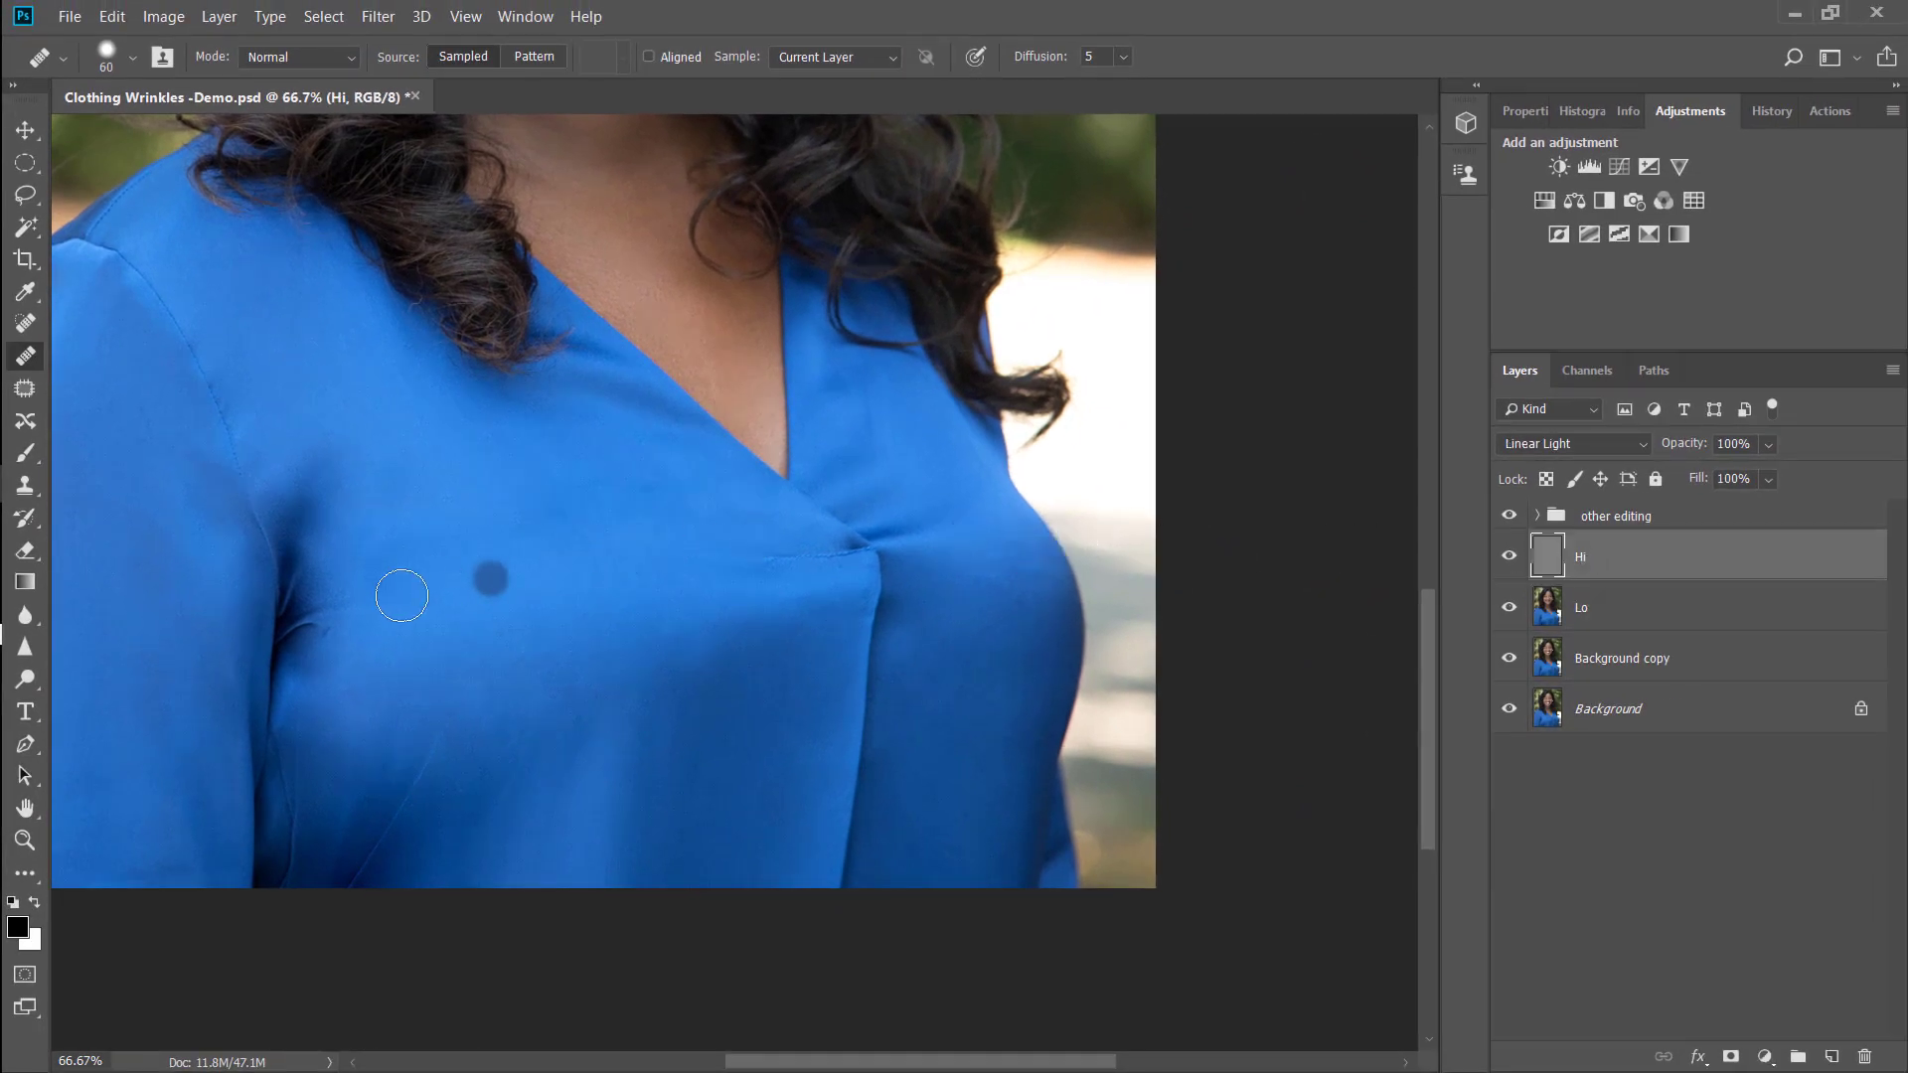
left_click(490, 736, "alt")
key("bracketleft")
key("bracketleft")
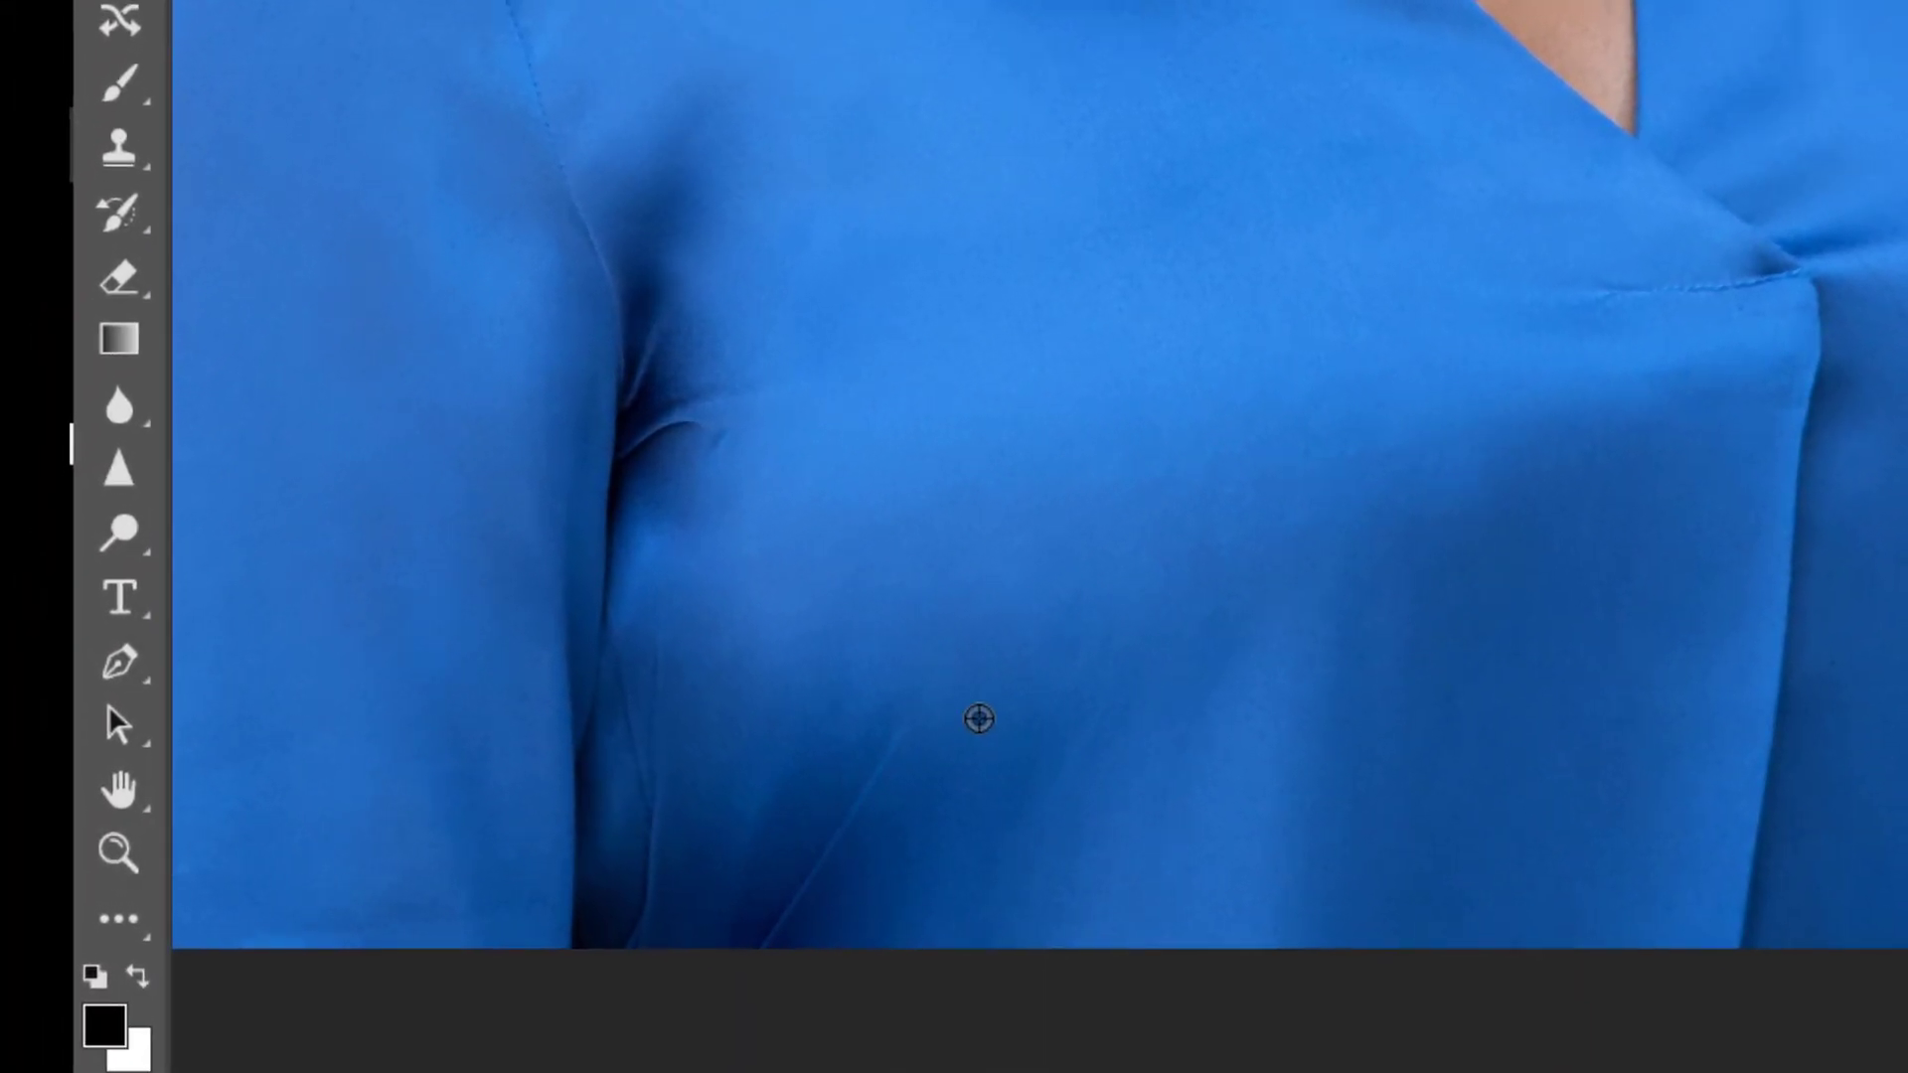
left_click_drag(1004, 662, 812, 950)
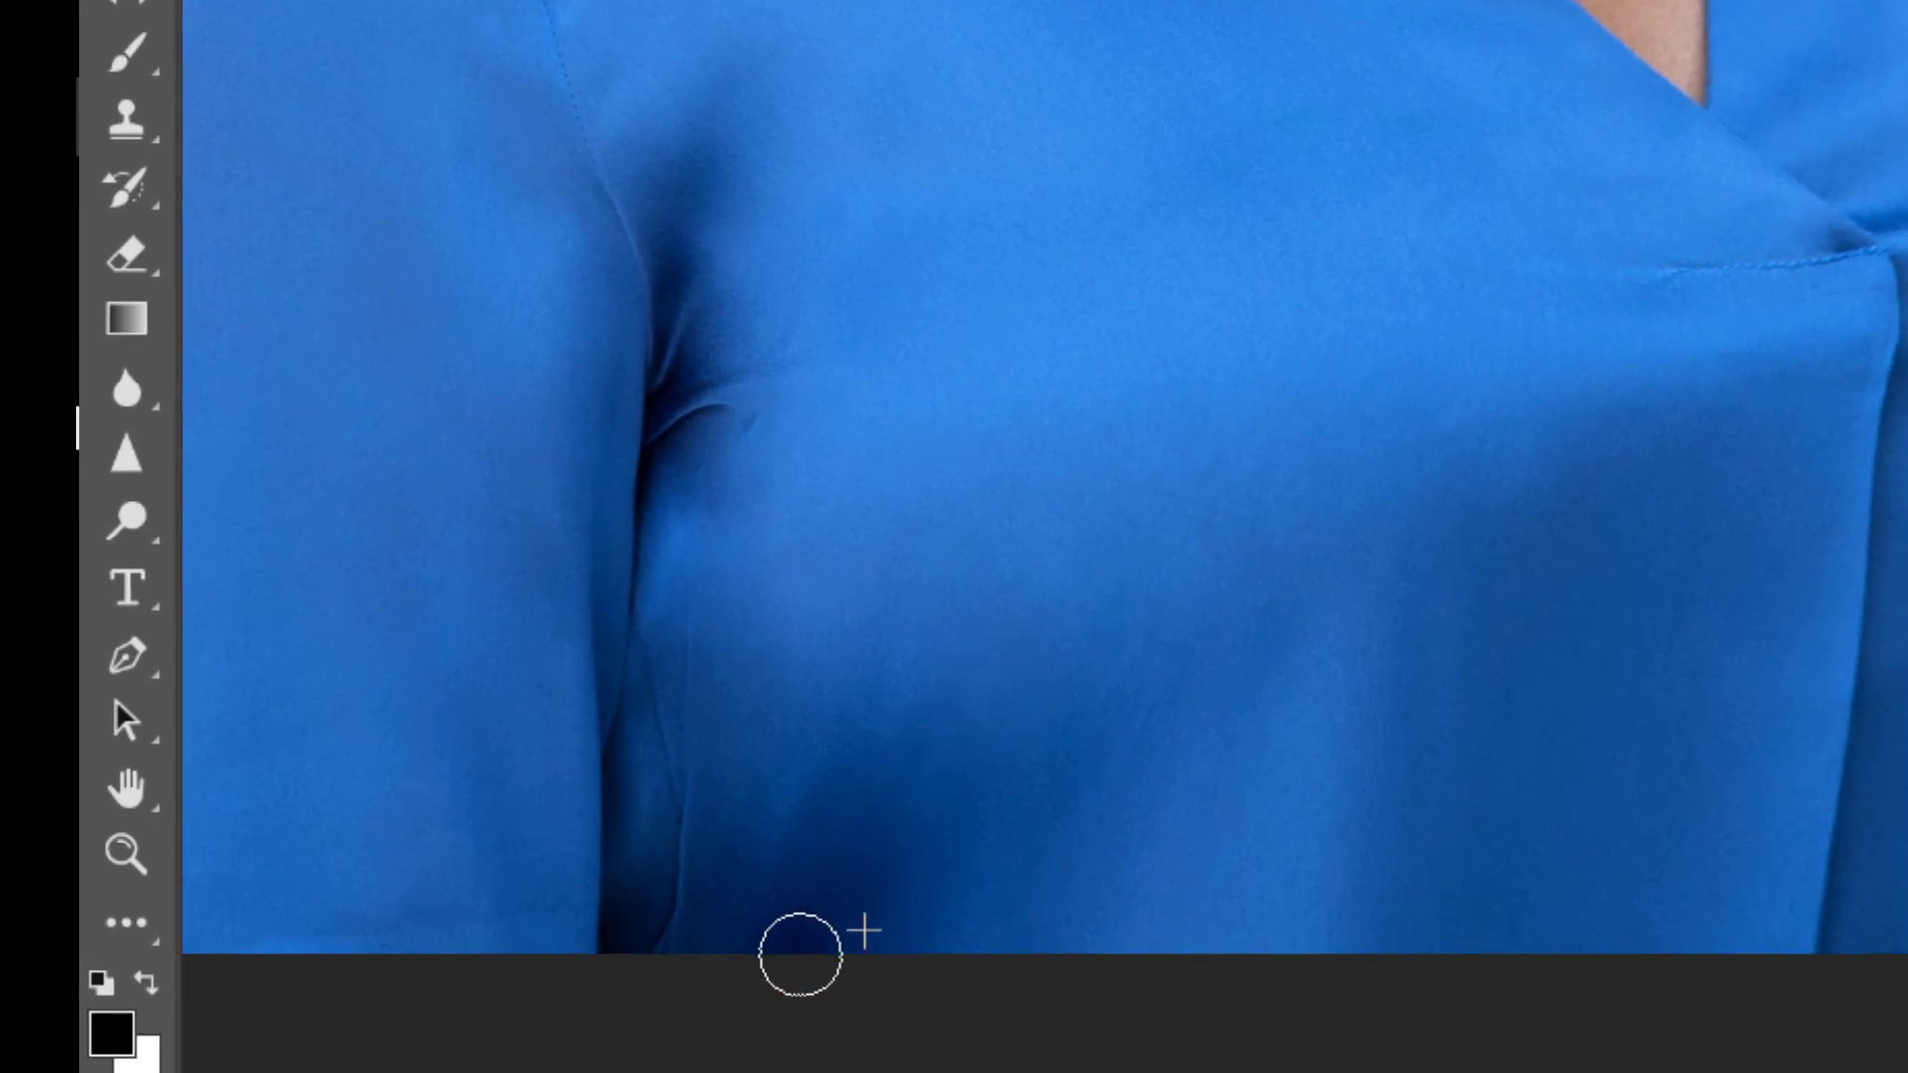
Heal the vertical seam line down the blouse and the fold crease under the arm.
left_click(765, 677, "alt")
left_click_drag(703, 664, 668, 941)
left_click(701, 662, "alt")
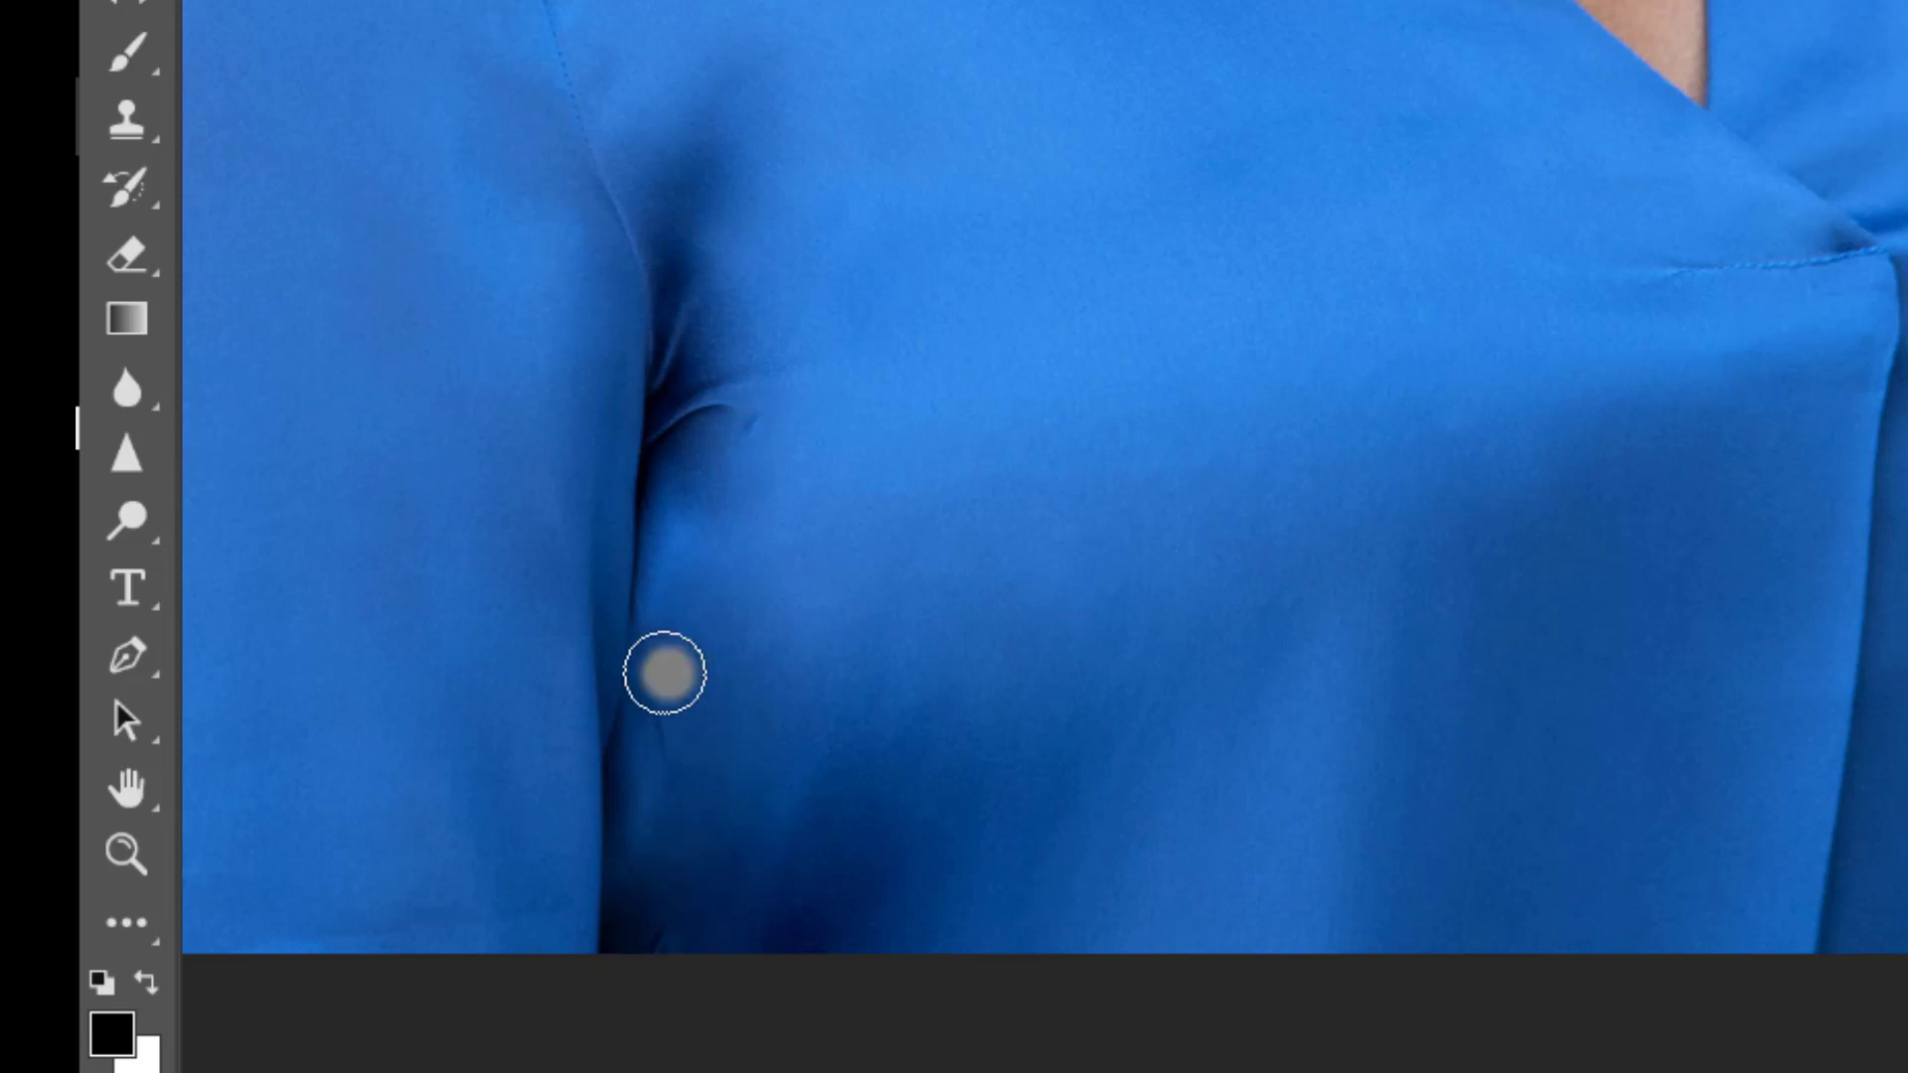
left_click_drag(664, 673, 655, 758)
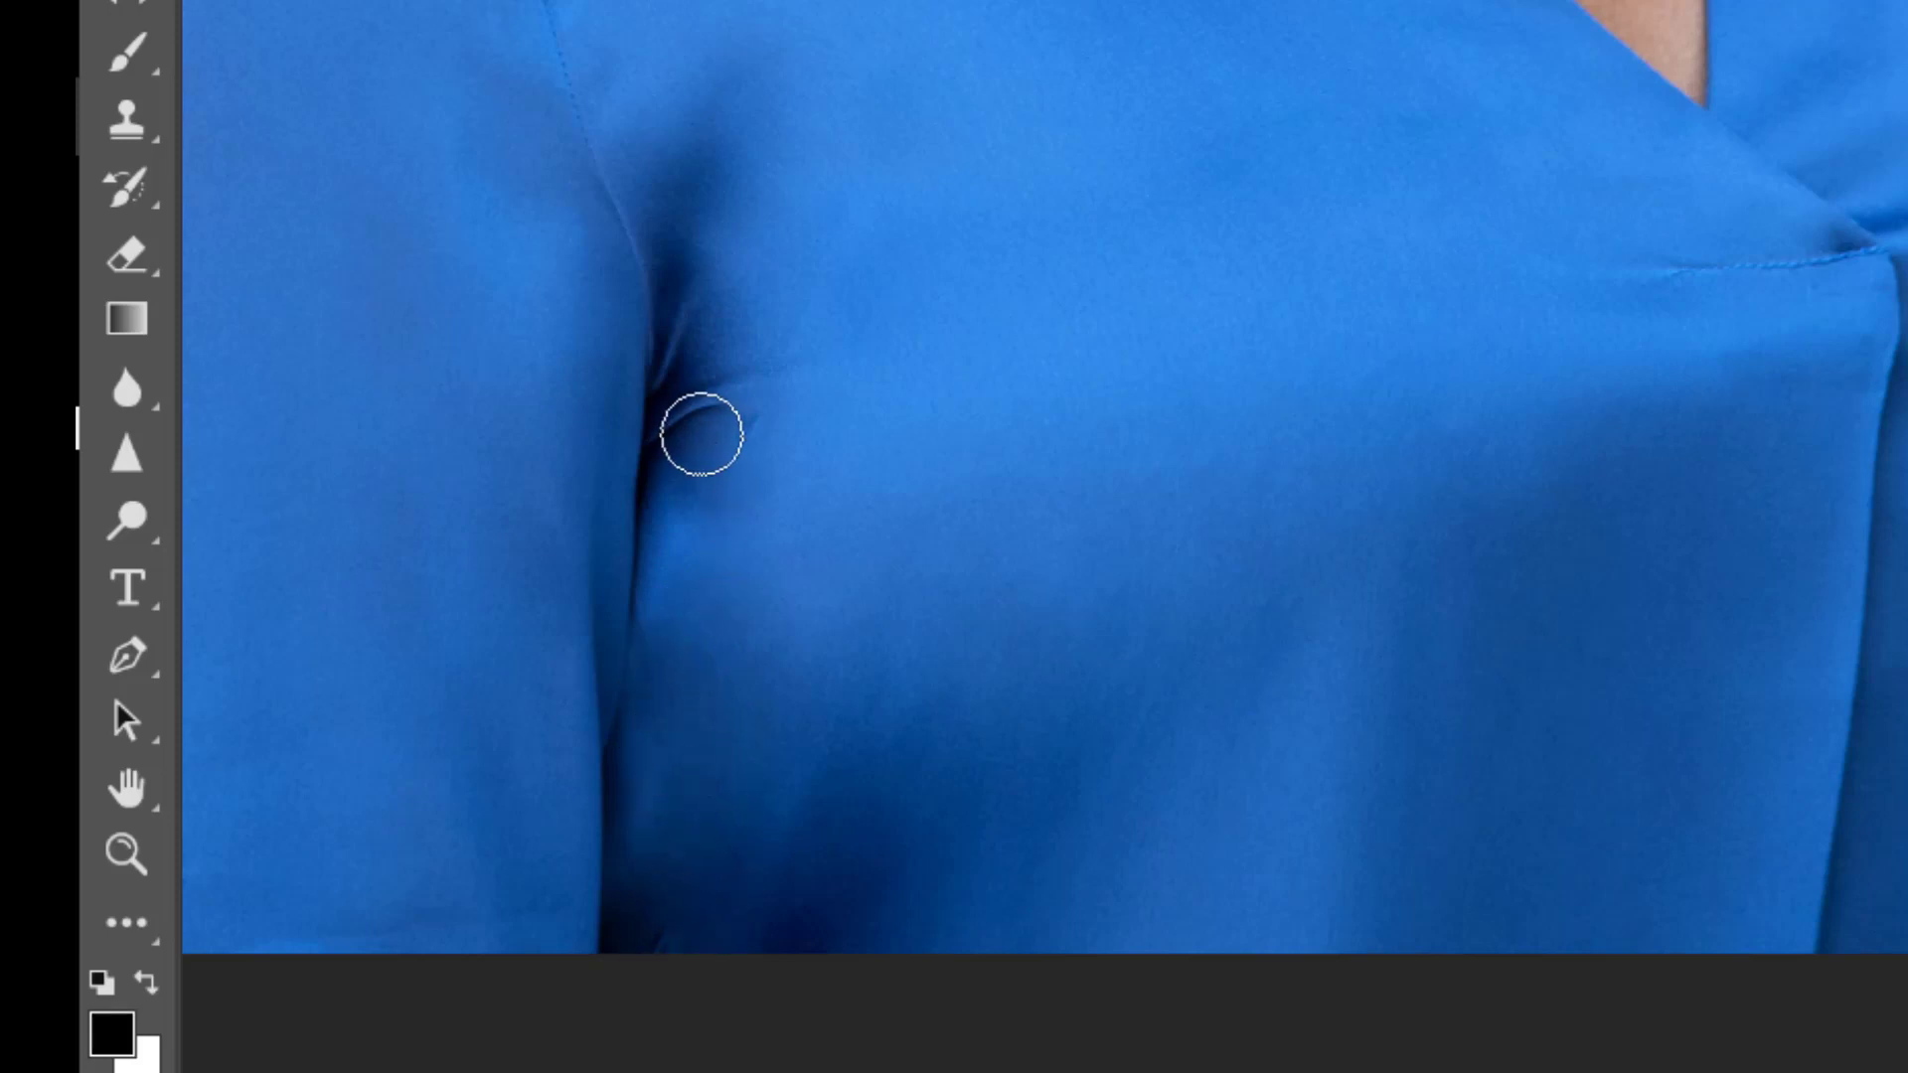
mouse_move(702, 434)
left_mouse_down()
mouse_move(738, 423)
mouse_move(713, 383)
mouse_move(758, 388)
left_mouse_up()
left_click(719, 427, "alt")
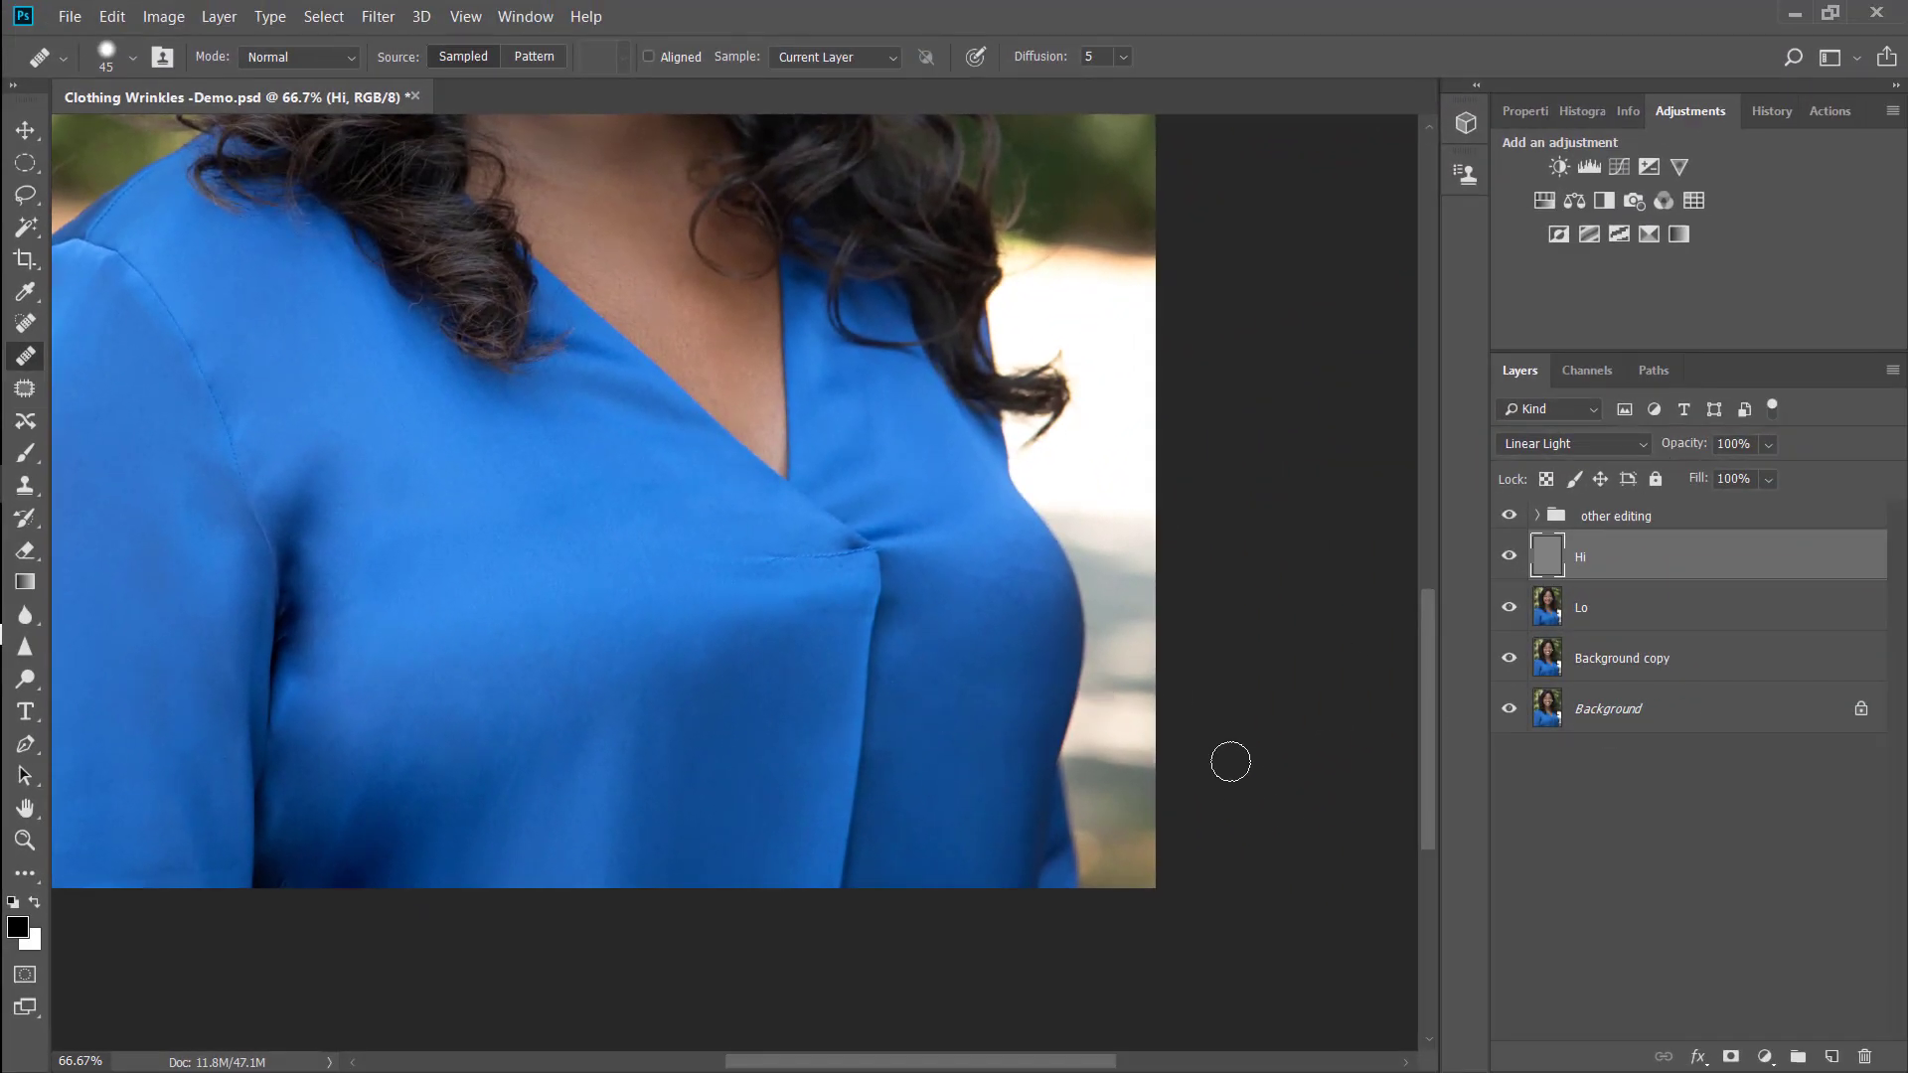
key("ctrl+0")
left_click(1622, 658)
left_click(1509, 658, "alt")
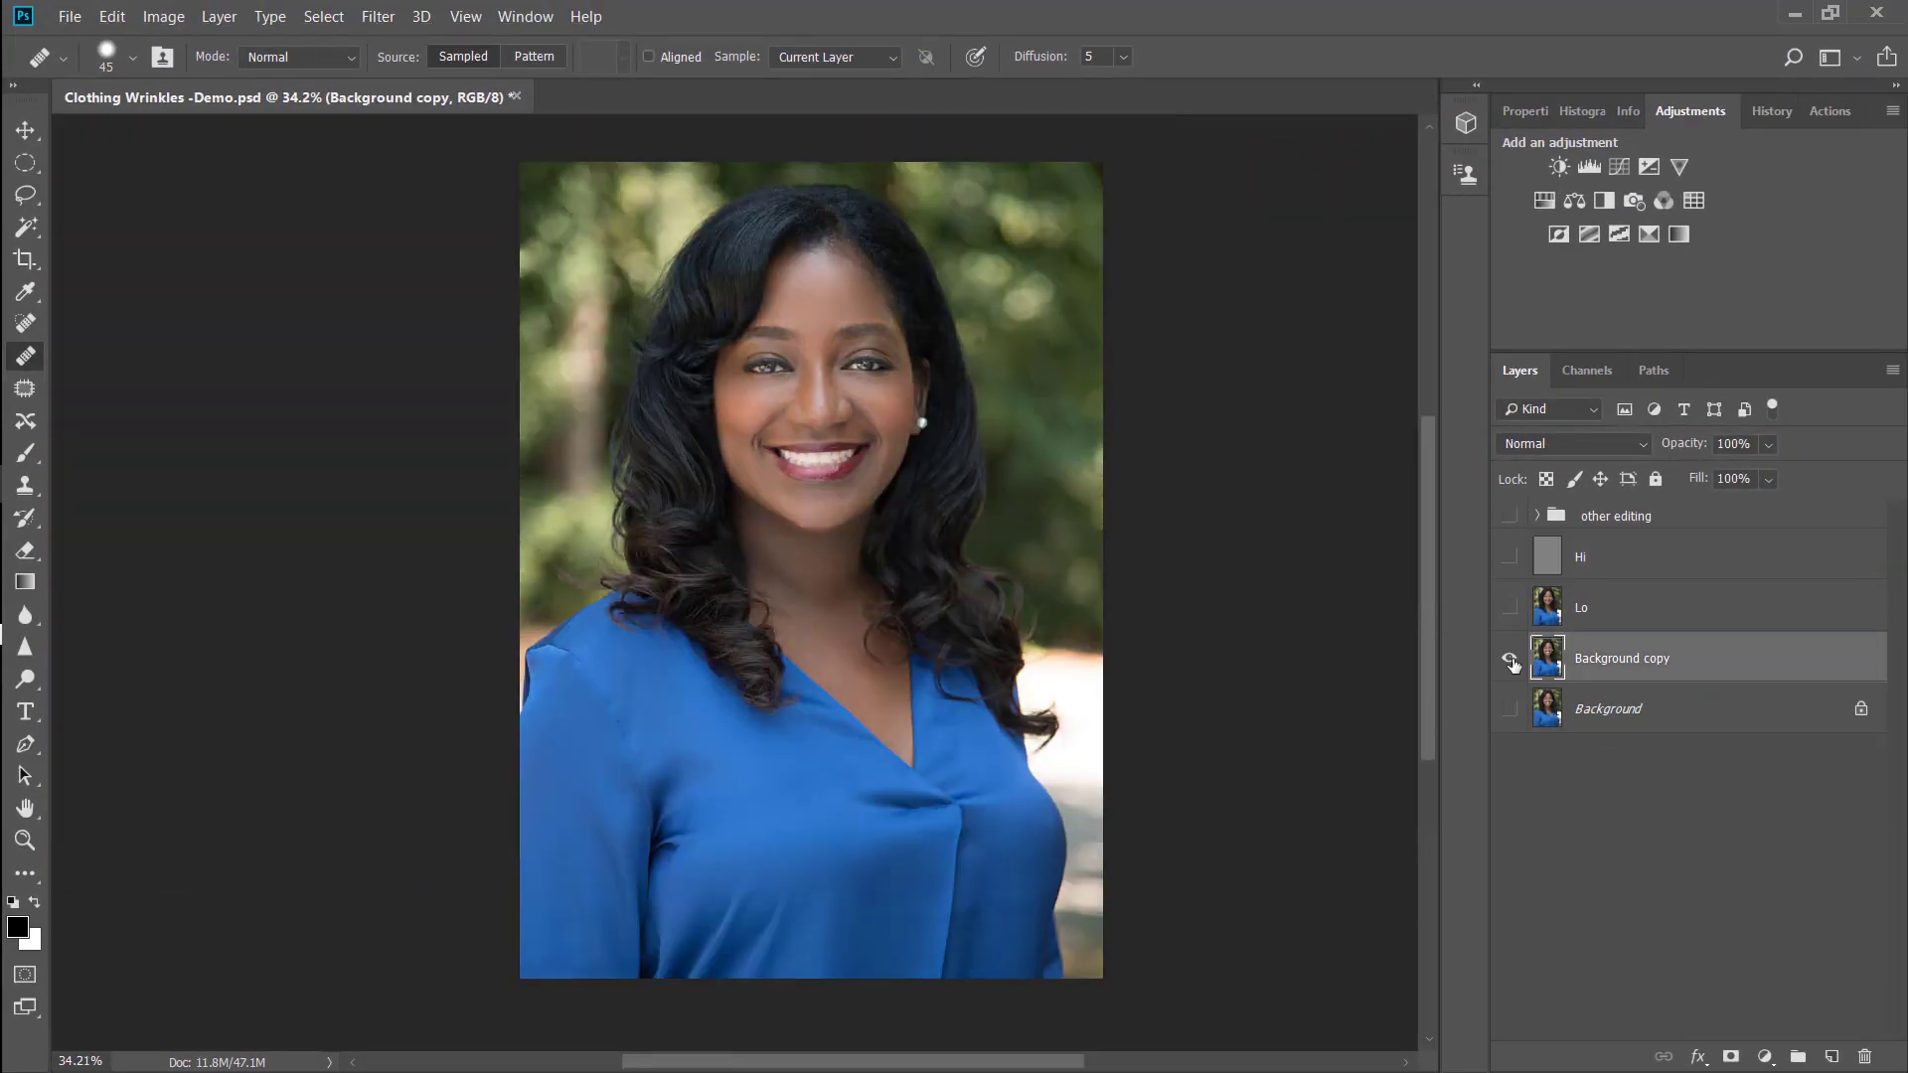
left_click(1509, 658, "alt")
left_click(1509, 658, "alt")
left_click(1509, 658, "alt")
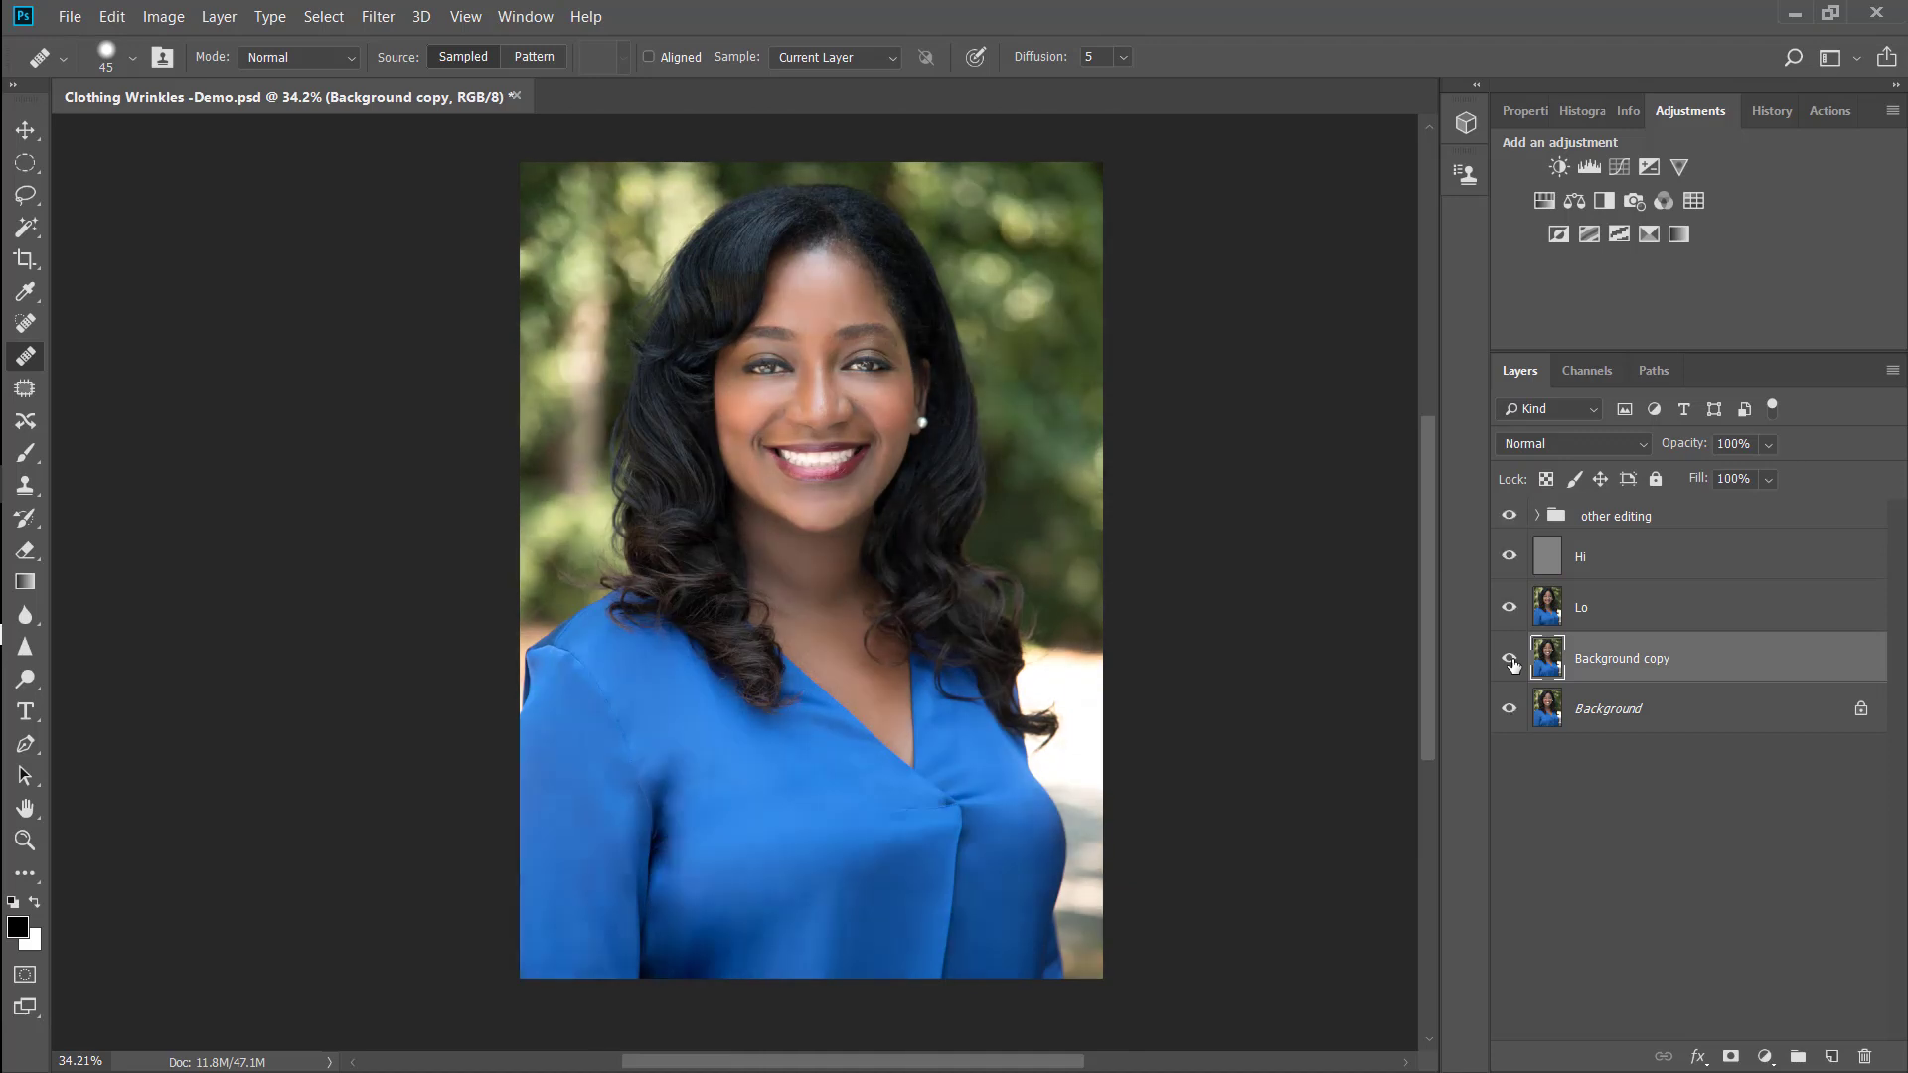
left_click(1509, 657, "alt")
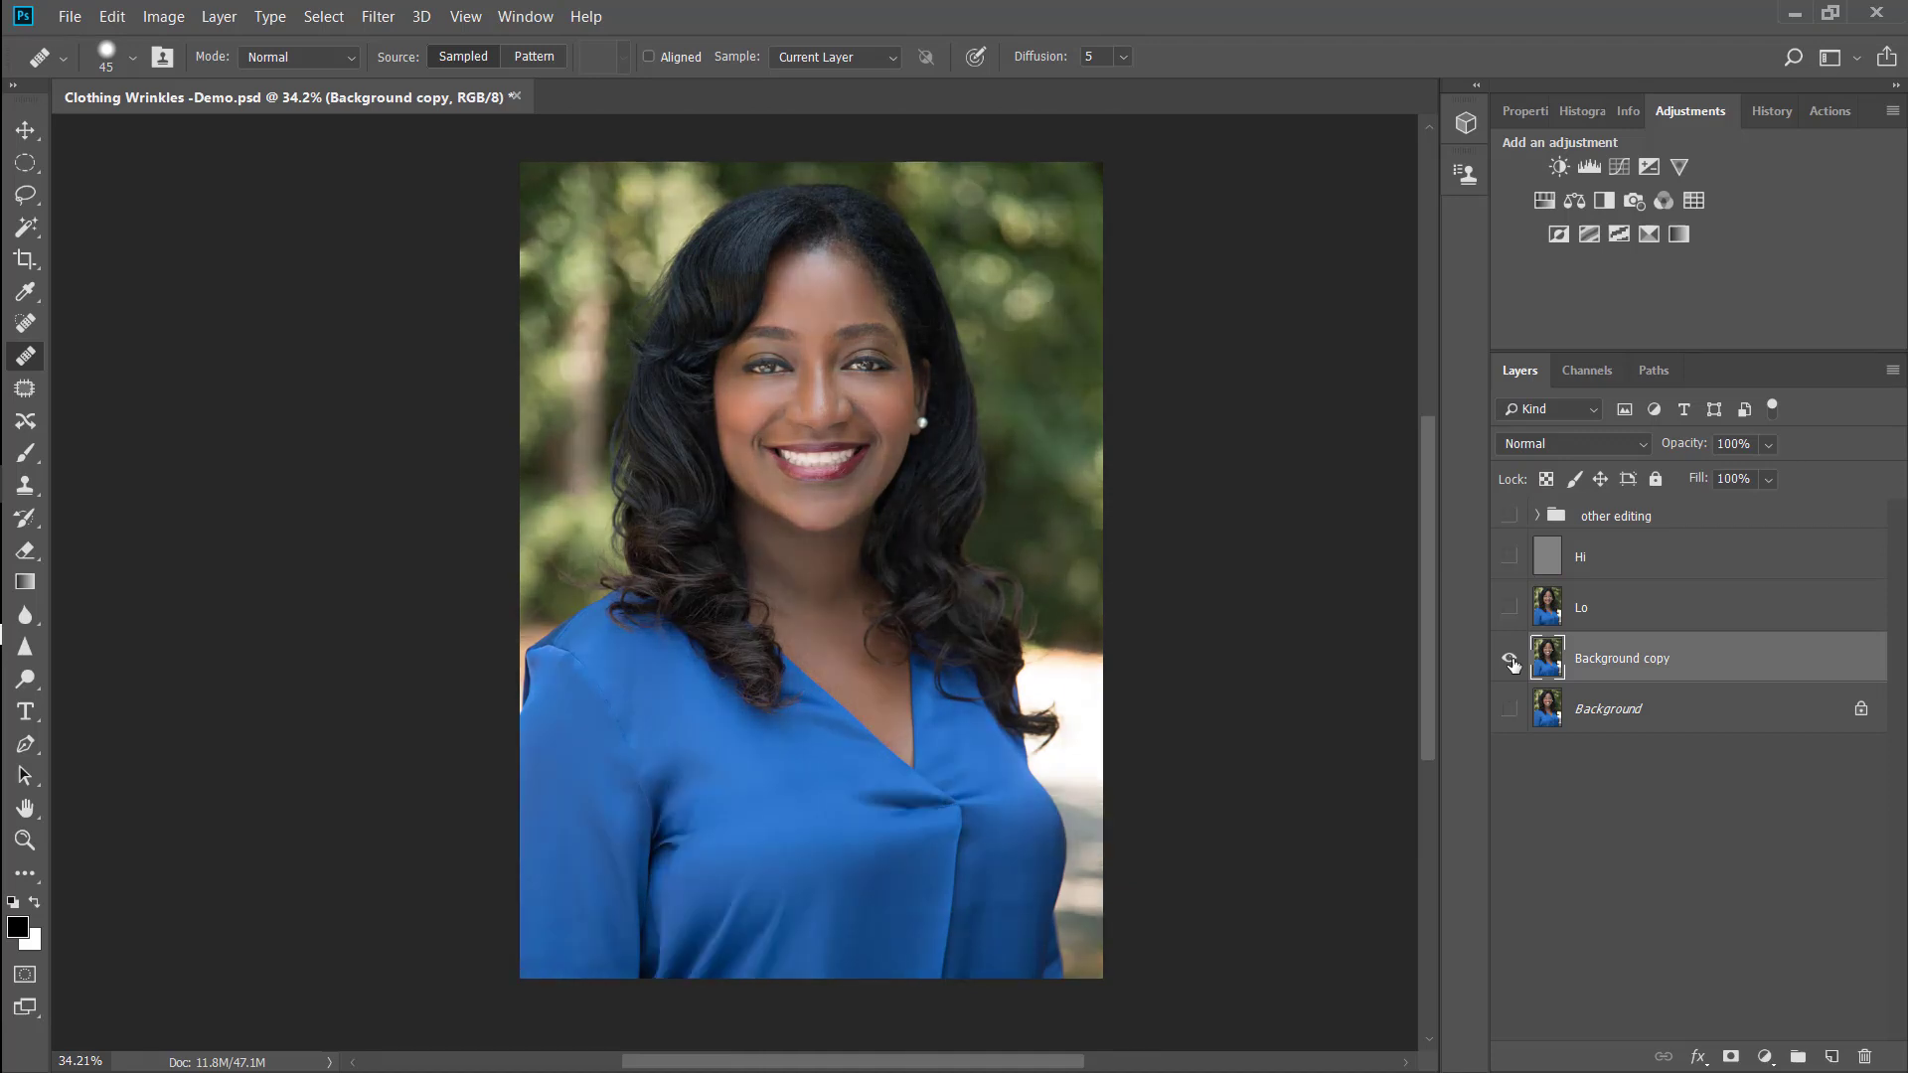
left_click(1509, 658, "alt")
left_click(1509, 657, "alt")
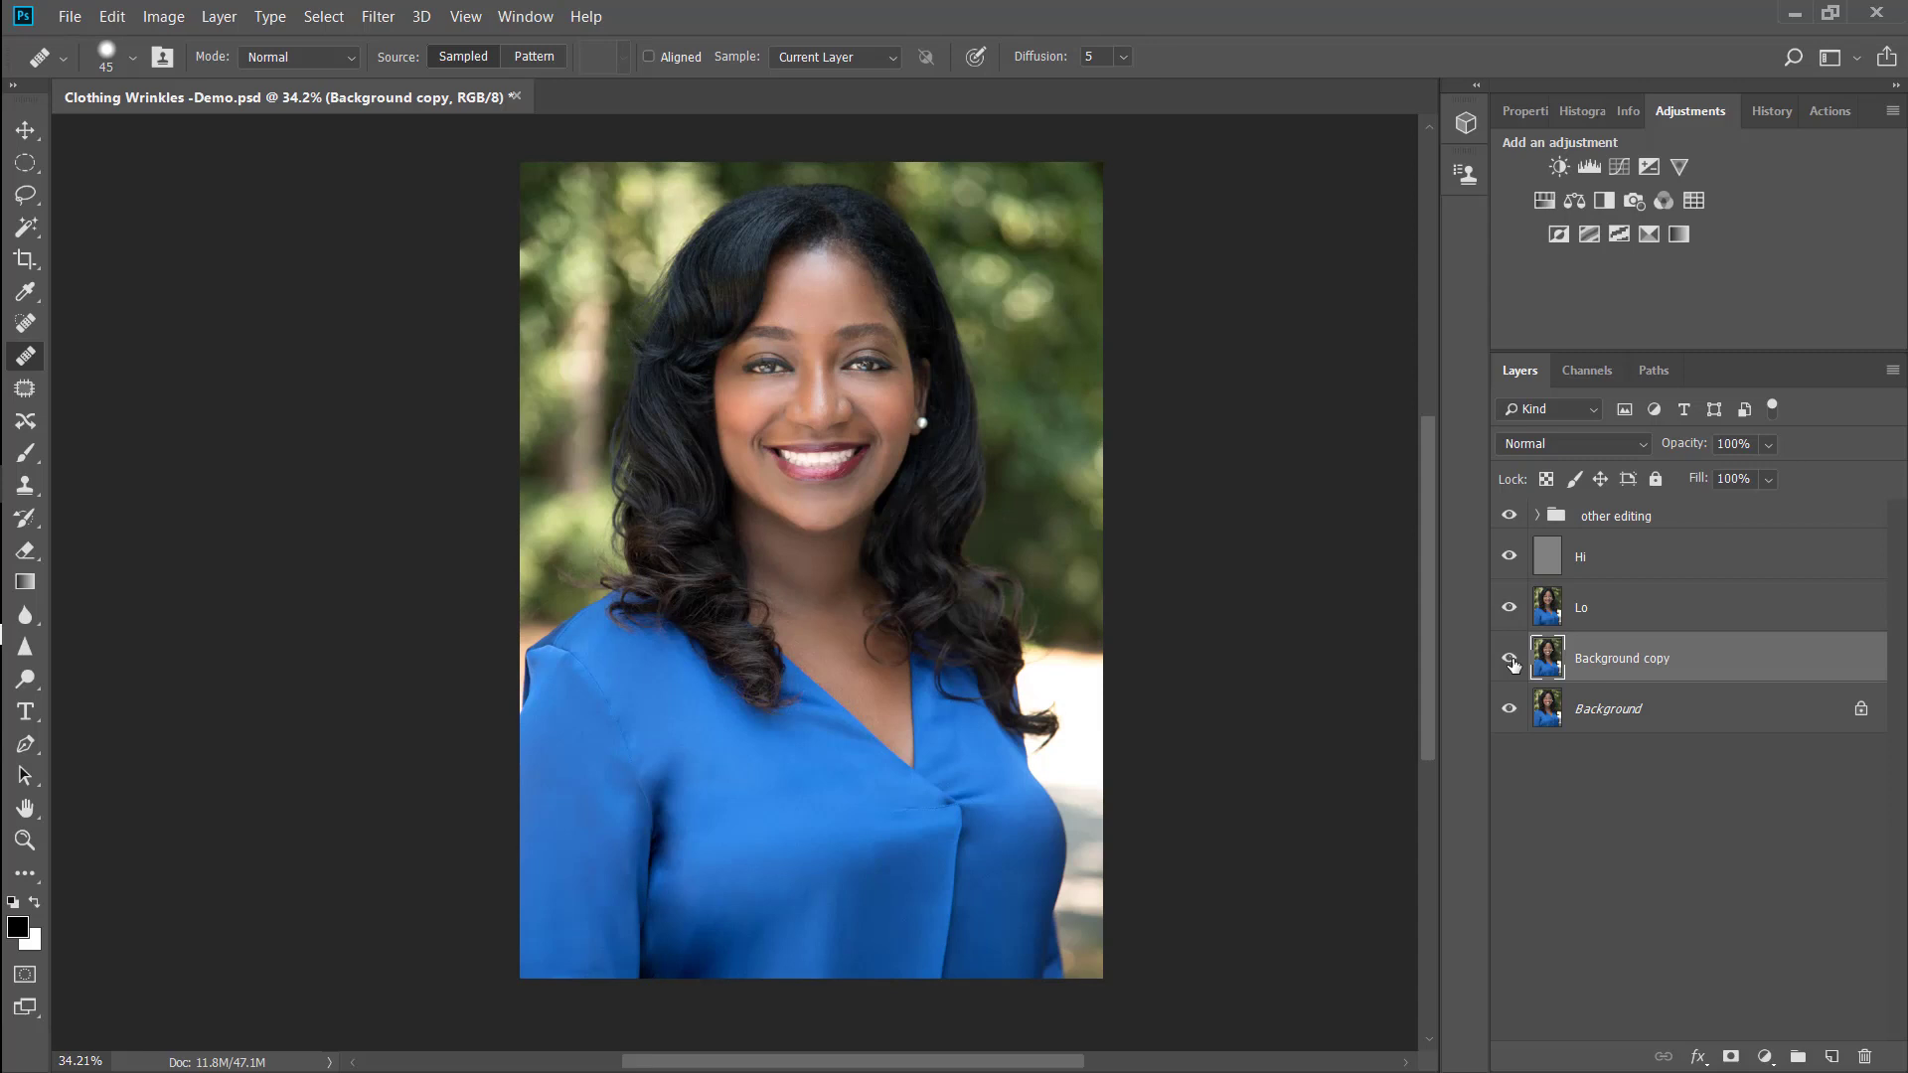
left_click(1509, 658, "alt")
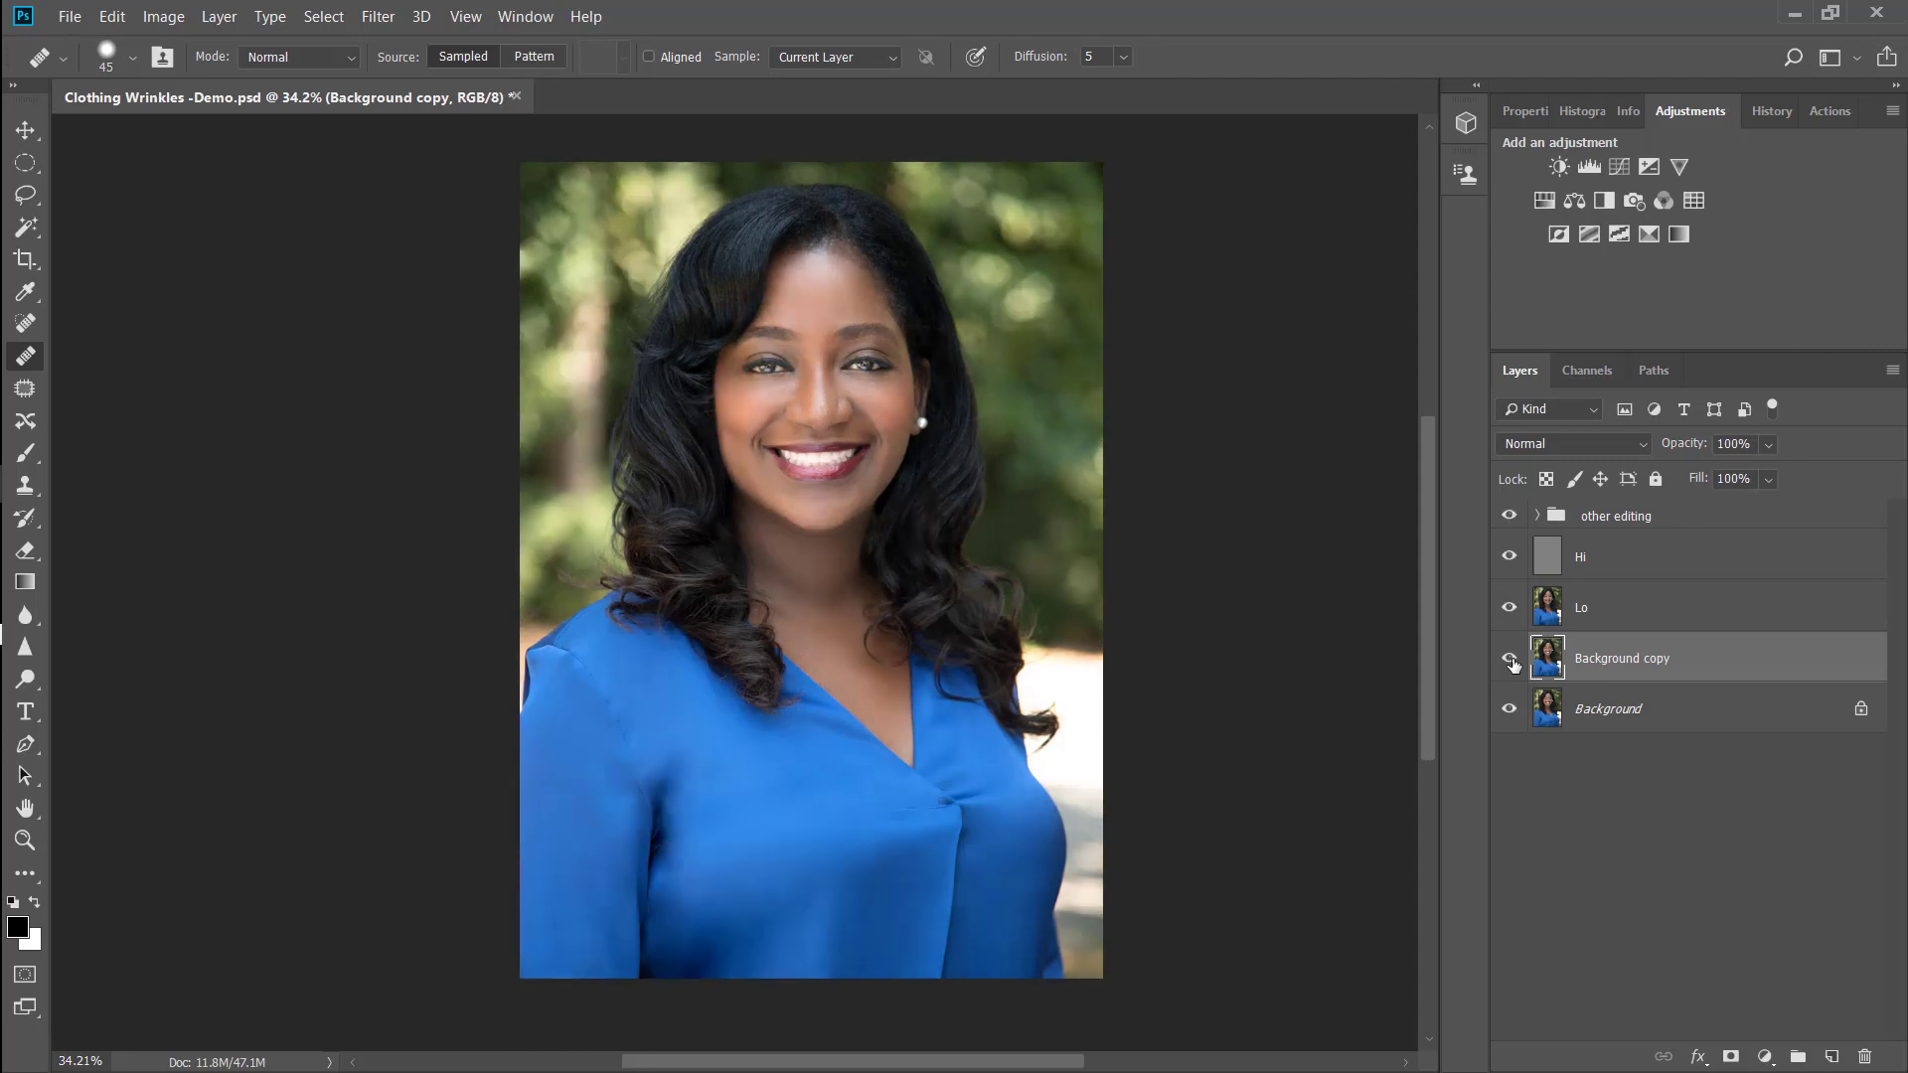